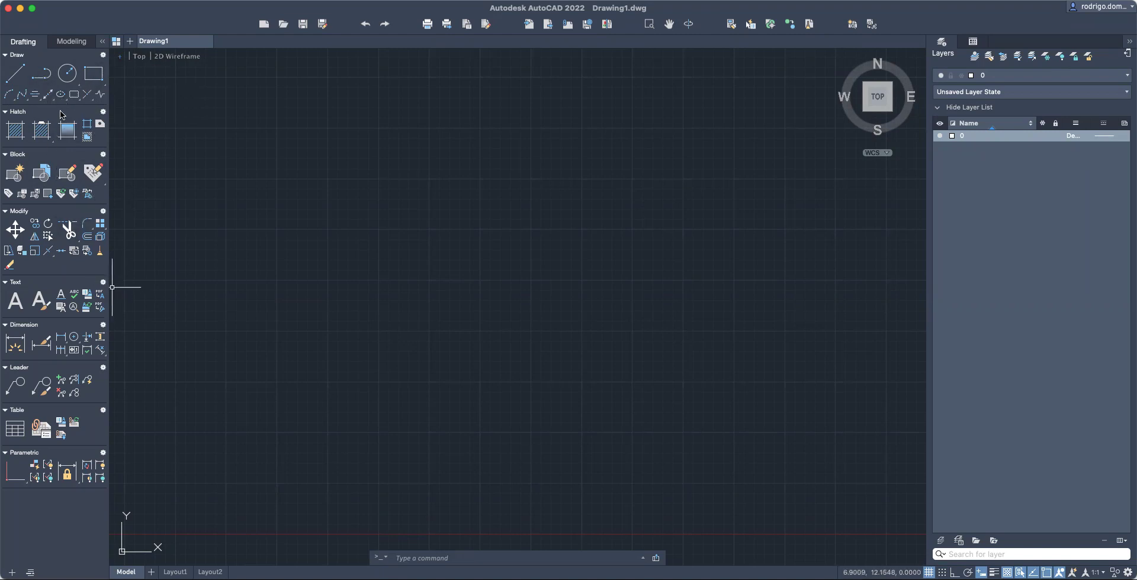
# Make command-line clicks and window selections on the empty canvas, cancelling each with Esc
pyautogui.click(459, 565)
pyautogui.click(453, 559)
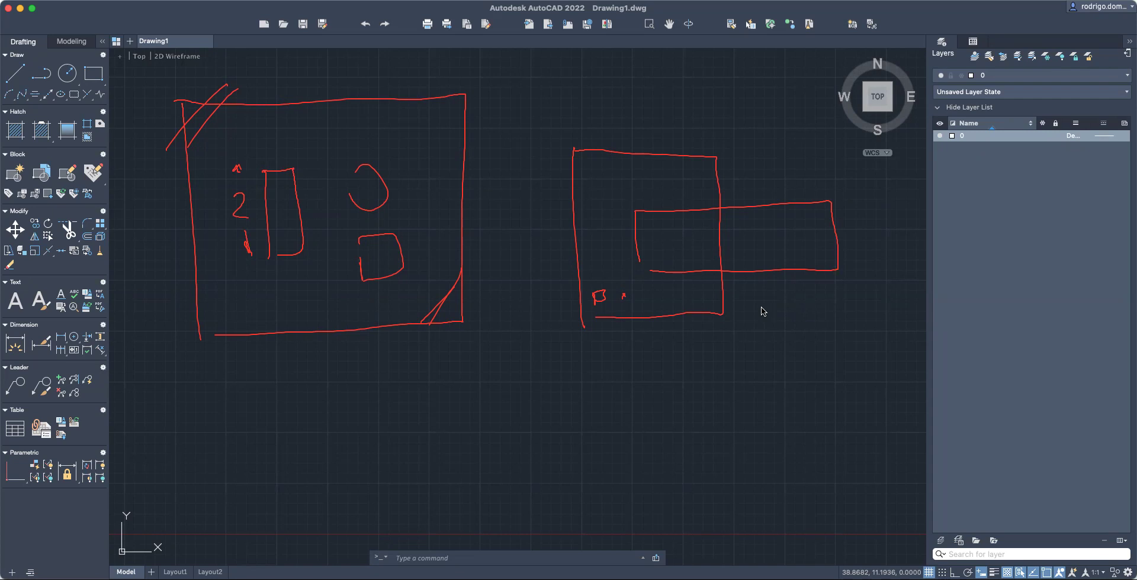
pyautogui.press('Escape')
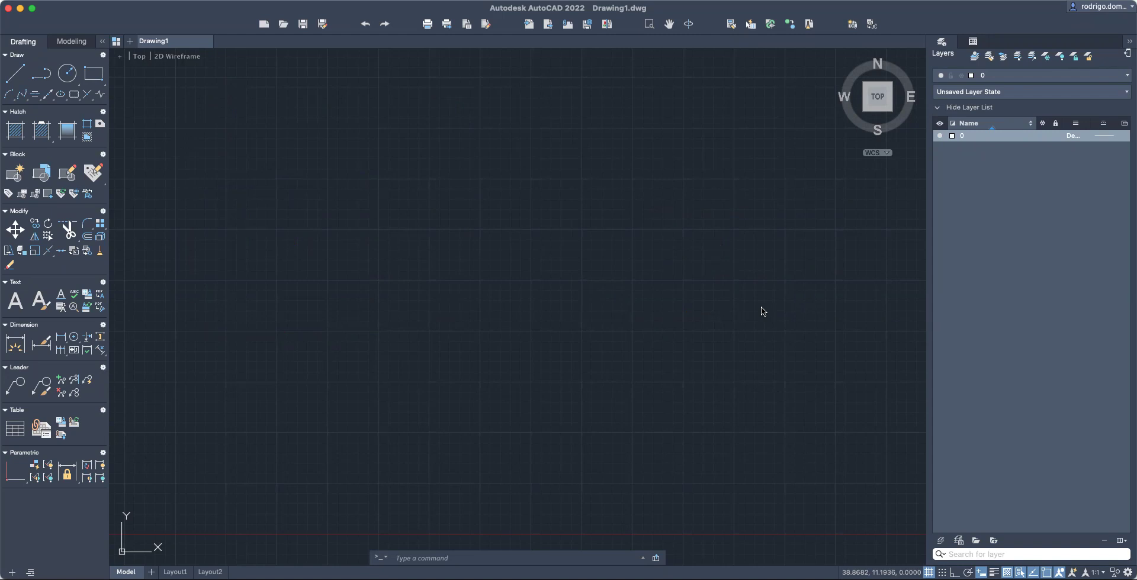
pyautogui.moveTo(220, 159); pyautogui.dragTo(241, 373)
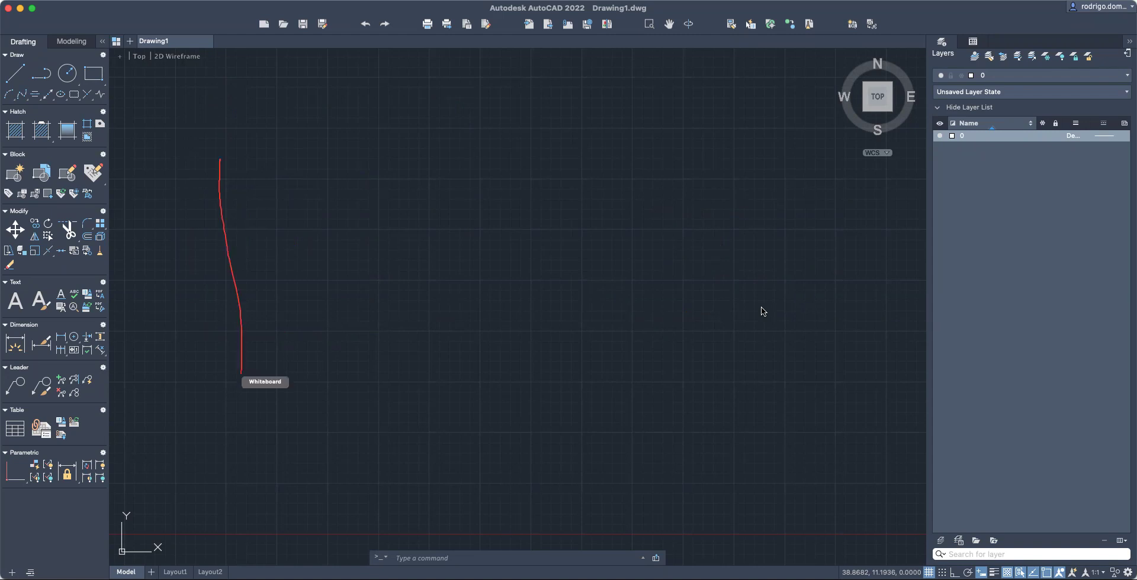
pyautogui.moveTo(225, 163); pyautogui.dragTo(416, 384)
pyautogui.moveTo(246, 376); pyautogui.dragTo(415, 384)
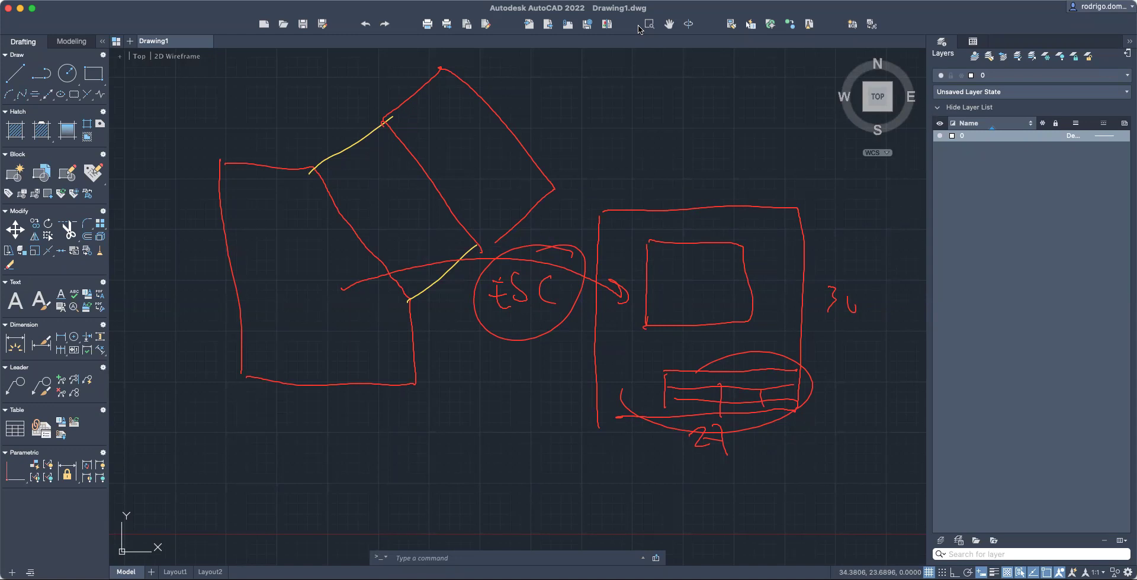
pyautogui.press('Escape')
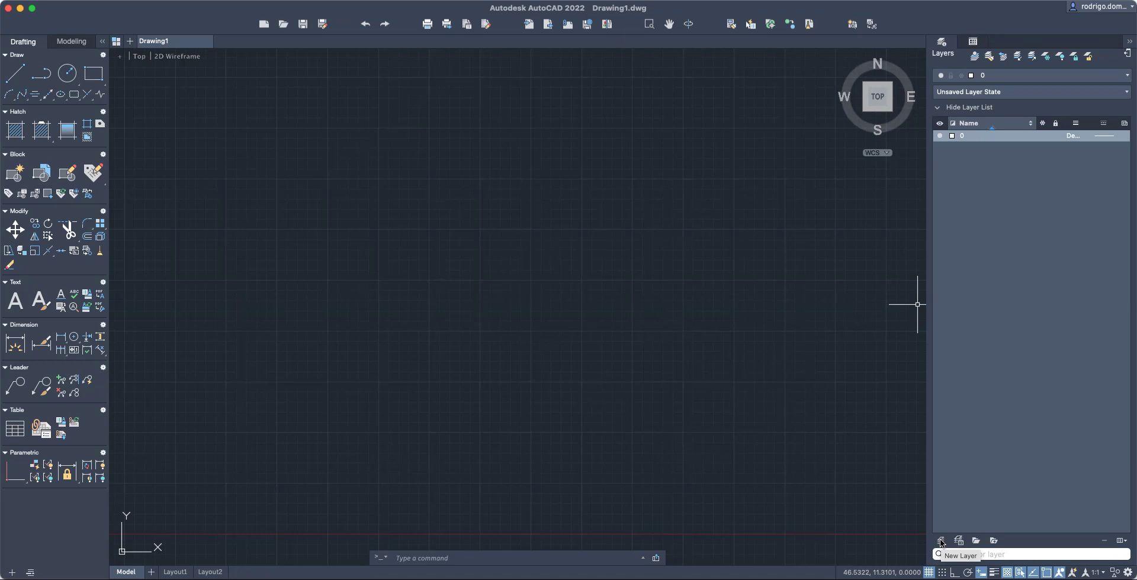
# Create a new layer named Centro and bring up Select Linetype for it
pyautogui.click(941, 541)
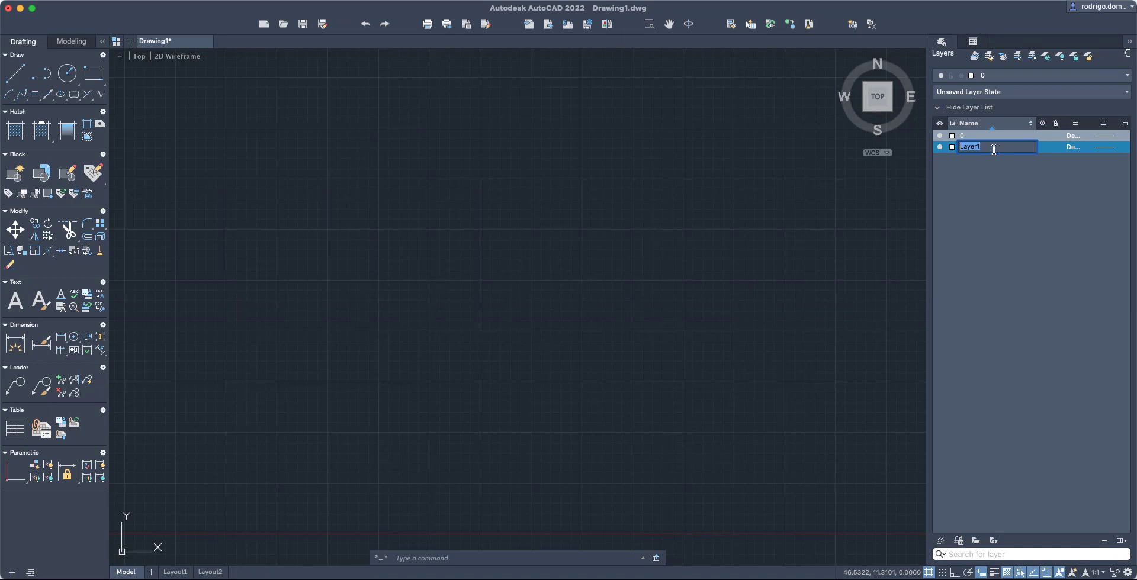
pyautogui.write('Cent')
pyautogui.click(1078, 149)
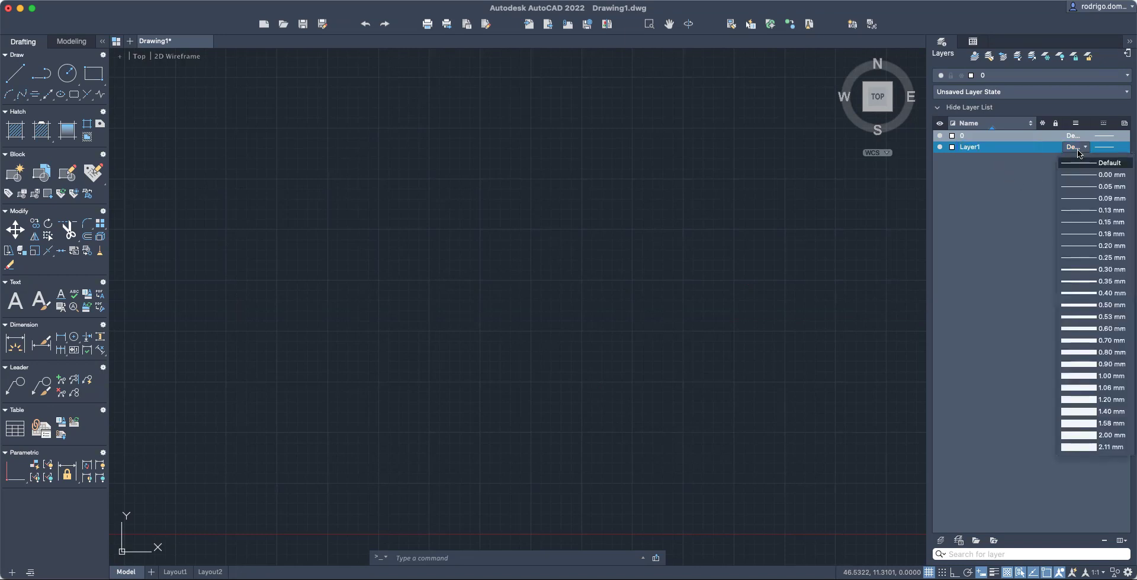
pyautogui.click(1077, 149)
pyautogui.click(1097, 149)
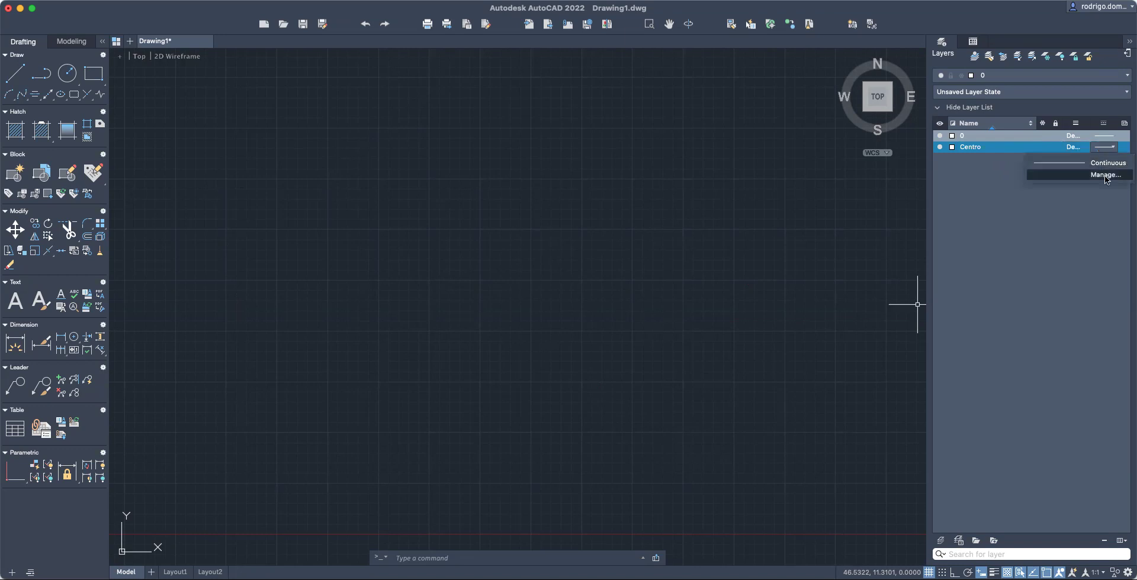
pyautogui.click(1104, 176)
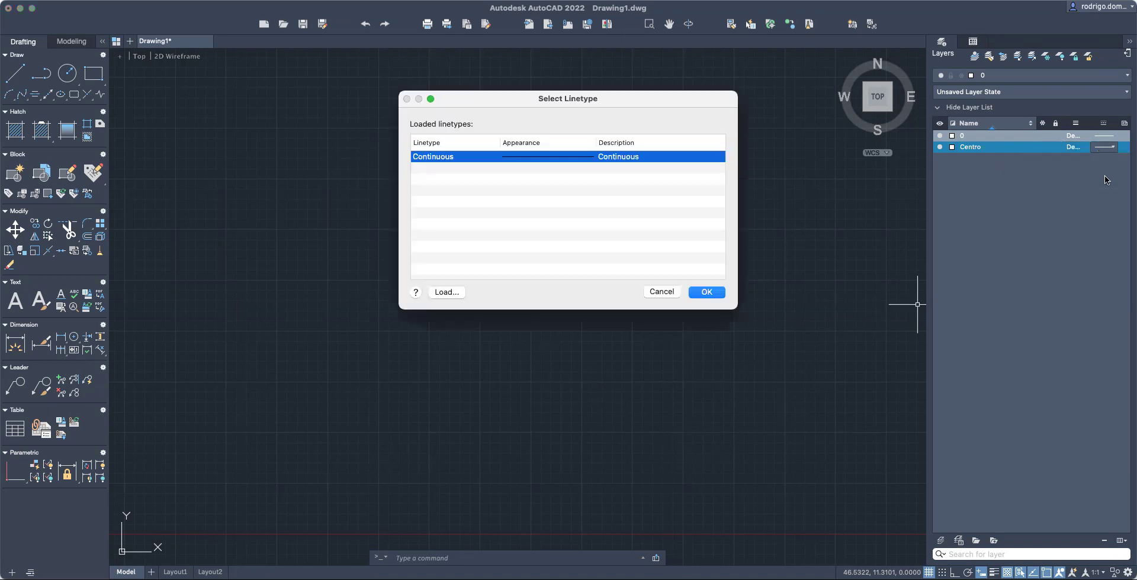
# Load CENTERX2 from acad.lin and select it in the Select Linetype list
pyautogui.click(448, 293)
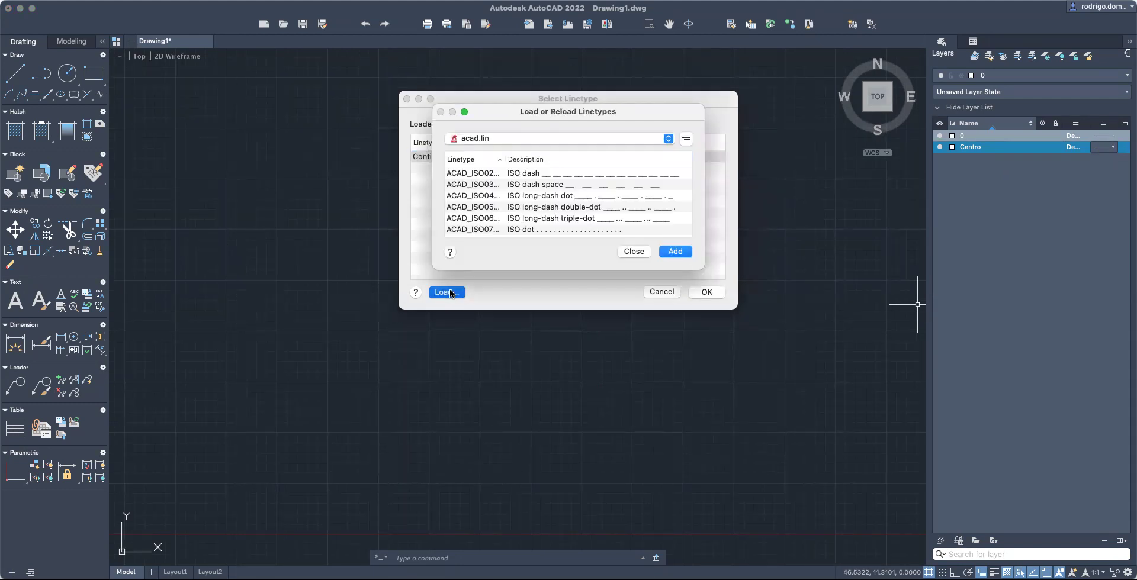
pyautogui.scroll(-3, 554, 212)
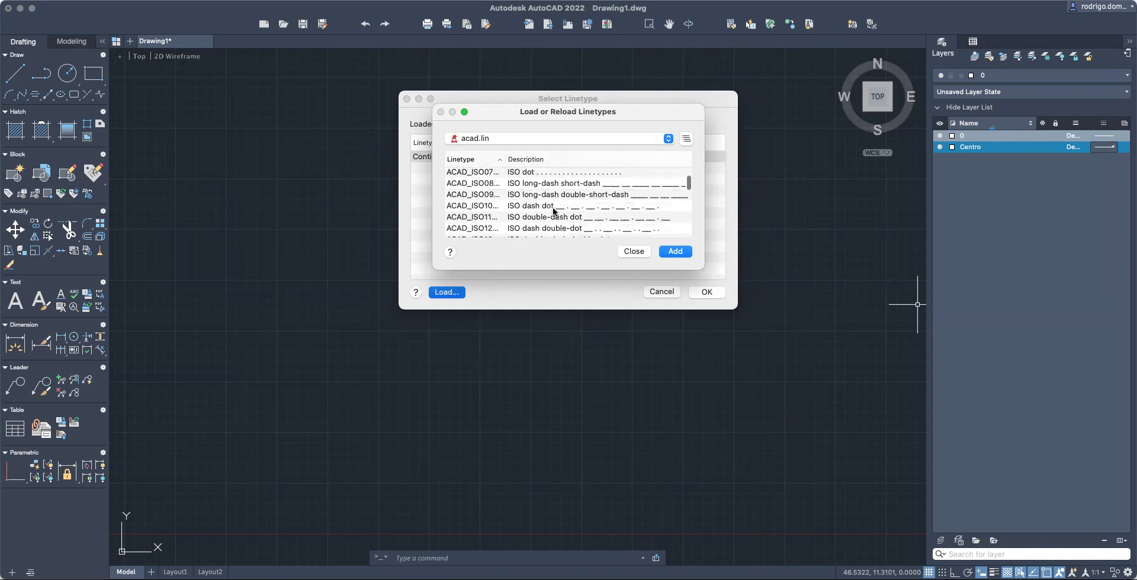
pyautogui.scroll(-3, 554, 211)
pyautogui.scroll(-2, 556, 210)
pyautogui.scroll(-1, 558, 209)
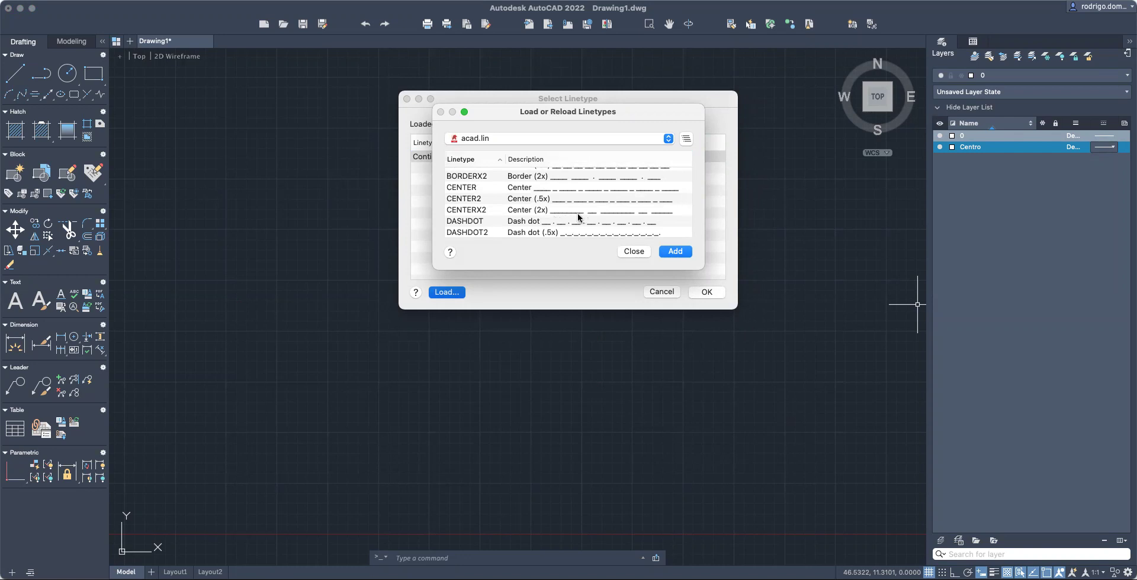
pyautogui.click(538, 214)
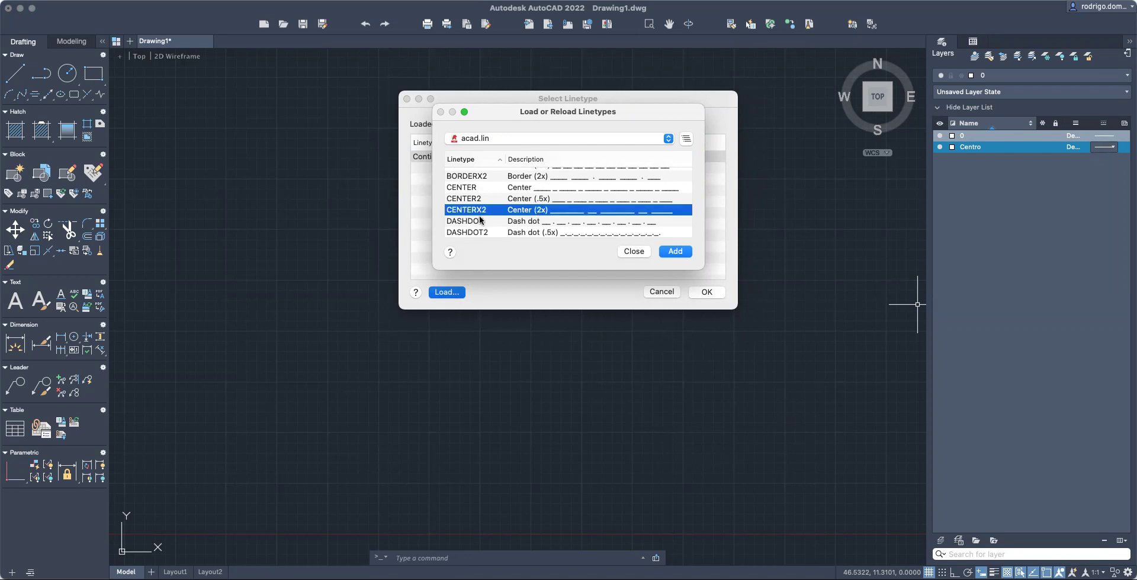
pyautogui.scroll(1, 538, 221)
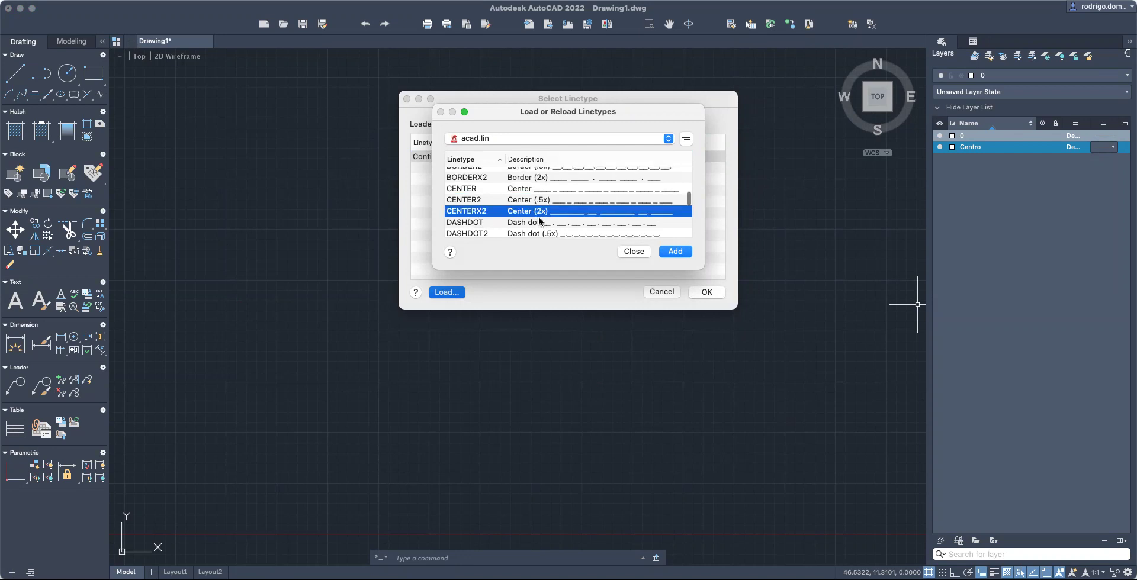
pyautogui.click(675, 252)
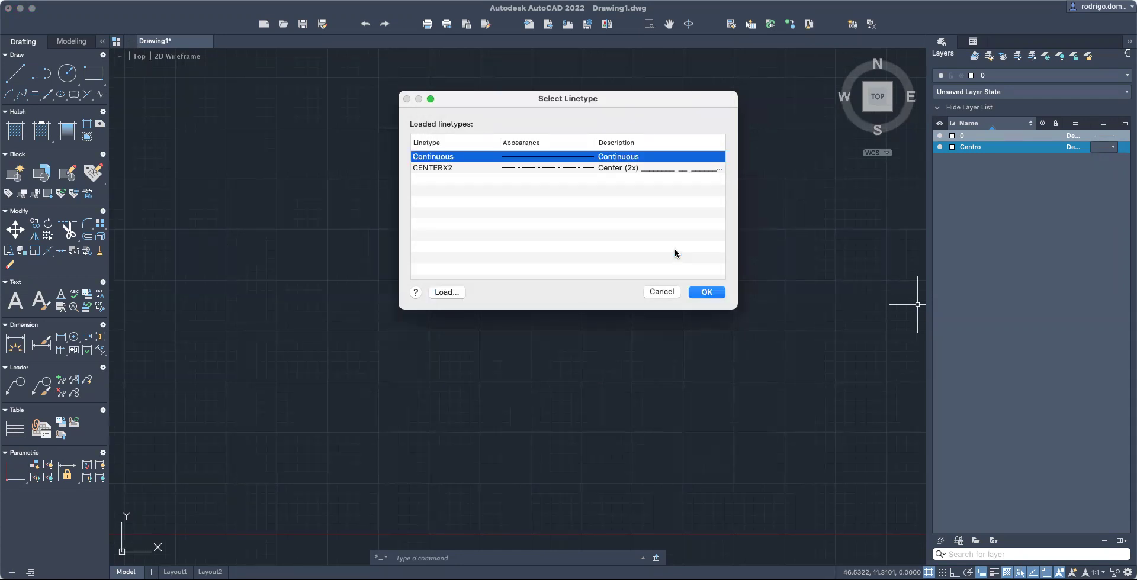
pyautogui.click(524, 168)
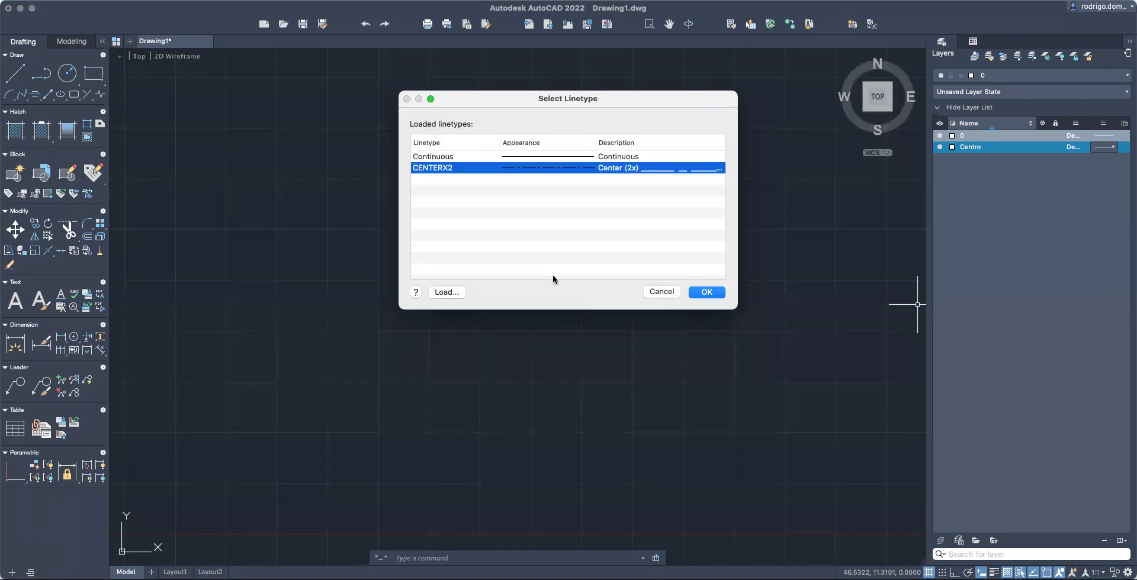
# Confirm CENTERX2 as Centro's linetype and set Centro's colour to yellow
pyautogui.click(706, 292)
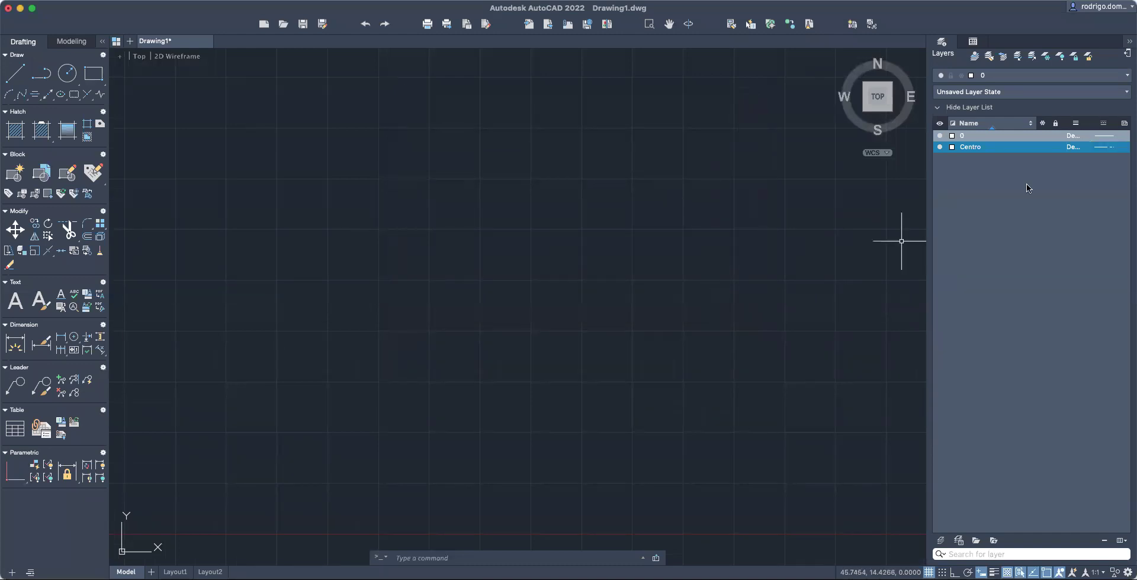
pyautogui.click(953, 147)
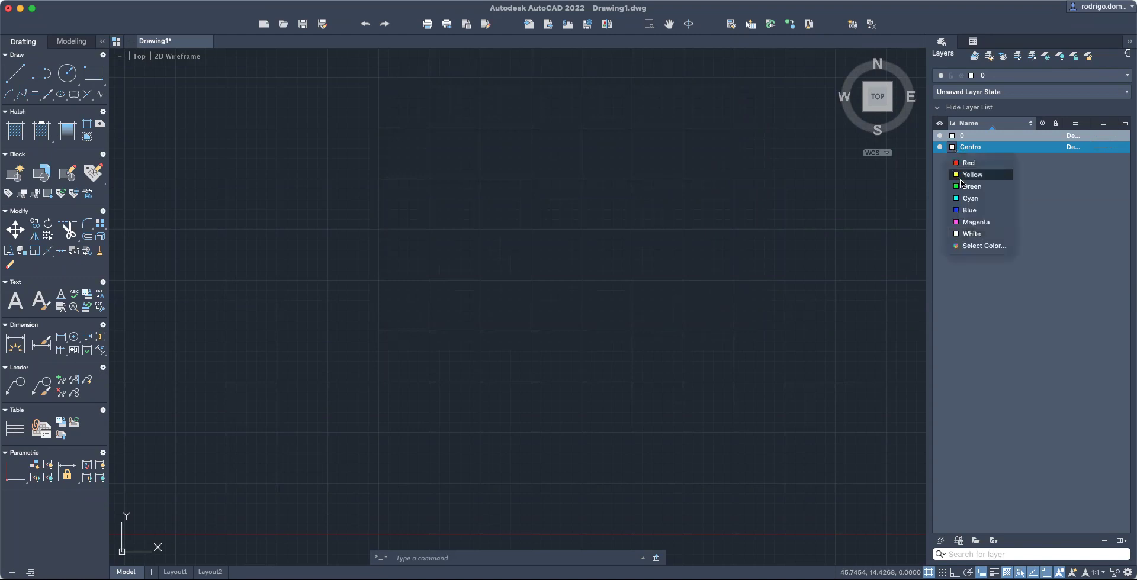
pyautogui.click(956, 174)
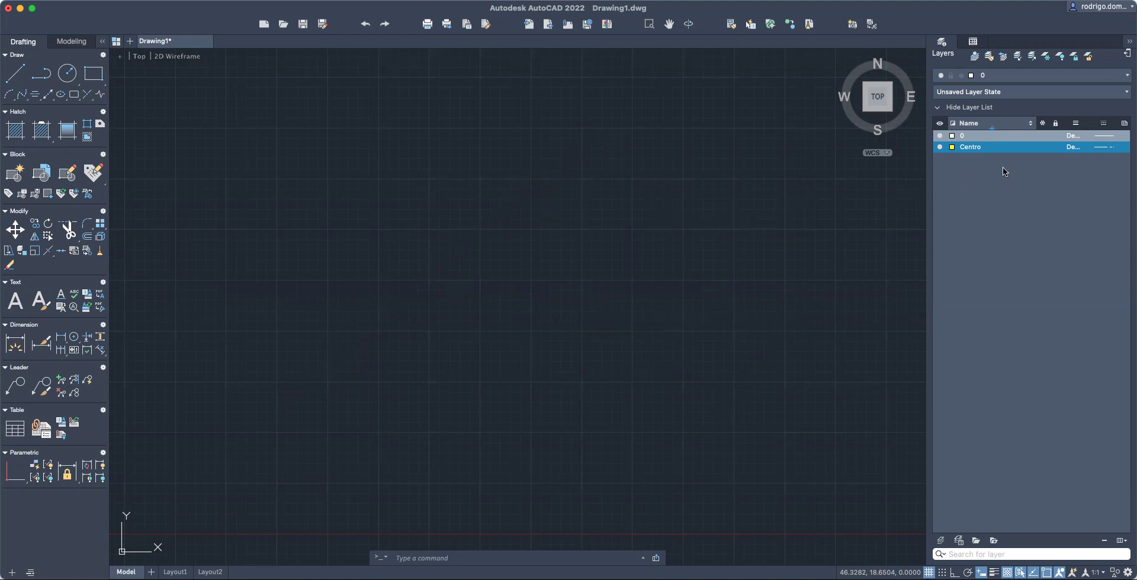
# Create a layer named imaginaria and set its colour to green
pyautogui.click(941, 541)
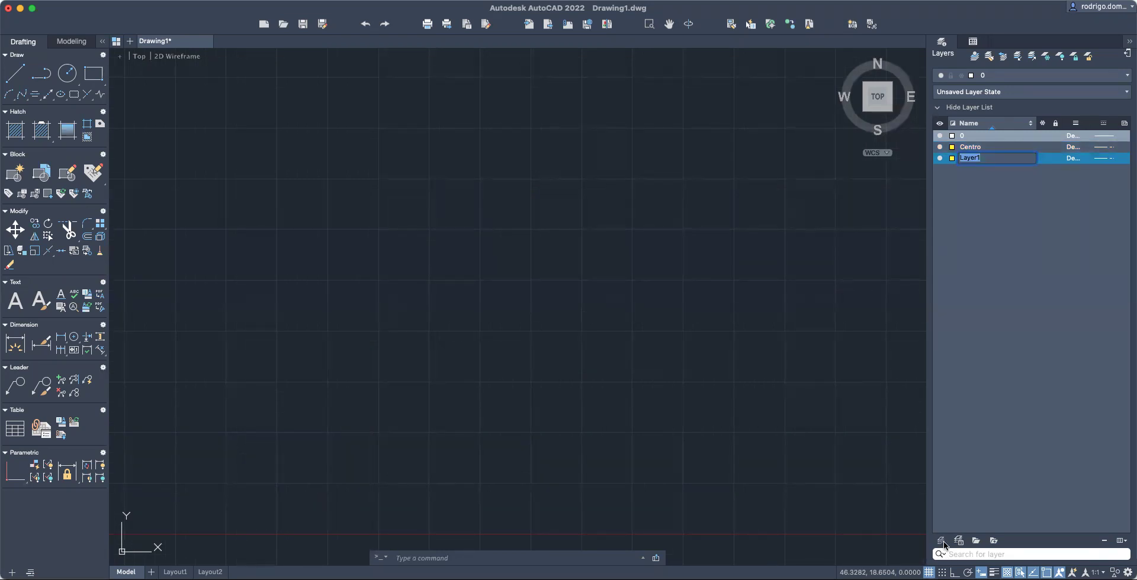
pyautogui.write('imaginar')
pyautogui.write('ia')
pyautogui.click(952, 158)
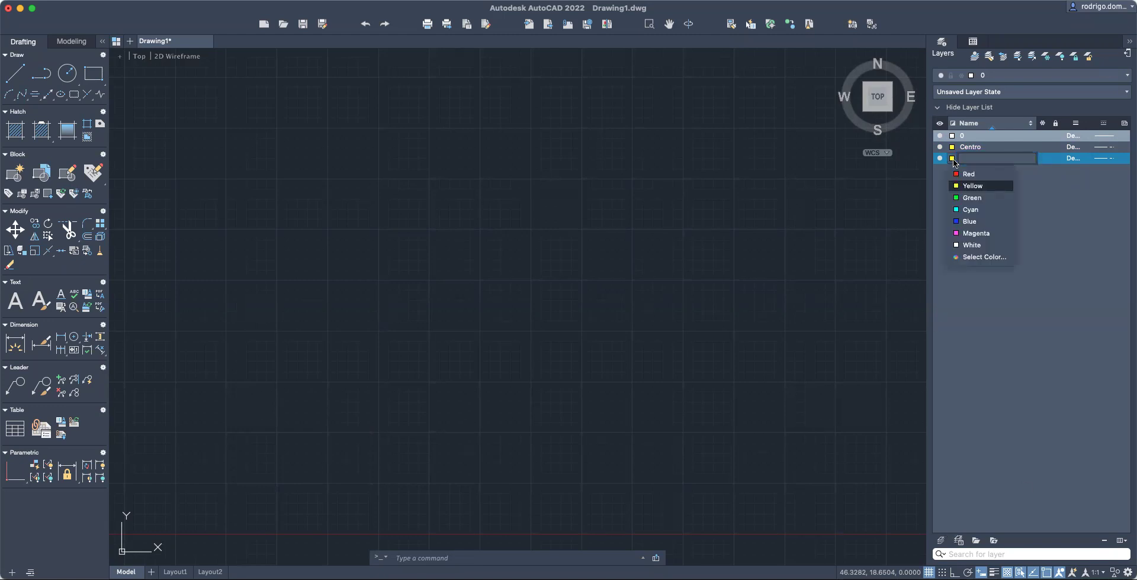
pyautogui.click(958, 200)
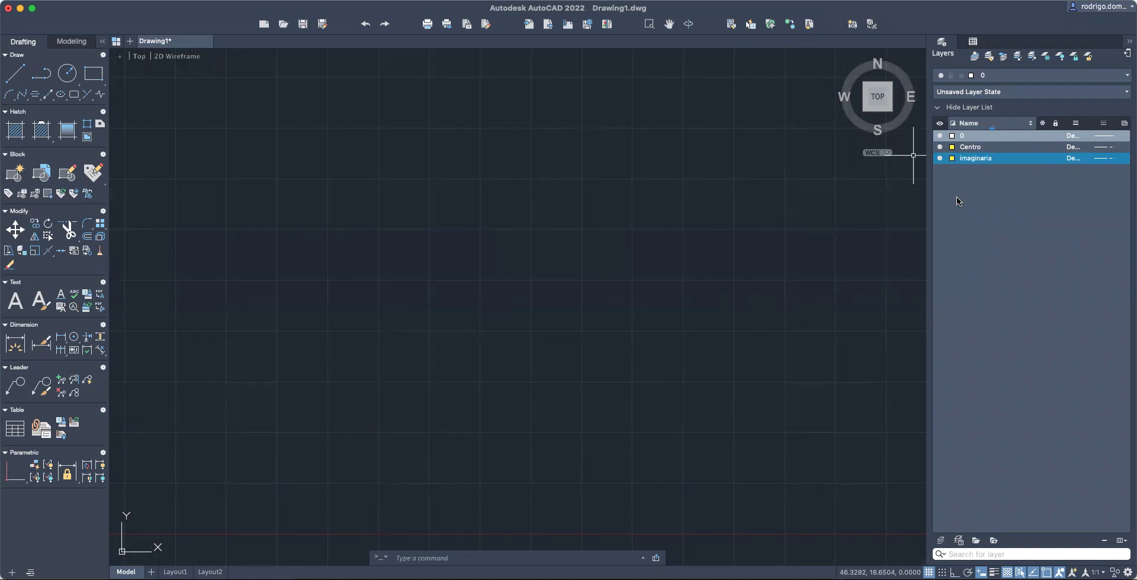
pyautogui.click(951, 158)
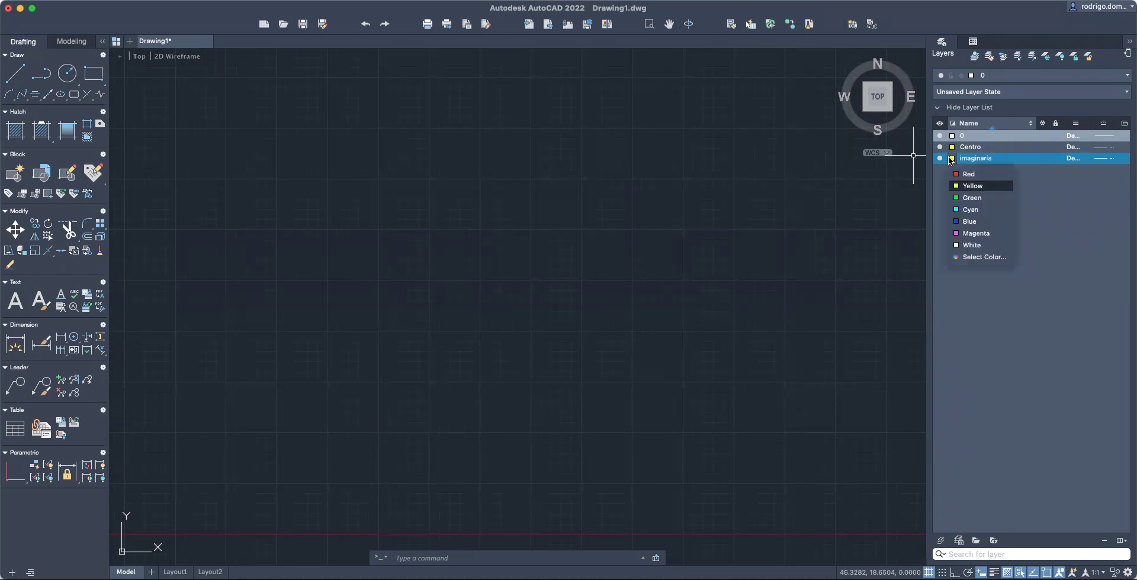
pyautogui.click(953, 197)
pyautogui.click(1105, 158)
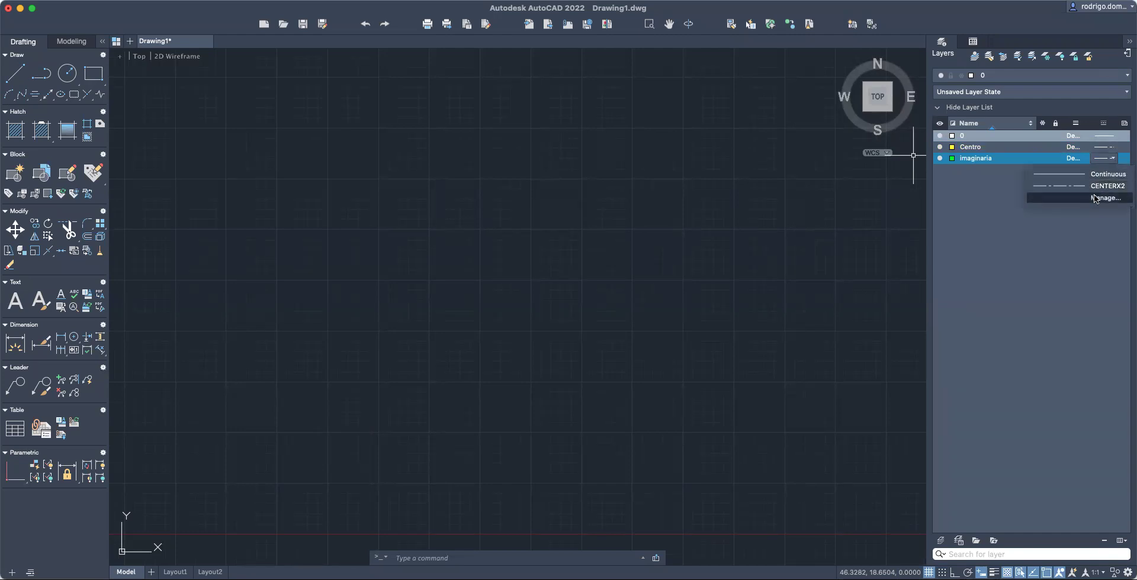
# Load ACAD_ISO02W100 (ISO dash) and assign it as the imaginaria layer's linetype
pyautogui.click(1095, 198)
pyautogui.click(450, 292)
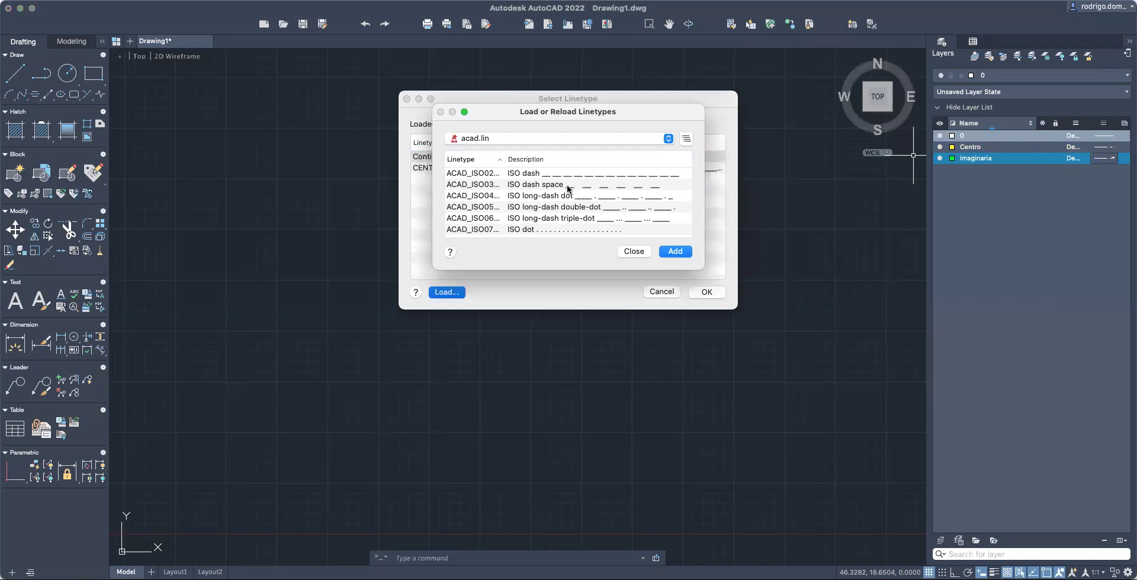
pyautogui.click(557, 176)
pyautogui.scroll(-2, 563, 222)
pyautogui.scroll(-2, 565, 223)
pyautogui.scroll(-3, 566, 222)
pyautogui.scroll(-2, 563, 223)
pyautogui.scroll(3, 565, 222)
pyautogui.scroll(3, 565, 223)
pyautogui.scroll(2, 565, 222)
pyautogui.scroll(2, 565, 223)
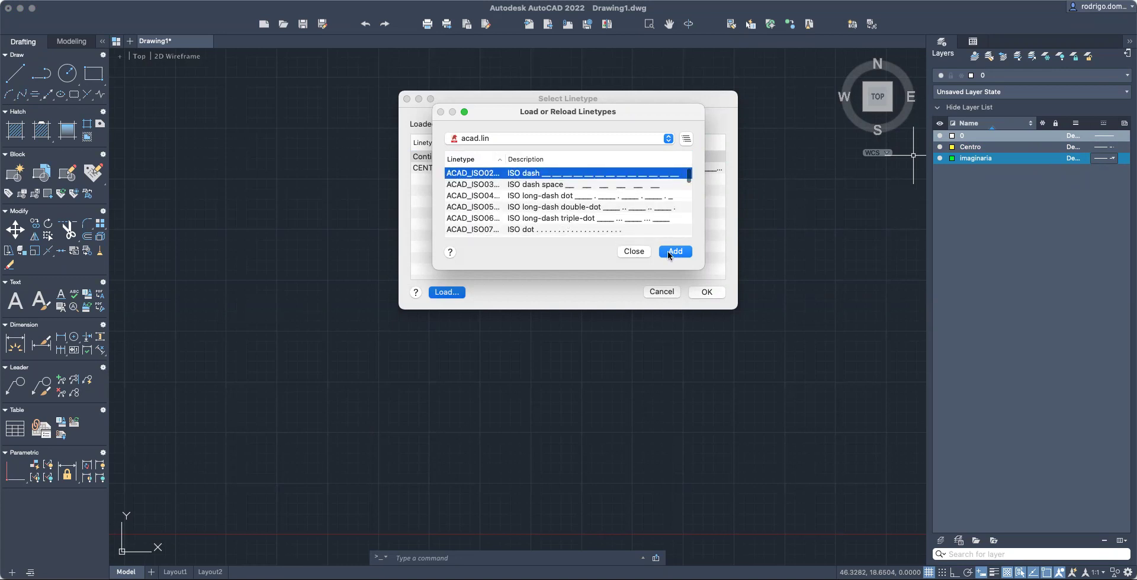
pyautogui.click(682, 253)
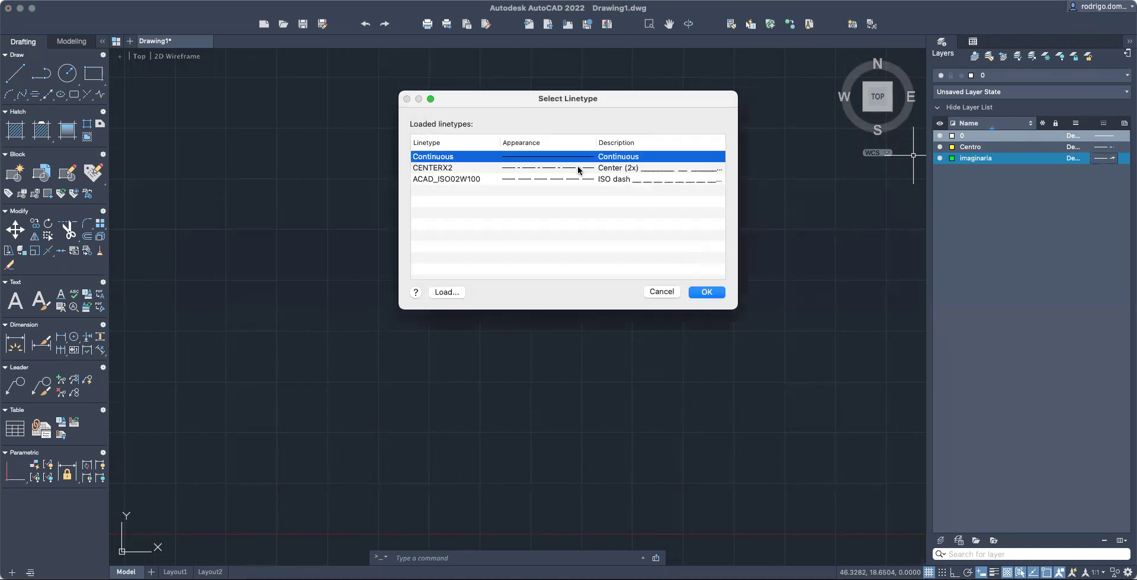
pyautogui.click(539, 179)
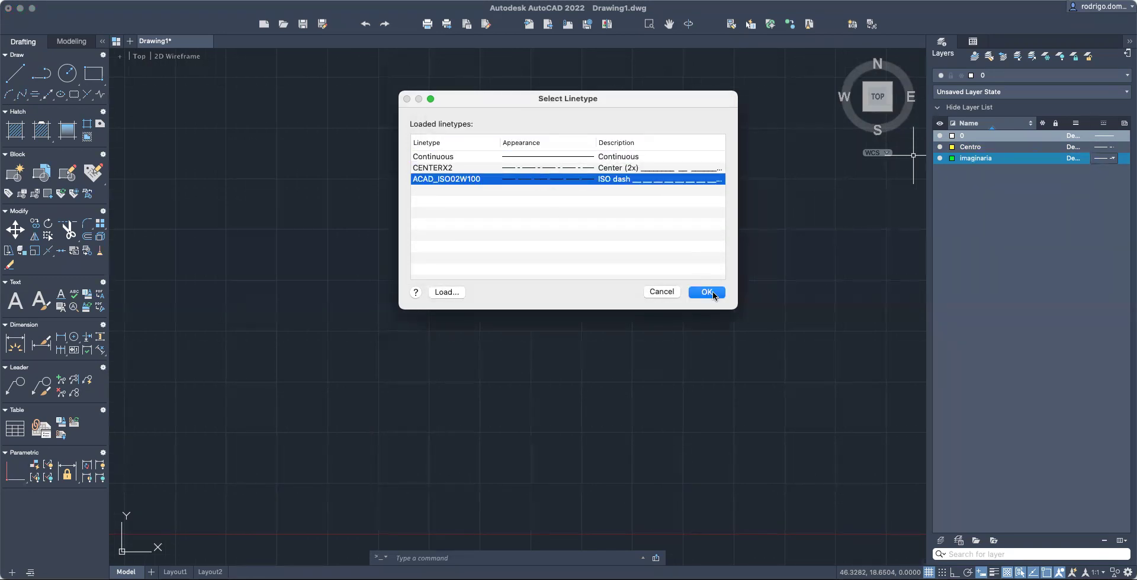
pyautogui.click(712, 291)
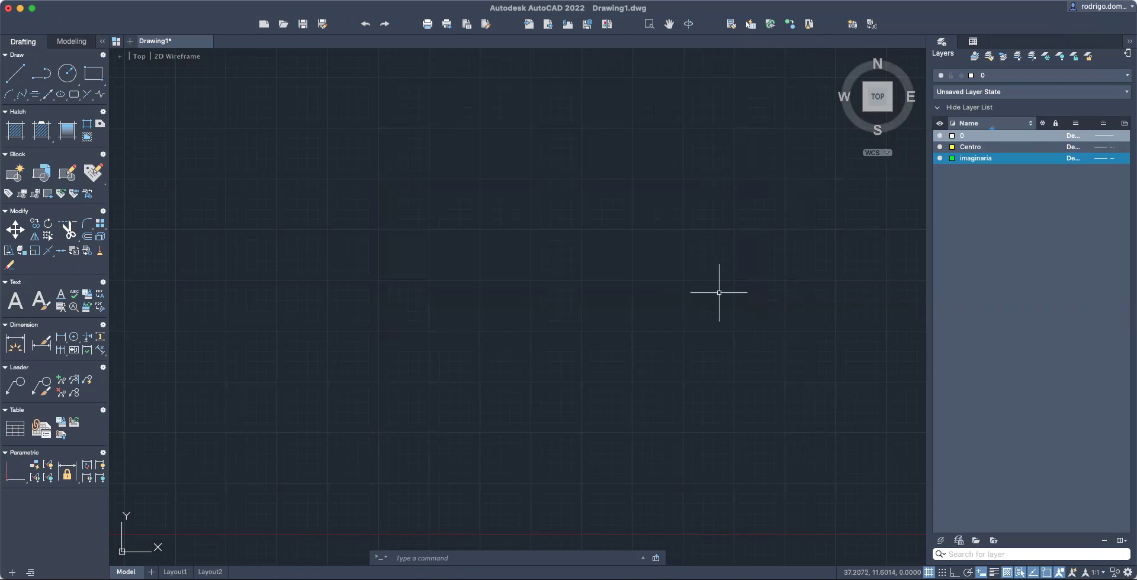
# Create layer referencia coloured magenta with the Continuous linetype
pyautogui.click(941, 541)
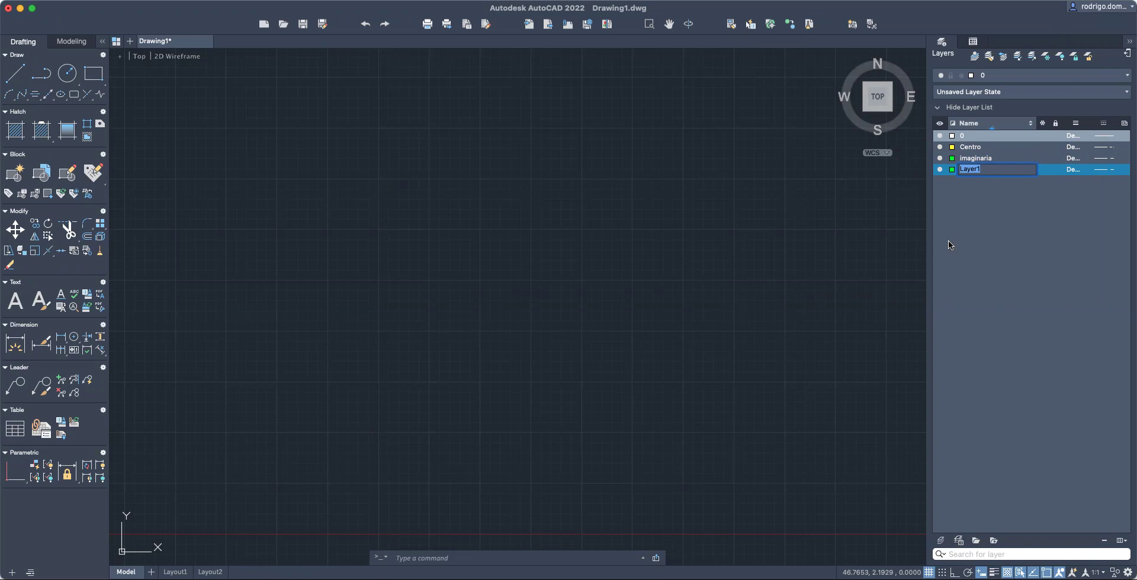
pyautogui.write('refe')
pyautogui.write('rencia')
pyautogui.click(952, 170)
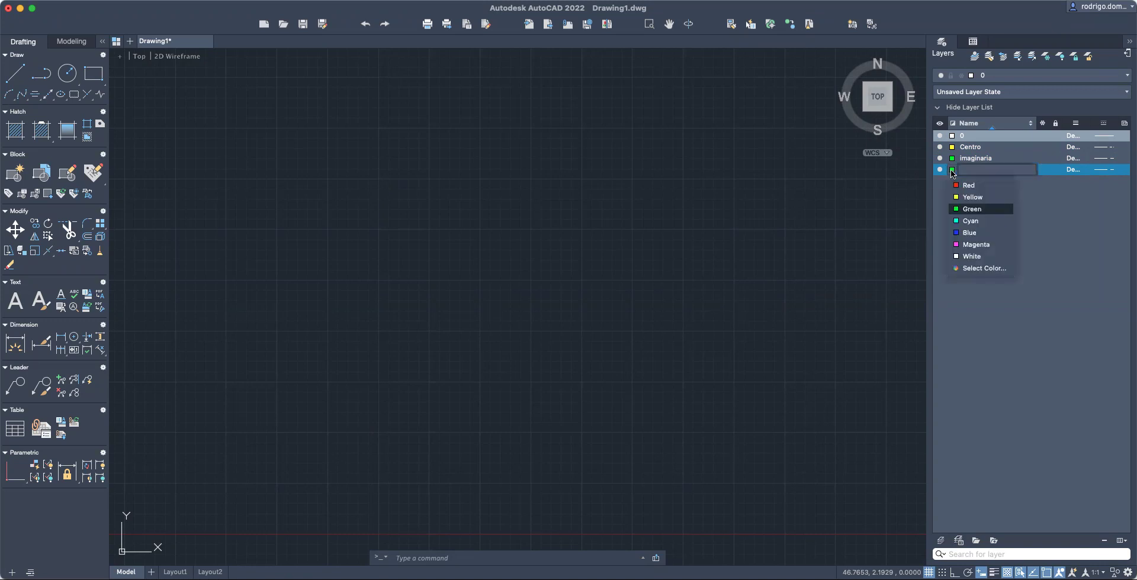
pyautogui.click(956, 245)
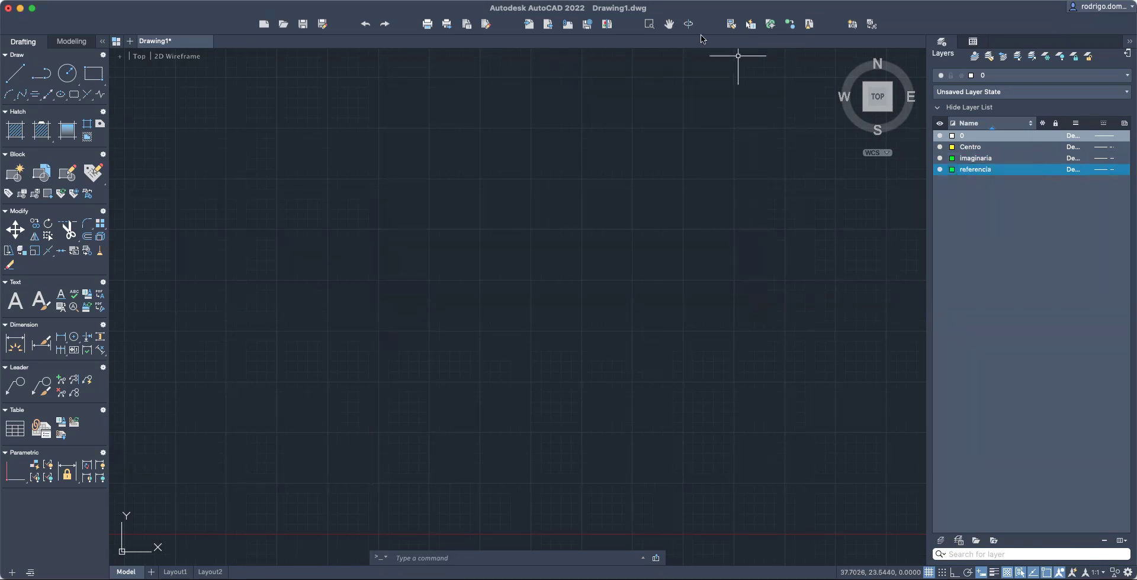
pyautogui.click(952, 172)
pyautogui.click(954, 242)
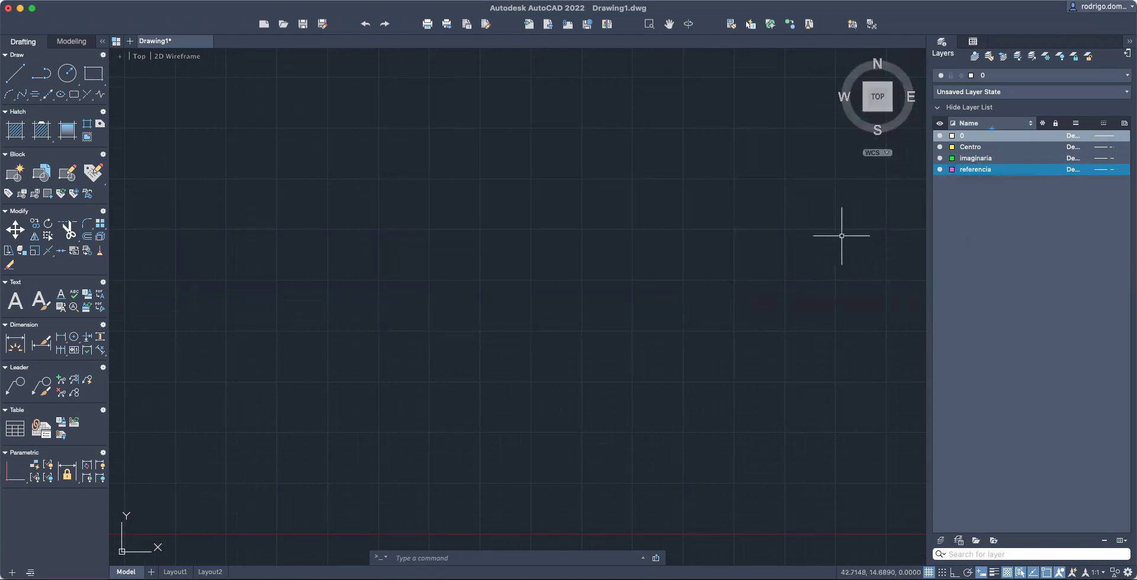
pyautogui.click(1099, 169)
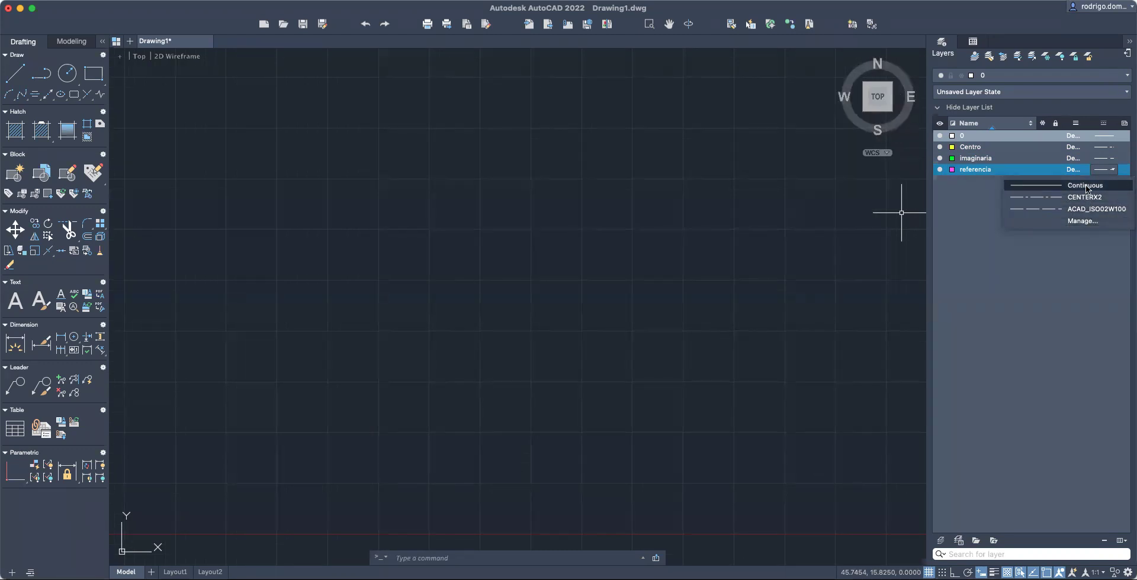
pyautogui.click(1086, 186)
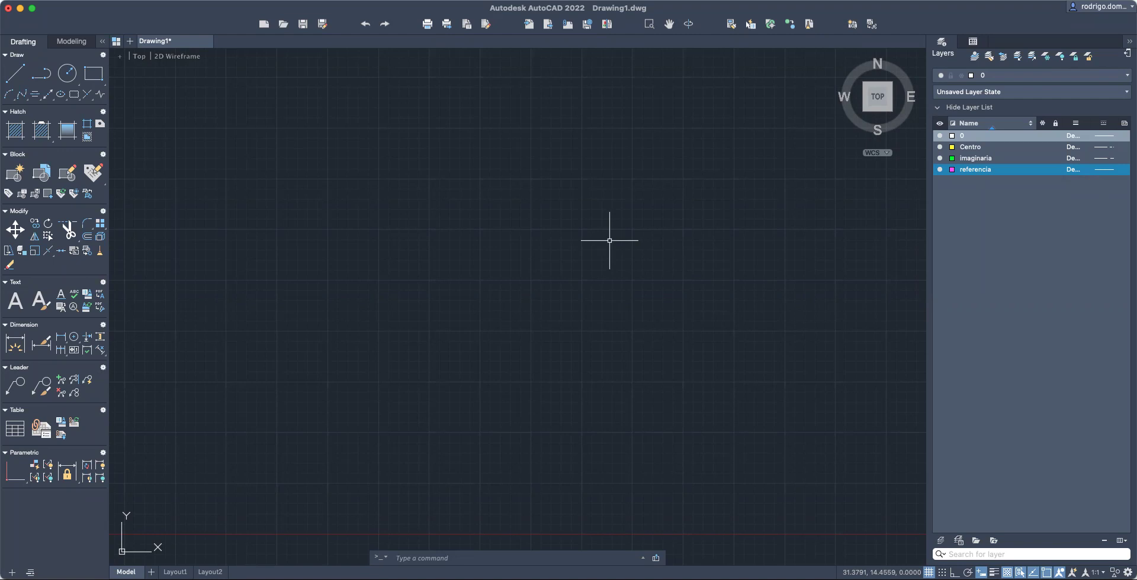
pyautogui.moveTo(255, 207)
pyautogui.mouseDown()
pyautogui.moveTo(263, 368)
pyautogui.moveTo(412, 390)
pyautogui.moveTo(272, 386)
pyautogui.mouseUp()
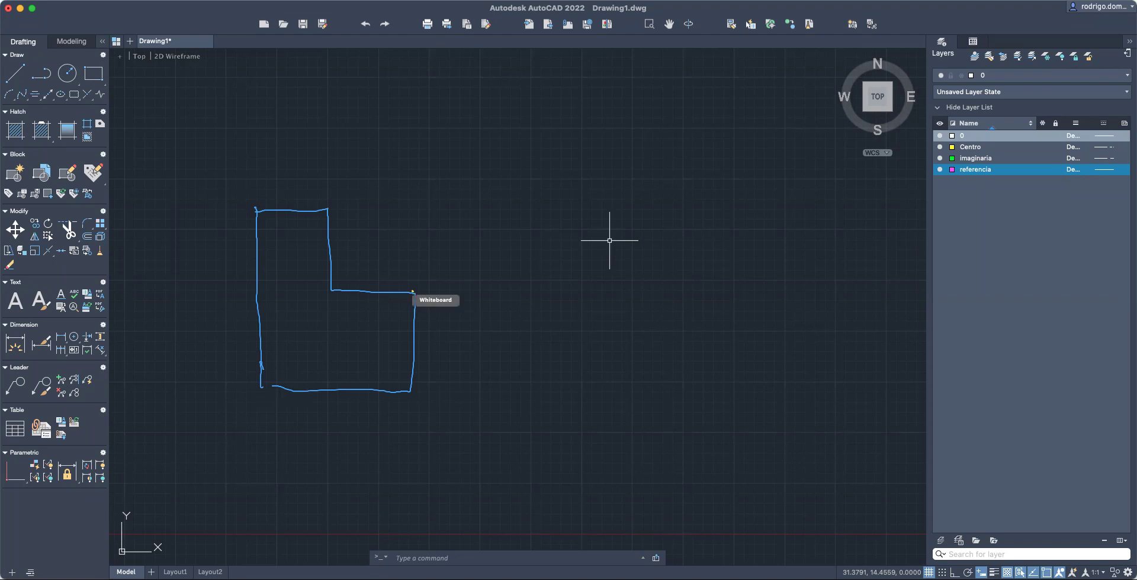
pyautogui.moveTo(412, 291); pyautogui.dragTo(605, 290)
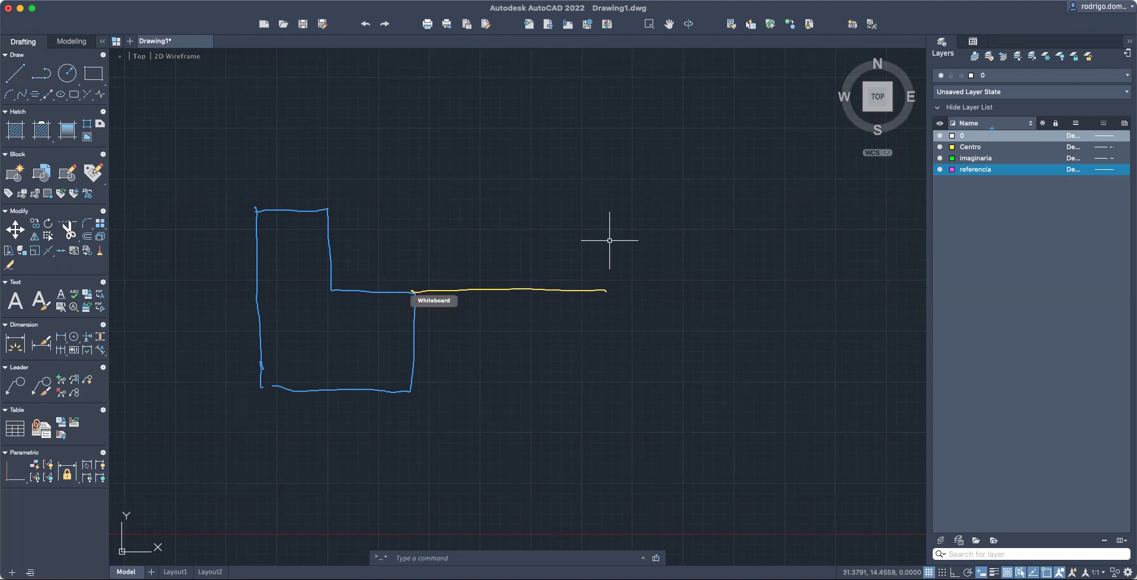
pyautogui.moveTo(407, 389); pyautogui.dragTo(613, 375)
pyautogui.moveTo(320, 208); pyautogui.dragTo(572, 207)
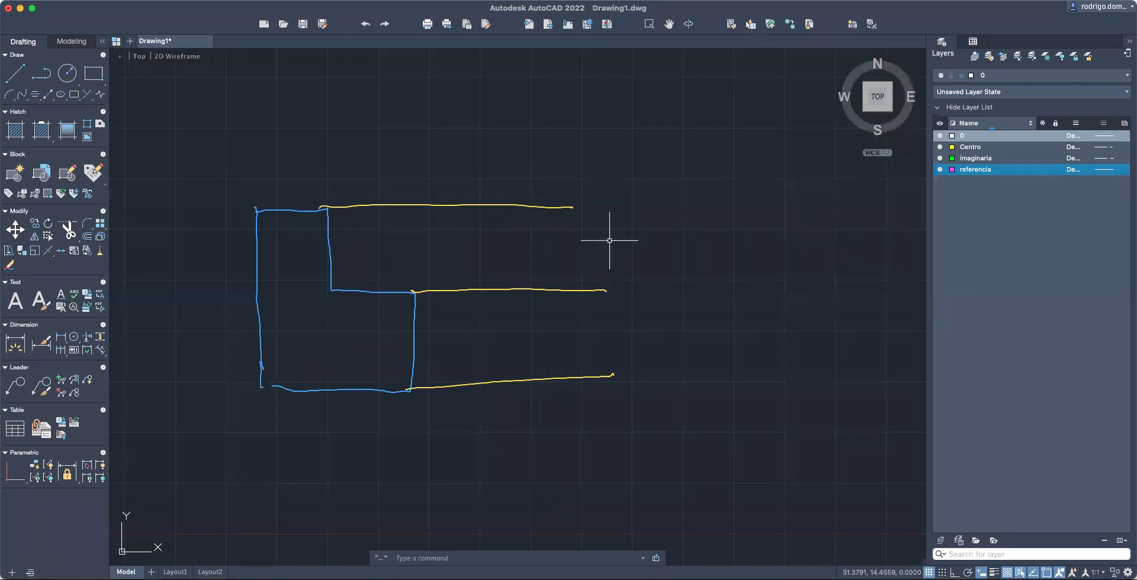
pyautogui.moveTo(548, 209); pyautogui.dragTo(545, 379)
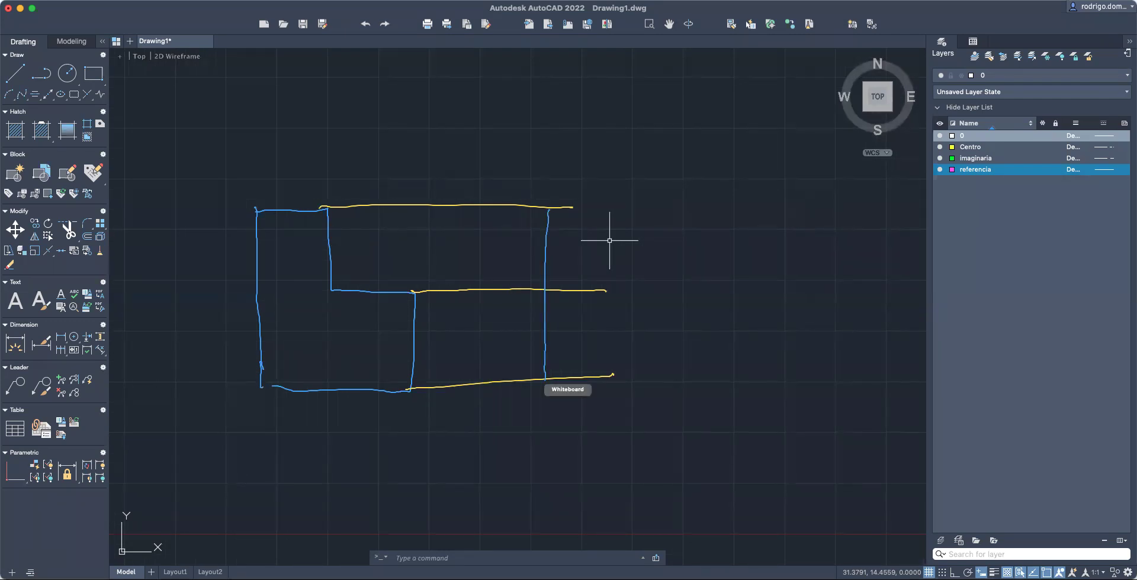
pyautogui.moveTo(550, 206); pyautogui.dragTo(546, 379)
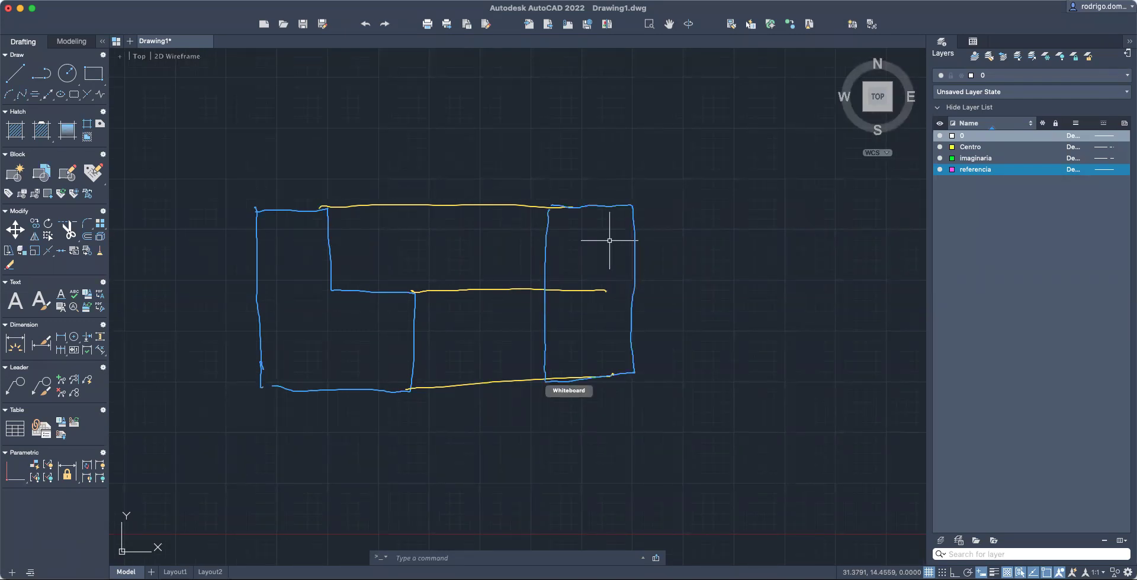
pyautogui.moveTo(629, 290); pyautogui.dragTo(541, 291)
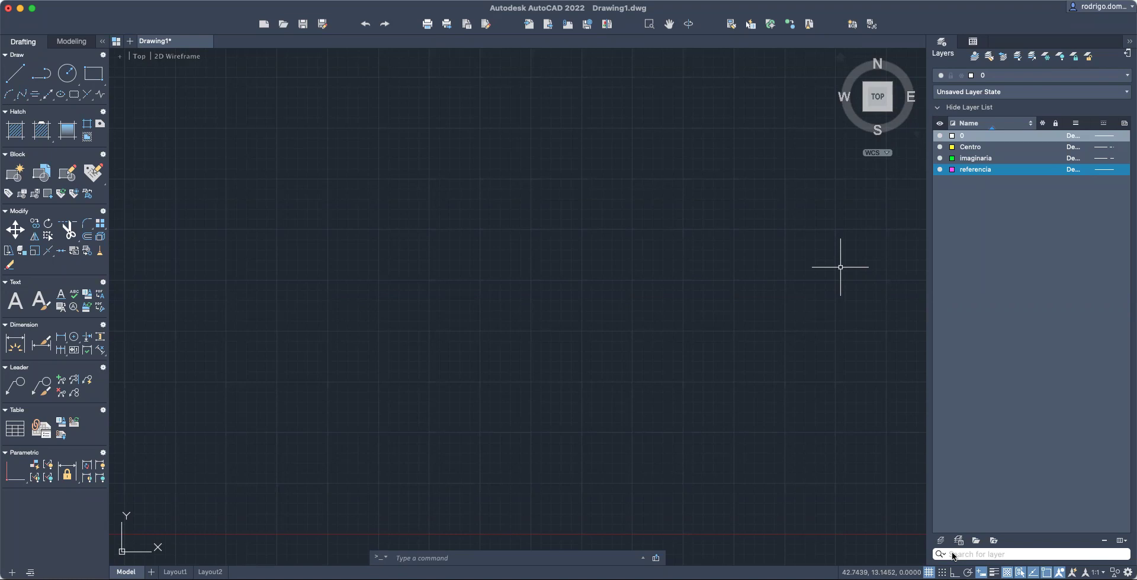
# Turn off the Centro layer and start the Line tool
pyautogui.click(940, 147)
pyautogui.click(17, 76)
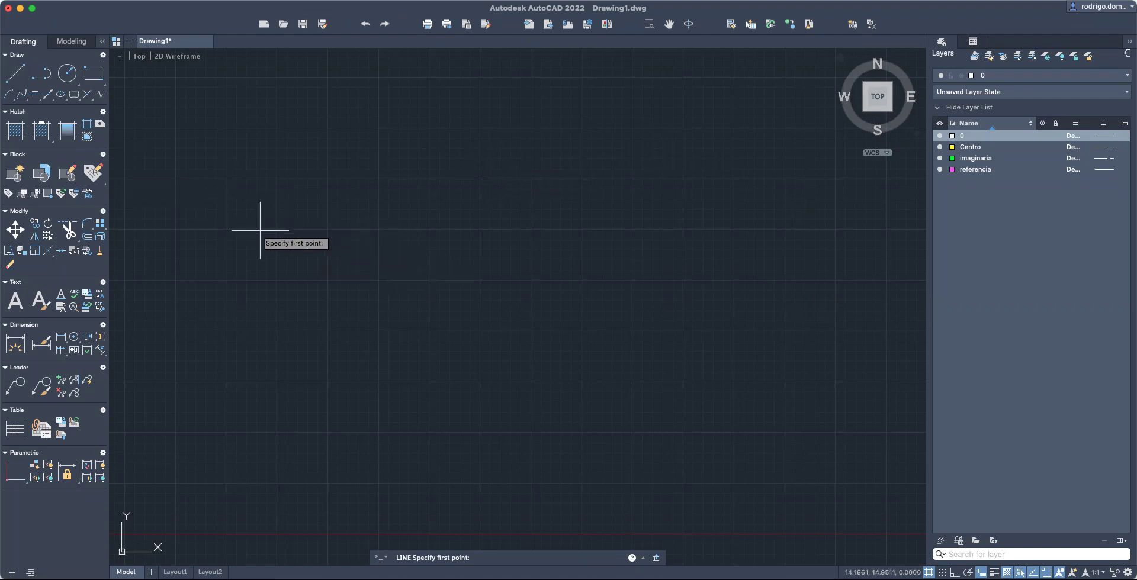
pyautogui.press('Escape')
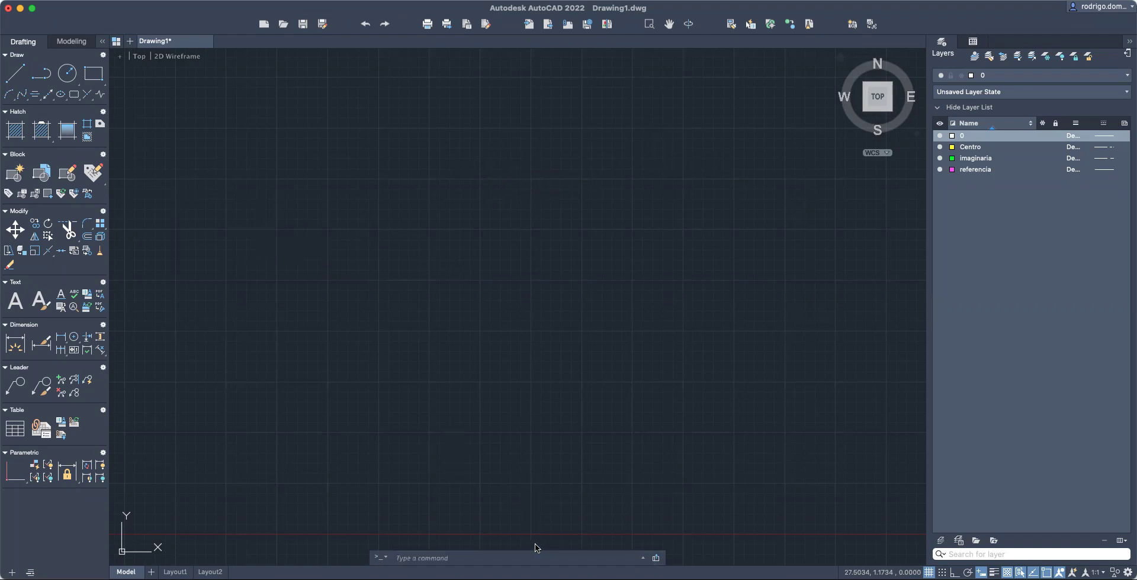
pyautogui.click(409, 559)
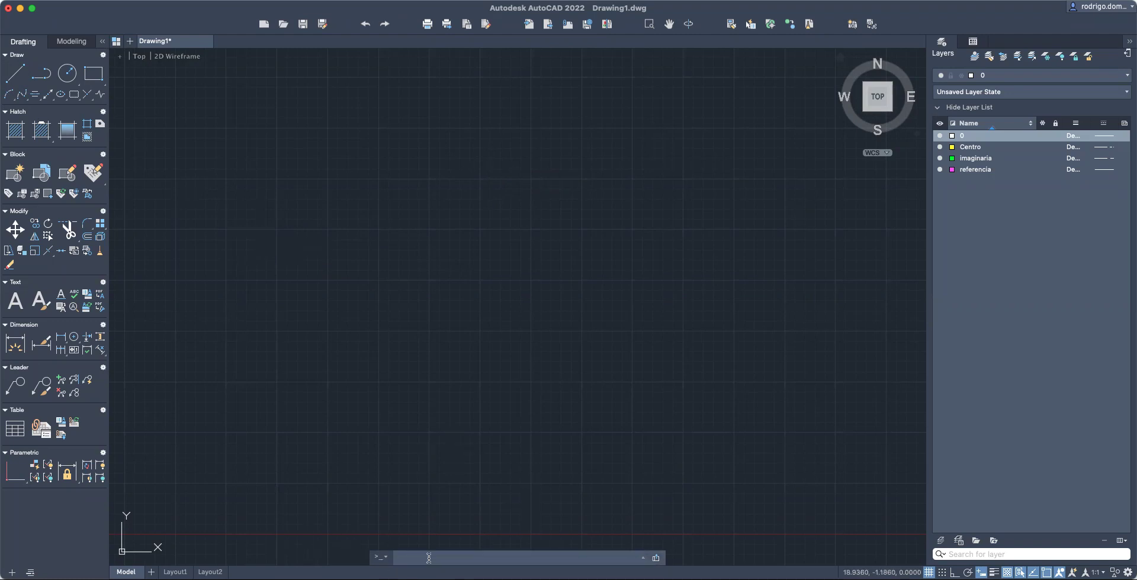
pyautogui.write('2')
pyautogui.write('@')
pyautogui.write('20')
pyautogui.press('Return')
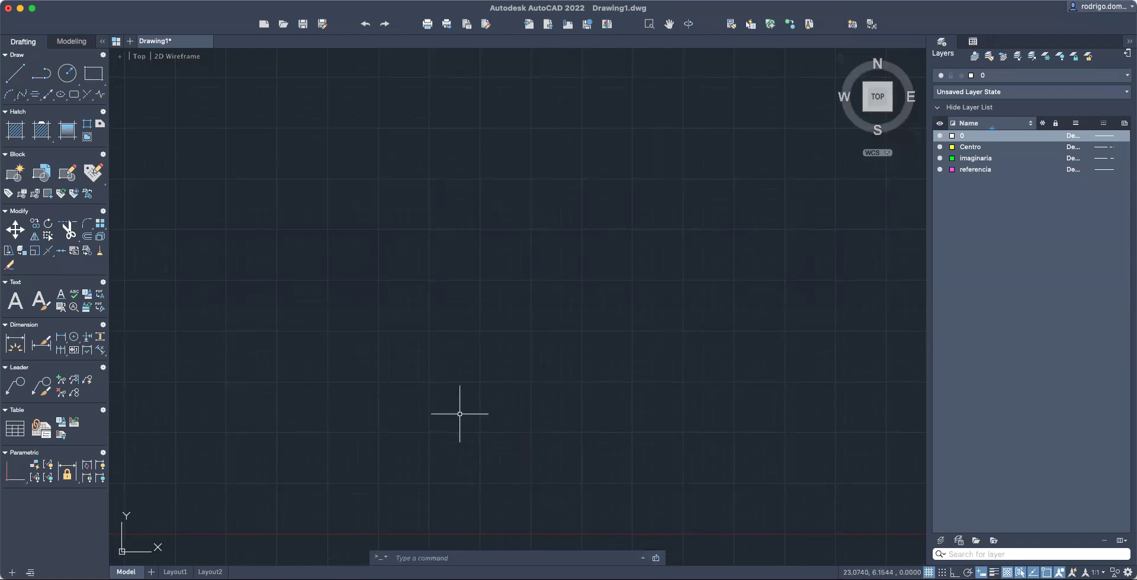
pyautogui.click(376, 308)
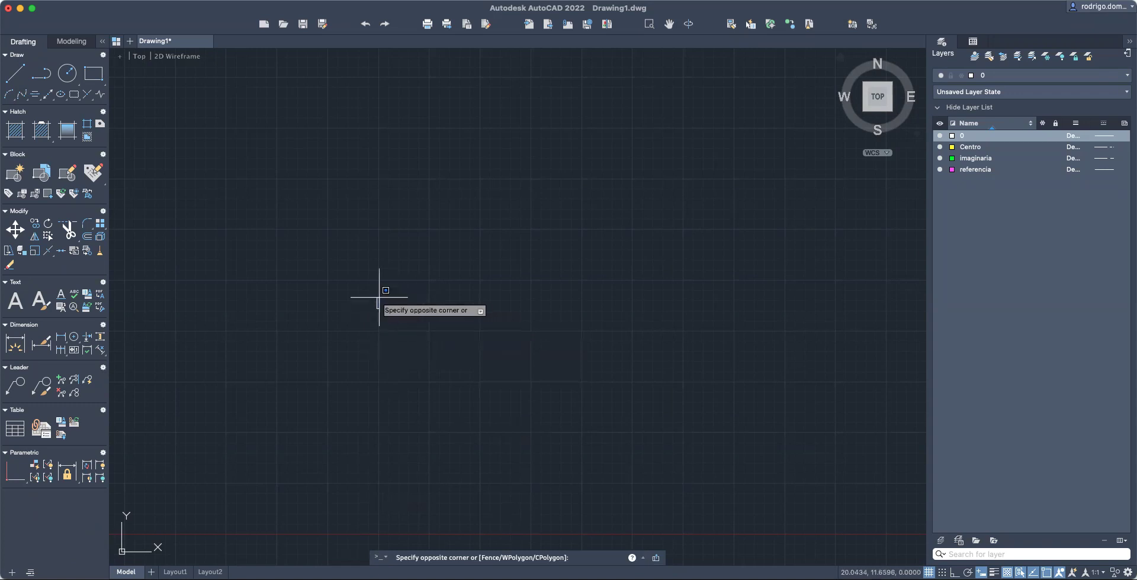
pyautogui.click(13, 73)
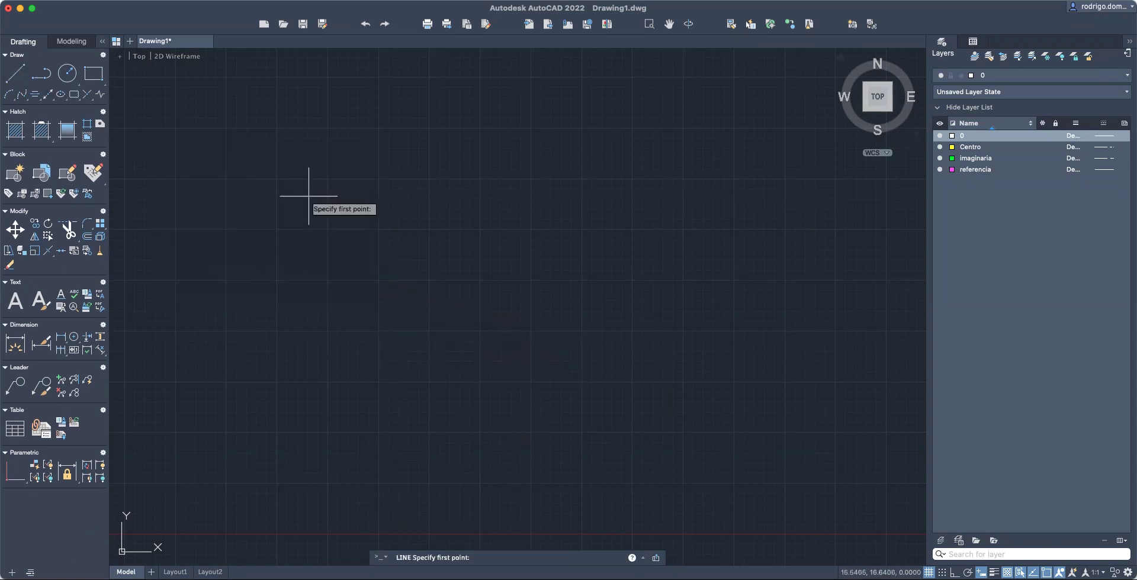
# Draw one line of length 20 at 0°, then cancel the LINE command
pyautogui.click(325, 259)
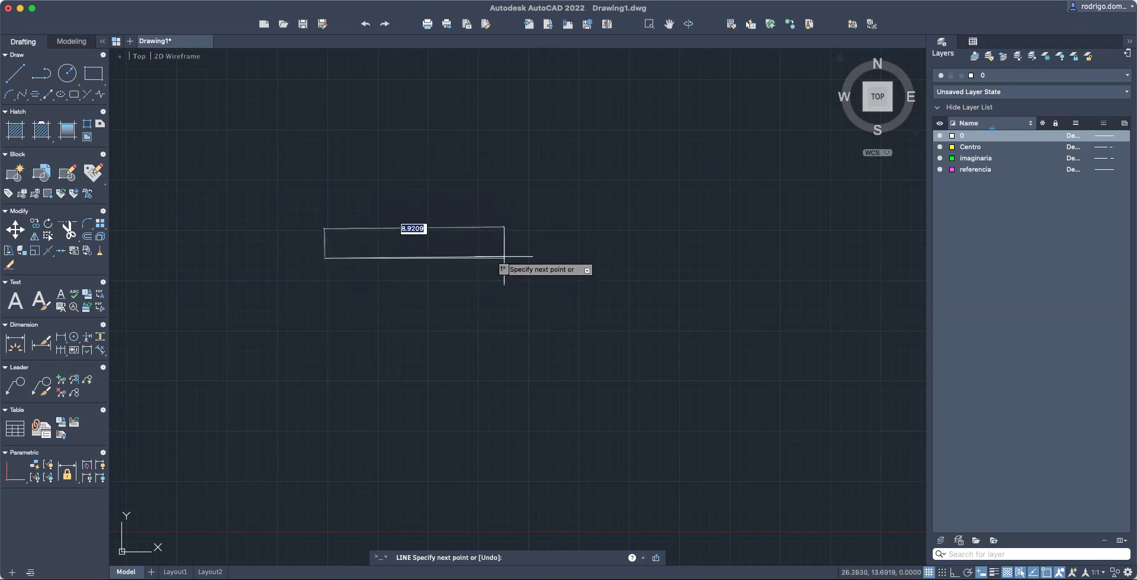
pyautogui.write('20')
pyautogui.press('Tab')
pyautogui.write('0')
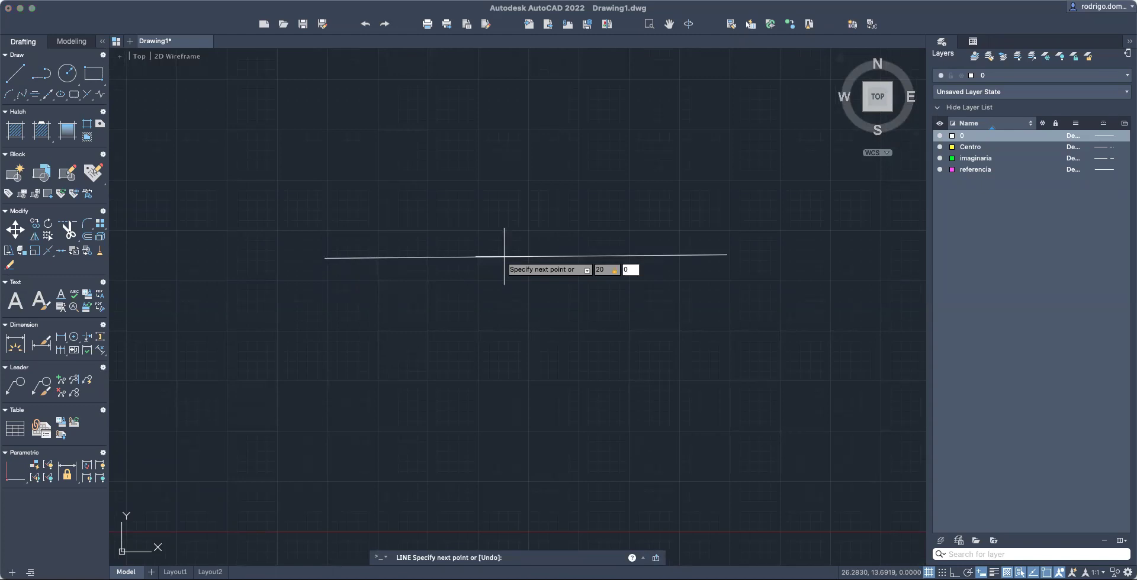
pyautogui.press('Return')
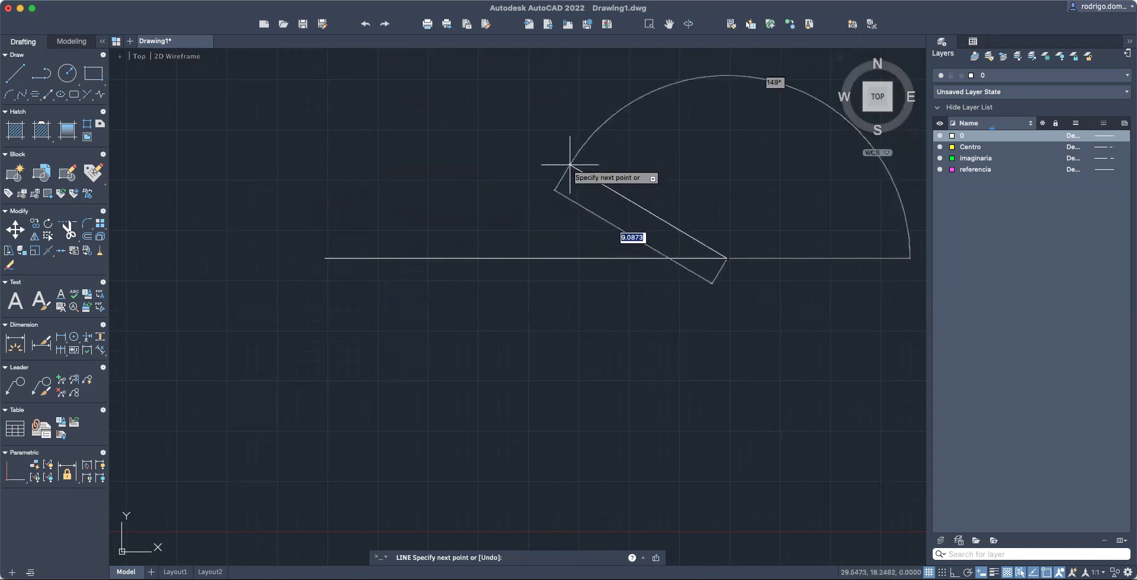
pyautogui.rightClick(569, 164)
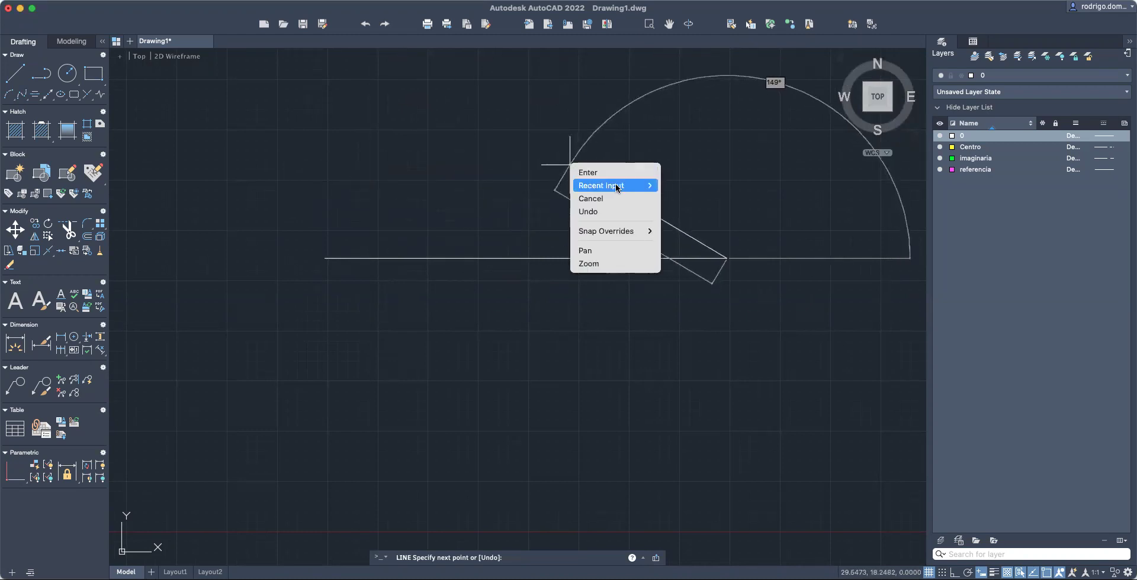
pyautogui.click(614, 202)
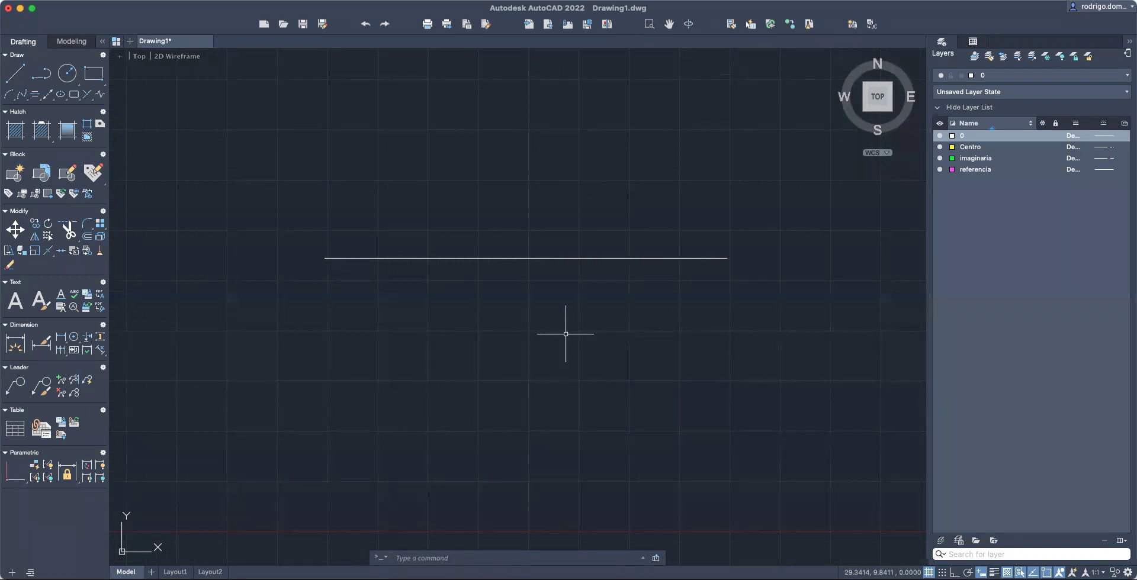
# Move the 20-unit line by its midpoint grip onto its former right endpoint
pyautogui.click(457, 258)
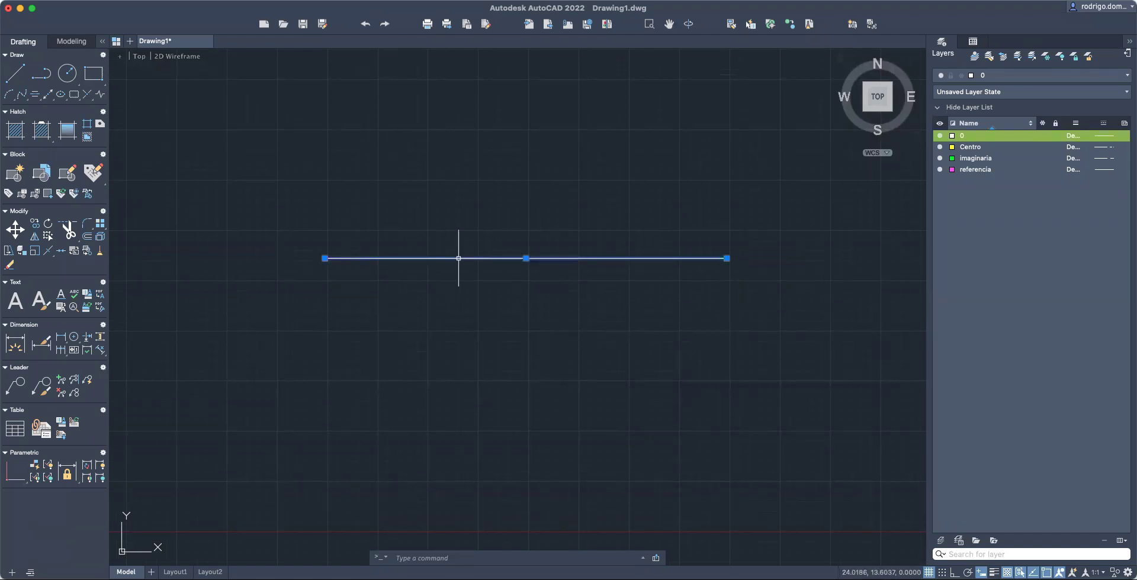
pyautogui.click(526, 258)
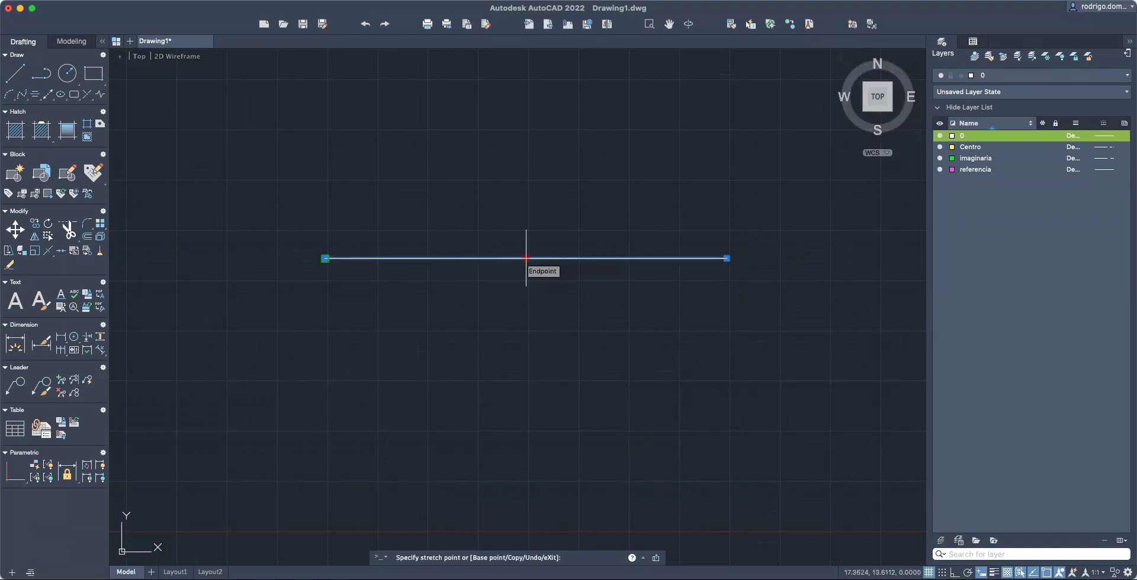
pyautogui.click(726, 259)
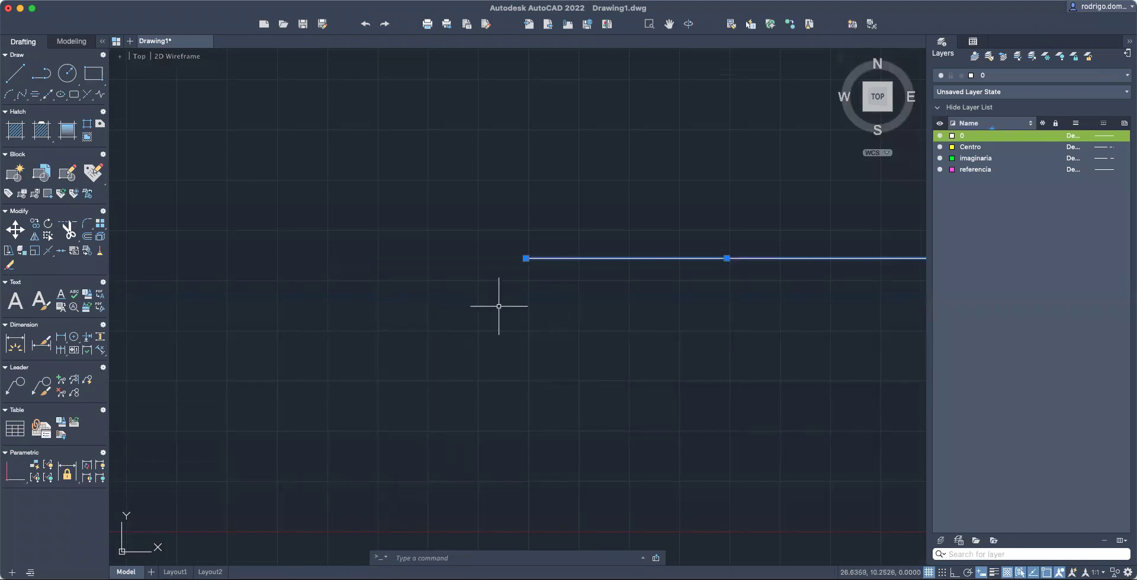
pyautogui.press('Escape')
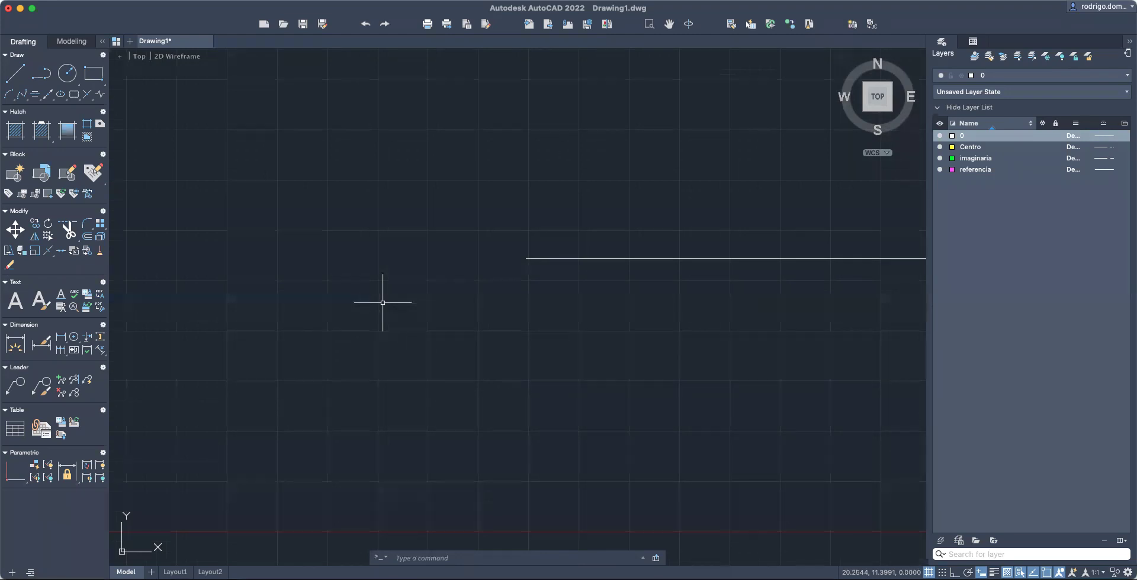
# Start a ZOOM window, cancel it, then zoom well out with the mouse wheel
pyautogui.write('z')
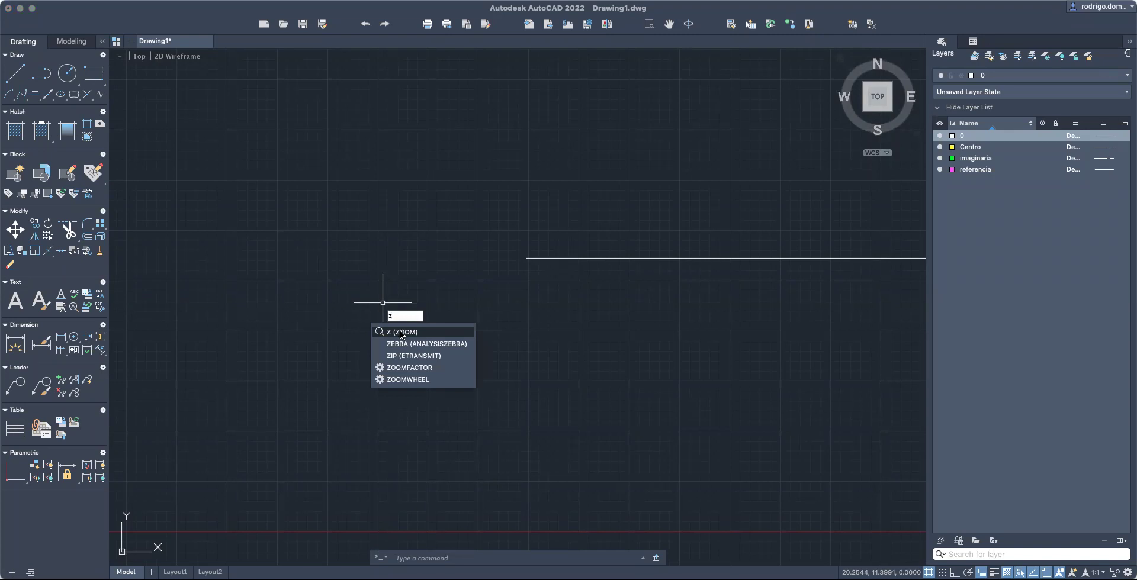
pyautogui.press('BackSpace')
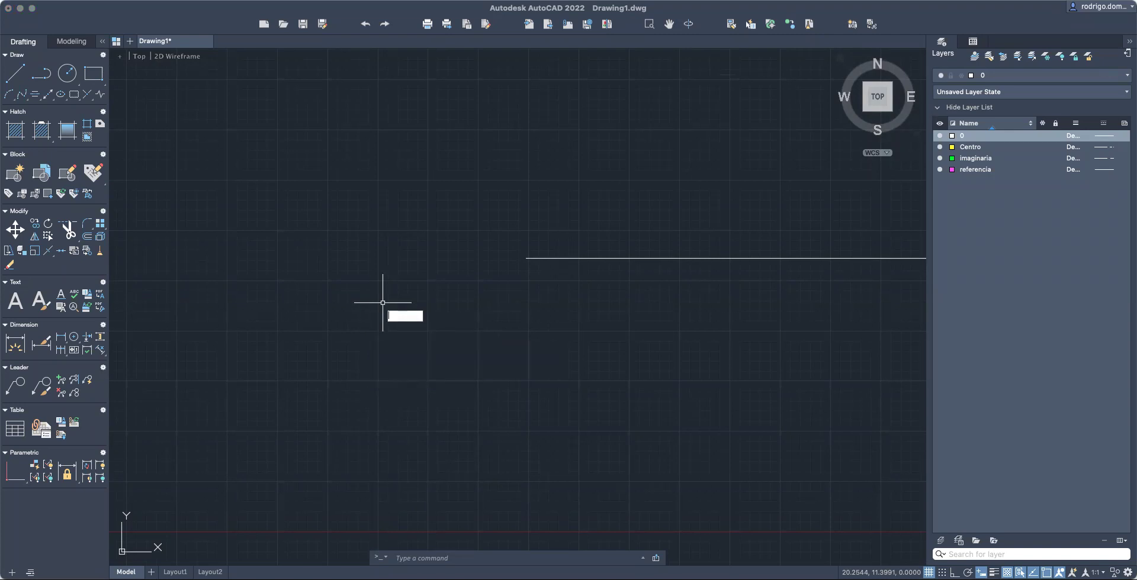
pyautogui.write('z')
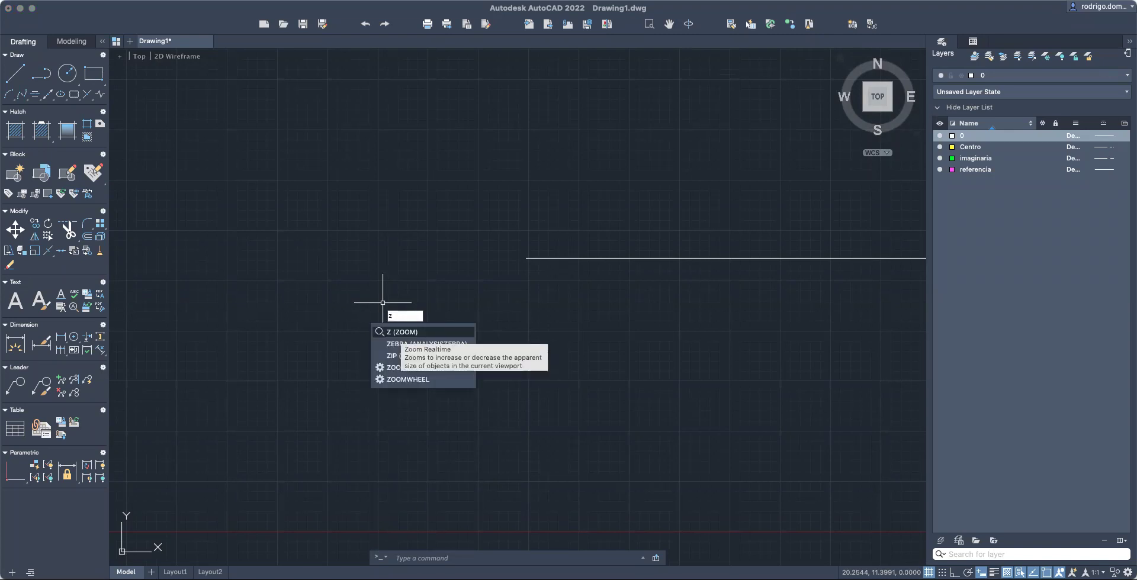
pyautogui.press('Return')
pyautogui.click(470, 401)
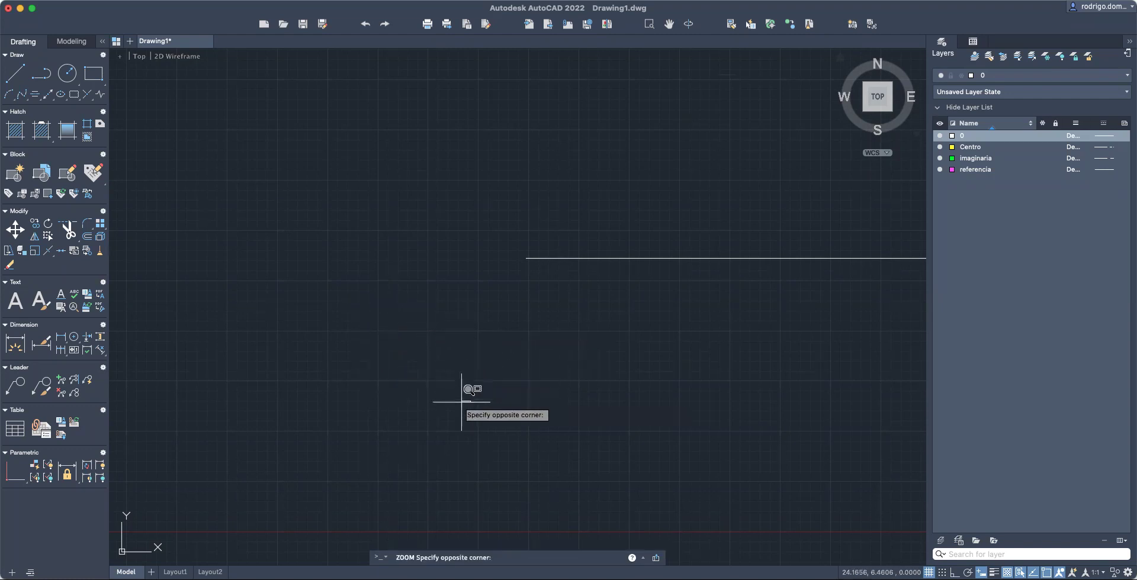
pyautogui.scroll(-1, 461, 401)
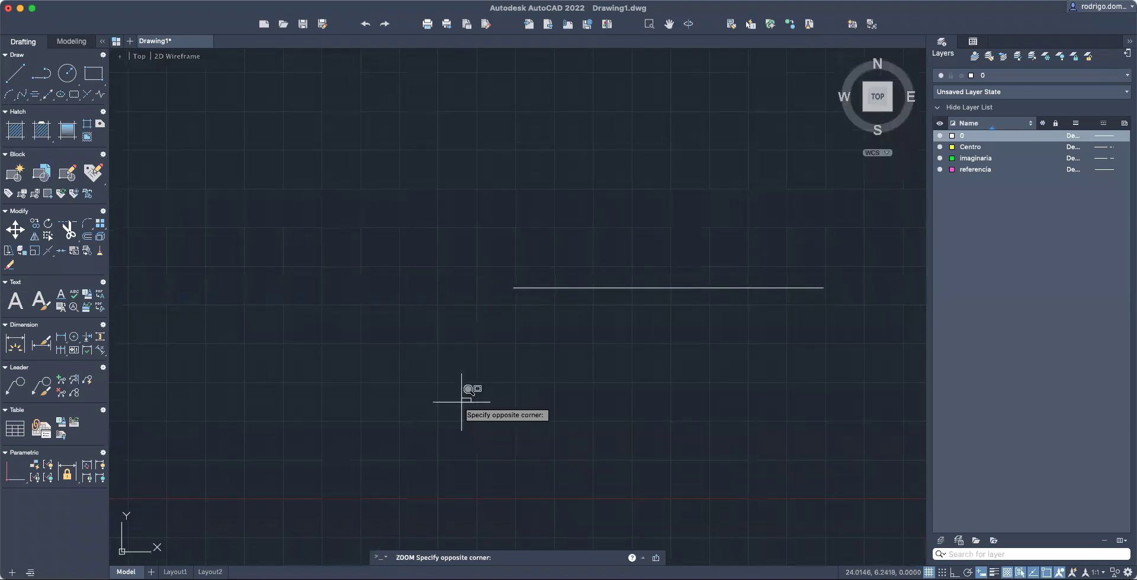
pyautogui.press('Escape')
pyautogui.scroll(-1, 567, 387)
pyautogui.scroll(-1, 567, 387)
pyautogui.scroll(-1, 567, 387)
pyautogui.scroll(-1, 567, 387)
pyautogui.scroll(-1, 568, 387)
pyautogui.scroll(-2, 567, 387)
pyautogui.scroll(-2, 567, 387)
pyautogui.scroll(-1, 567, 387)
pyautogui.scroll(-1, 567, 387)
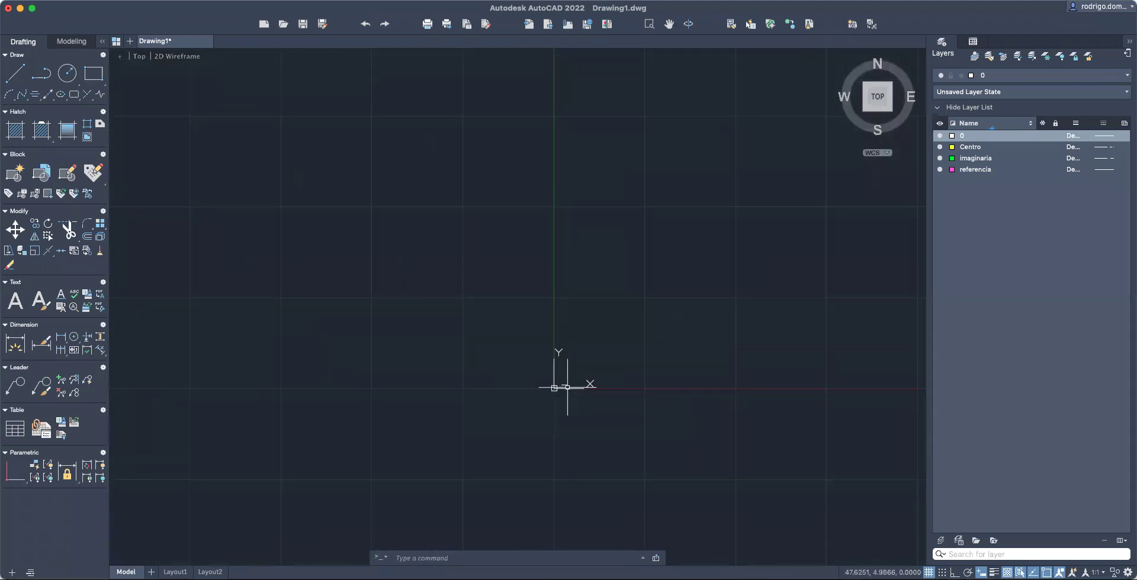
pyautogui.click(402, 559)
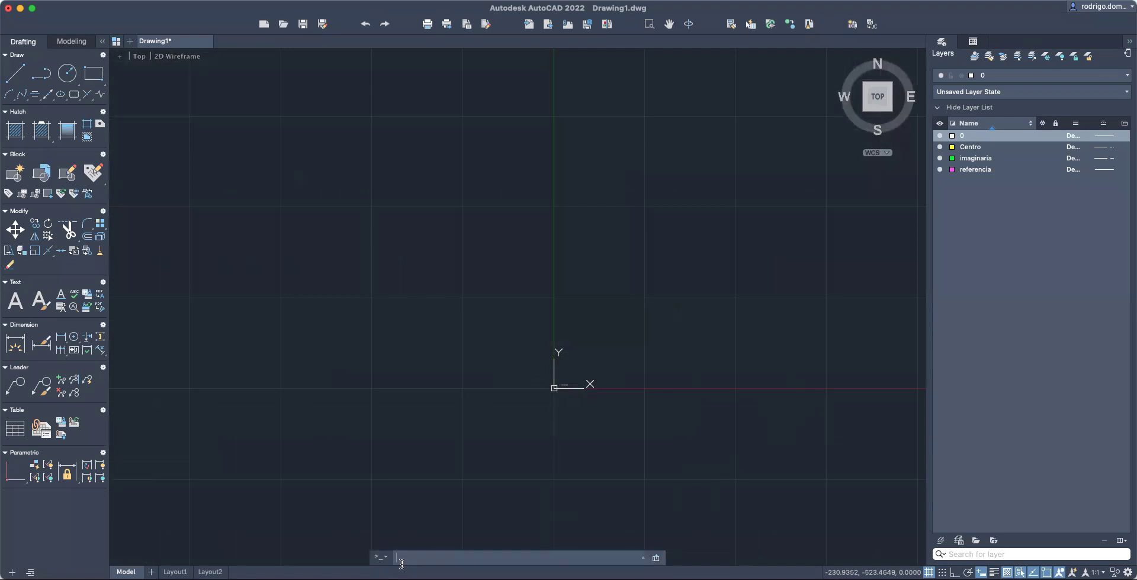
pyautogui.write('z')
pyautogui.press('Return')
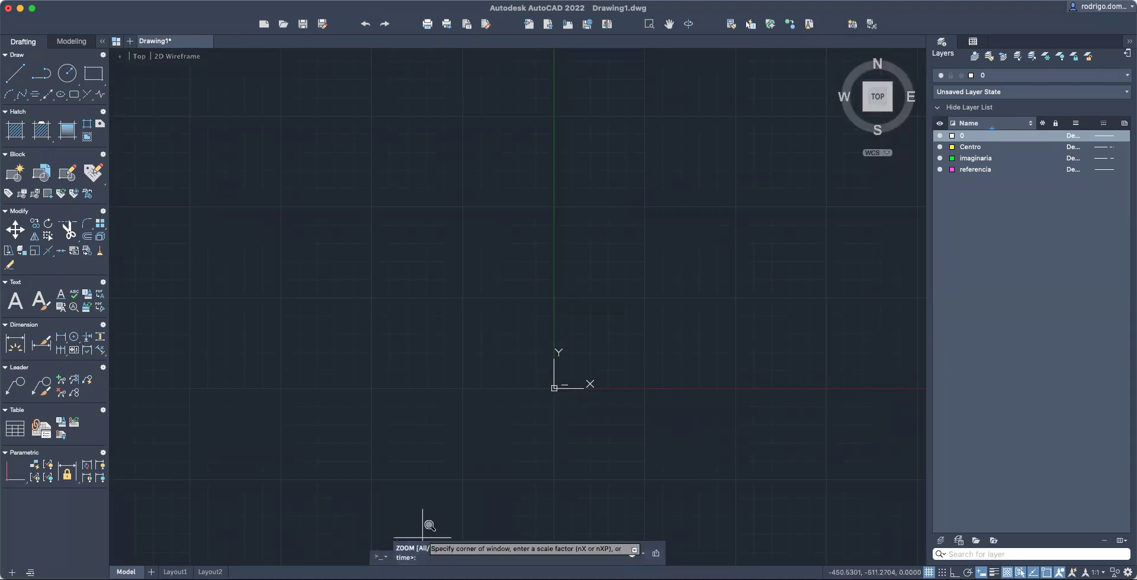
pyautogui.press('Escape')
pyautogui.click(547, 492)
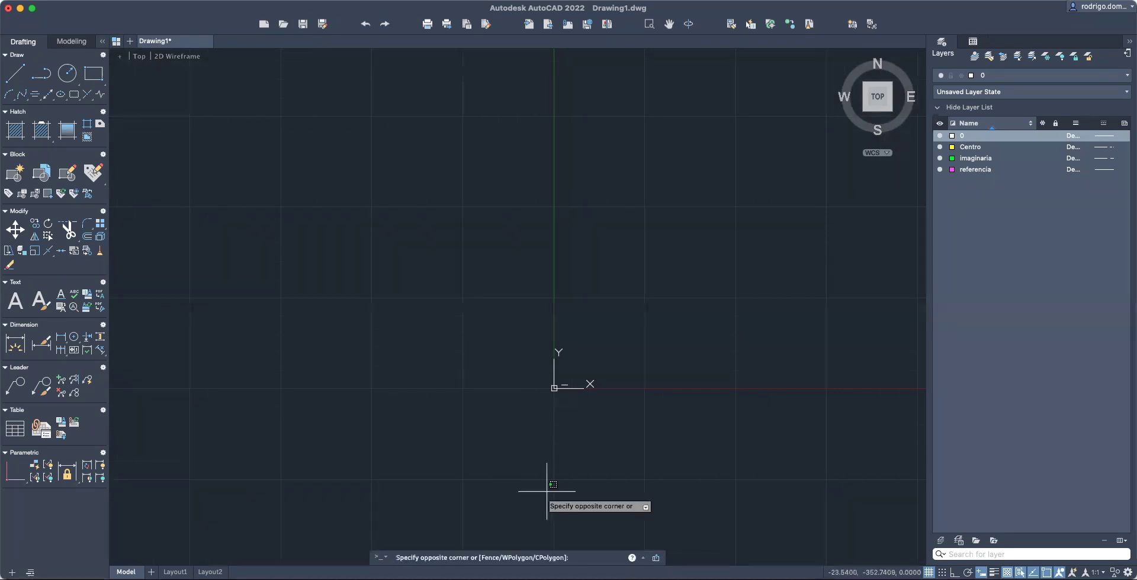
pyautogui.click(592, 536)
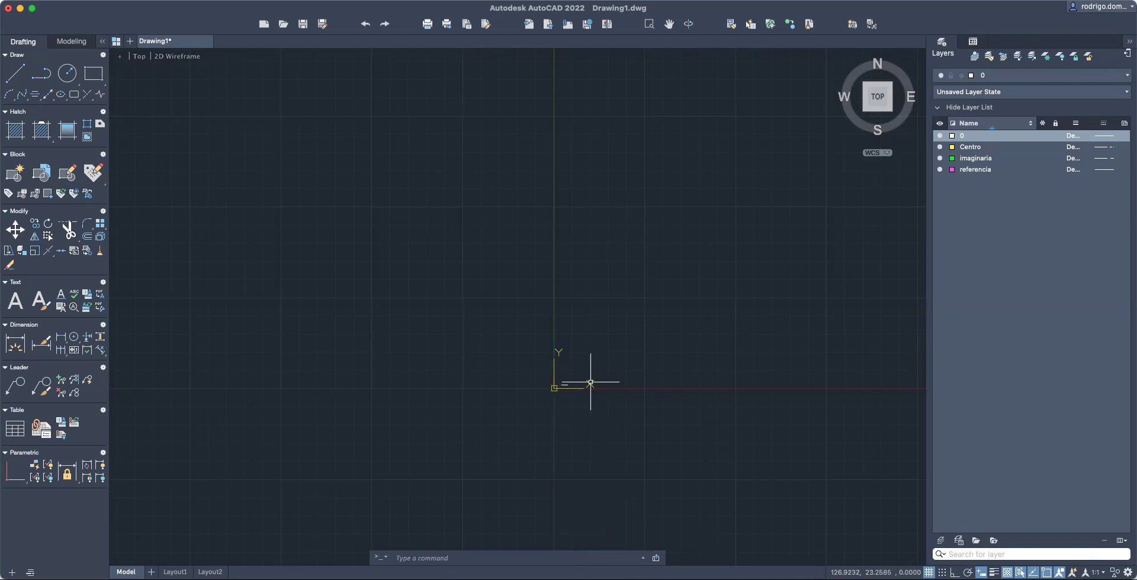
pyautogui.write('z')
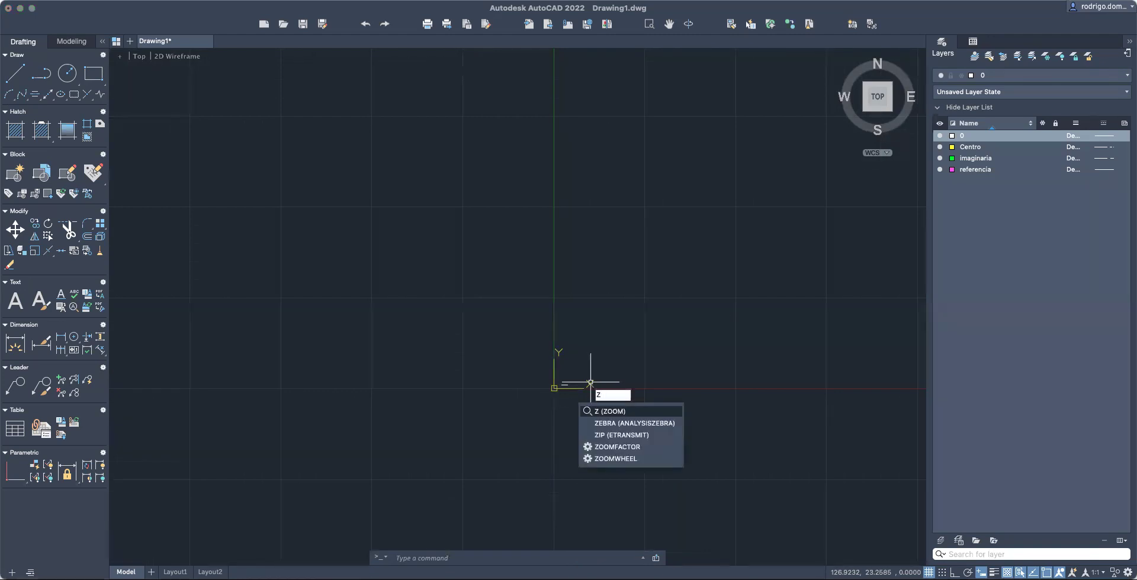
pyautogui.press('Return')
pyautogui.scroll(1, 590, 384)
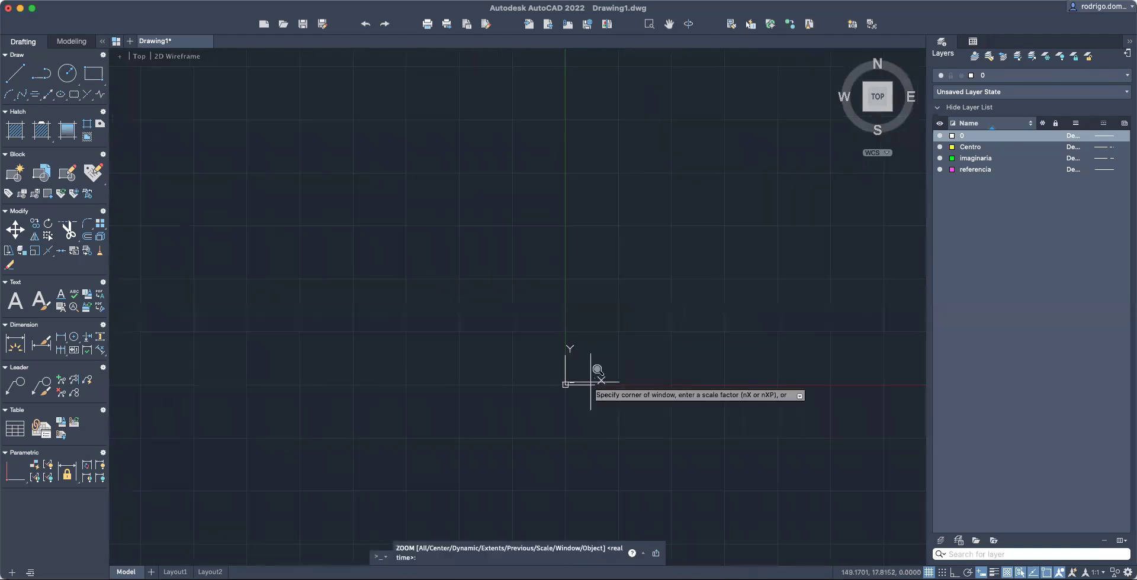
pyautogui.click(590, 421)
pyautogui.press('Escape')
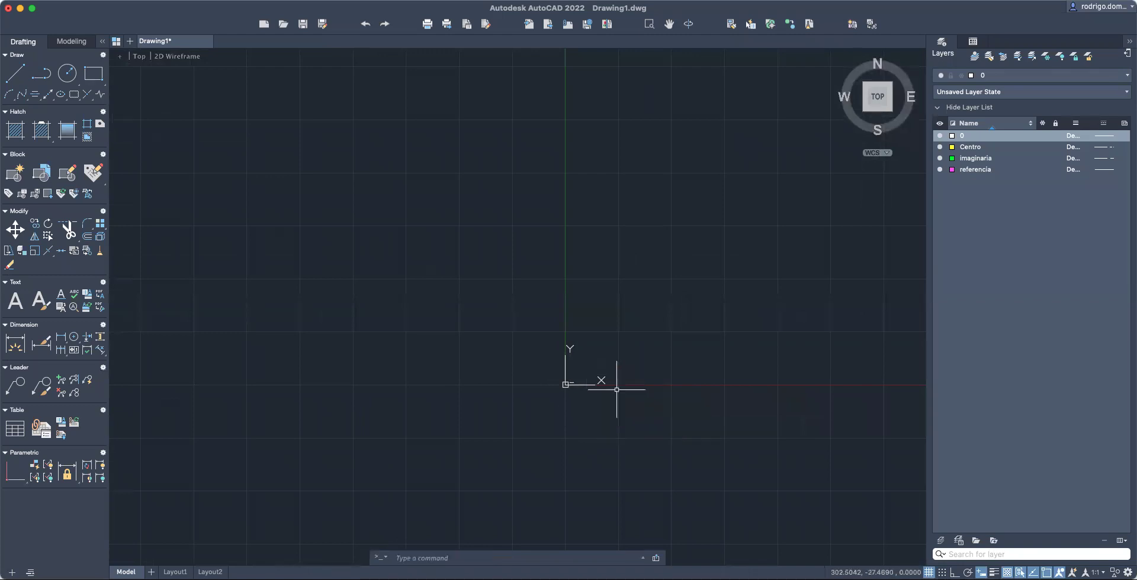
pyautogui.click(452, 562)
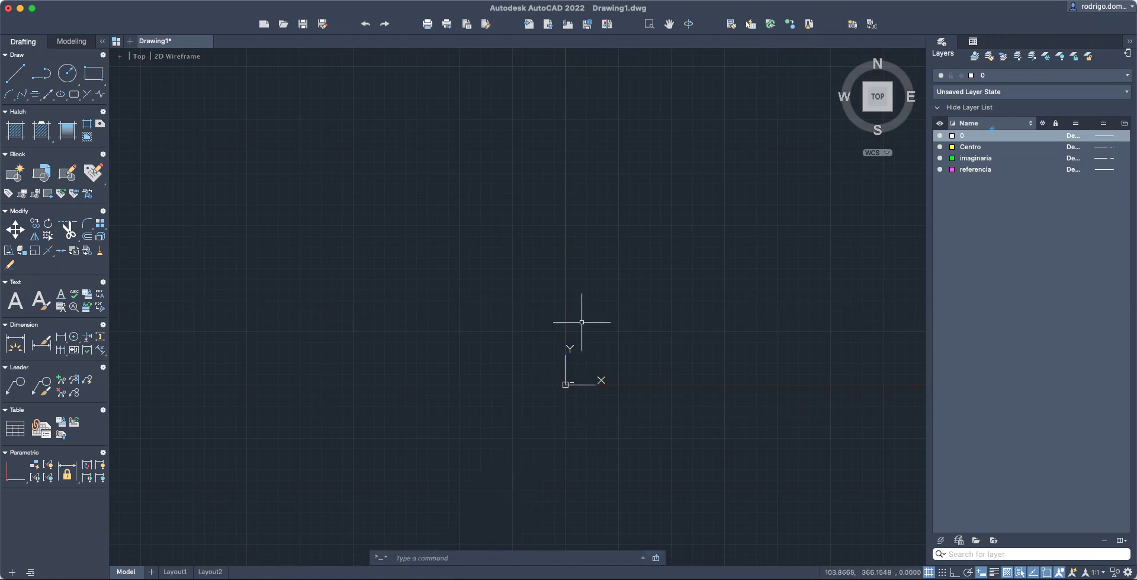
pyautogui.scroll(-1, 622, 298)
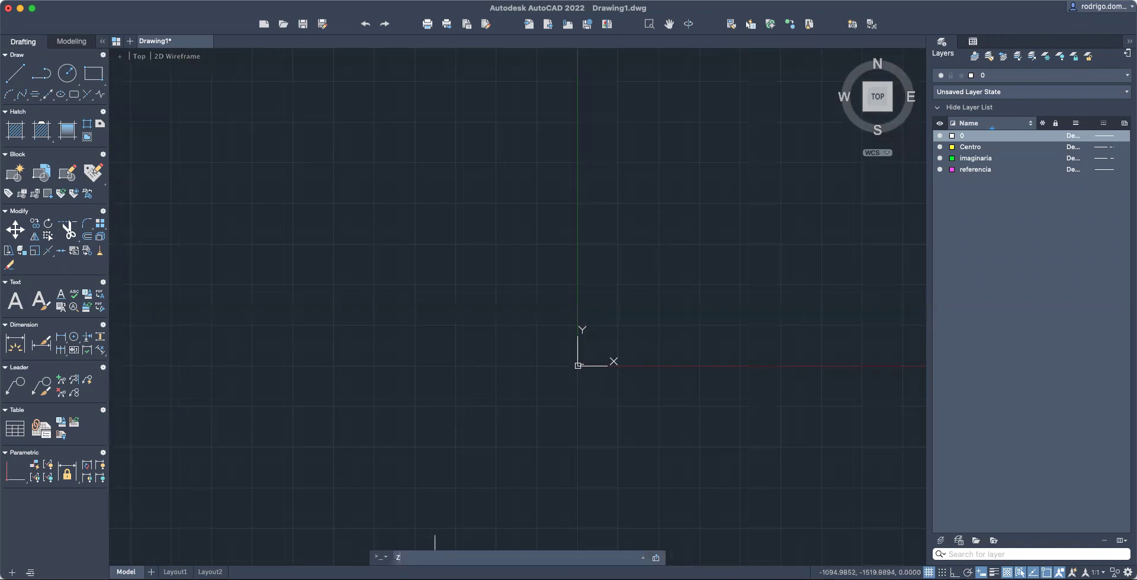
pyautogui.write('Z')
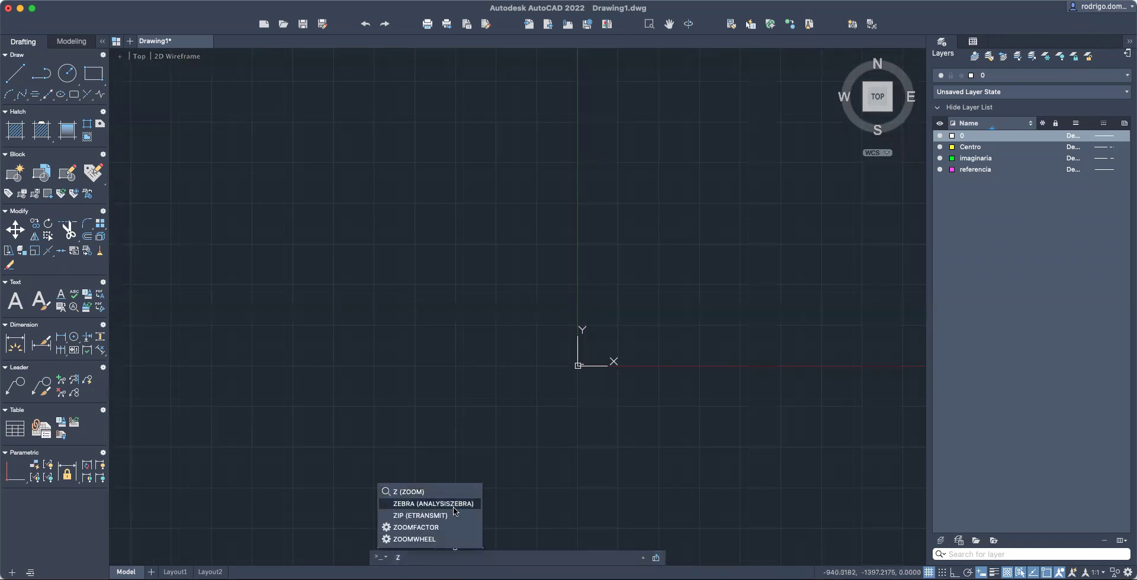
pyautogui.click(452, 511)
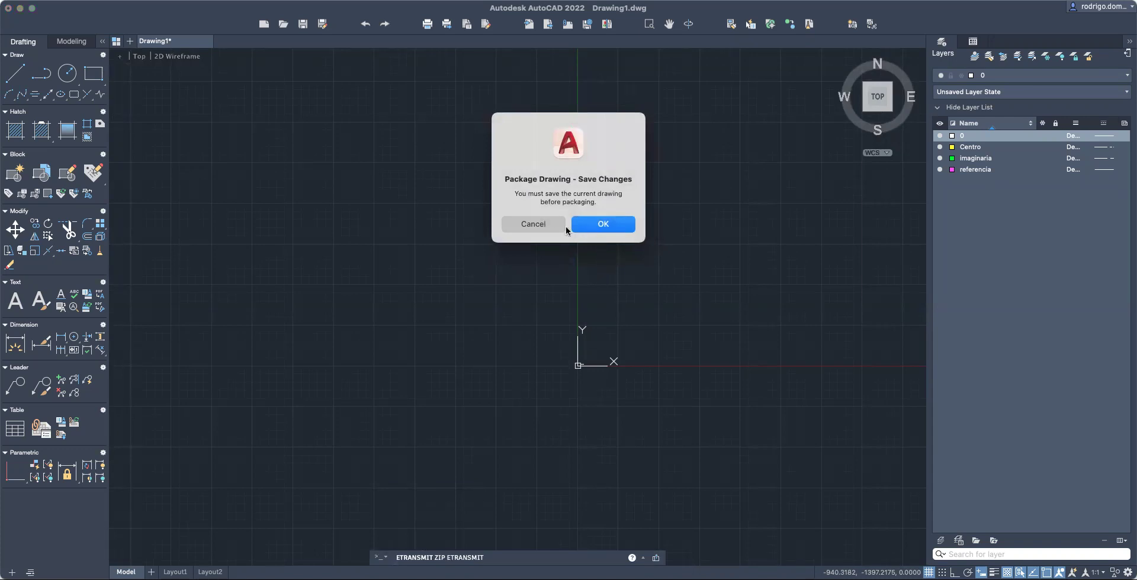
pyautogui.click(587, 224)
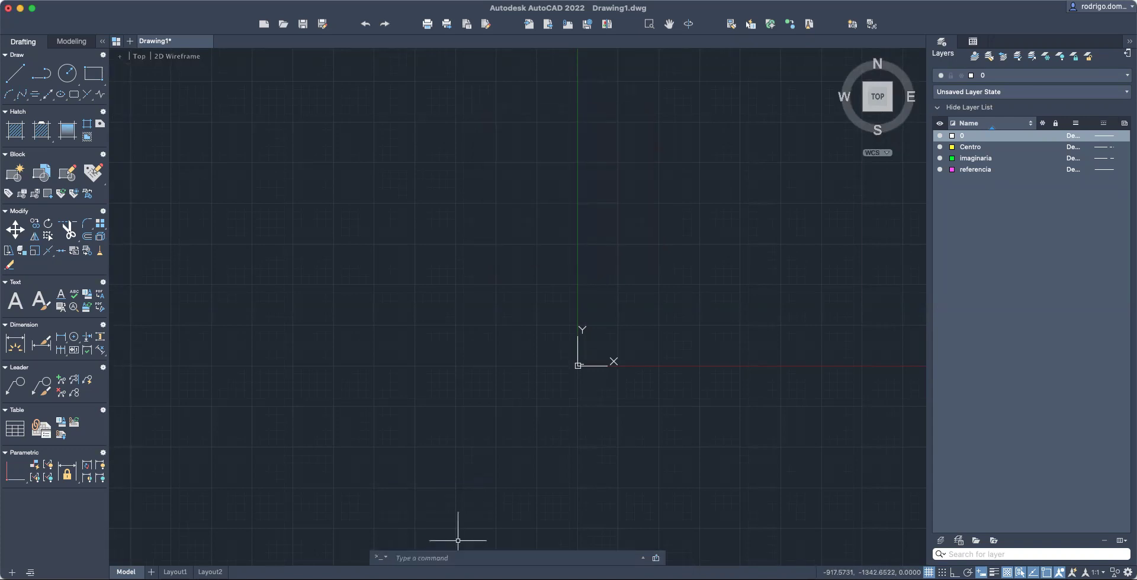
pyautogui.write('Z')
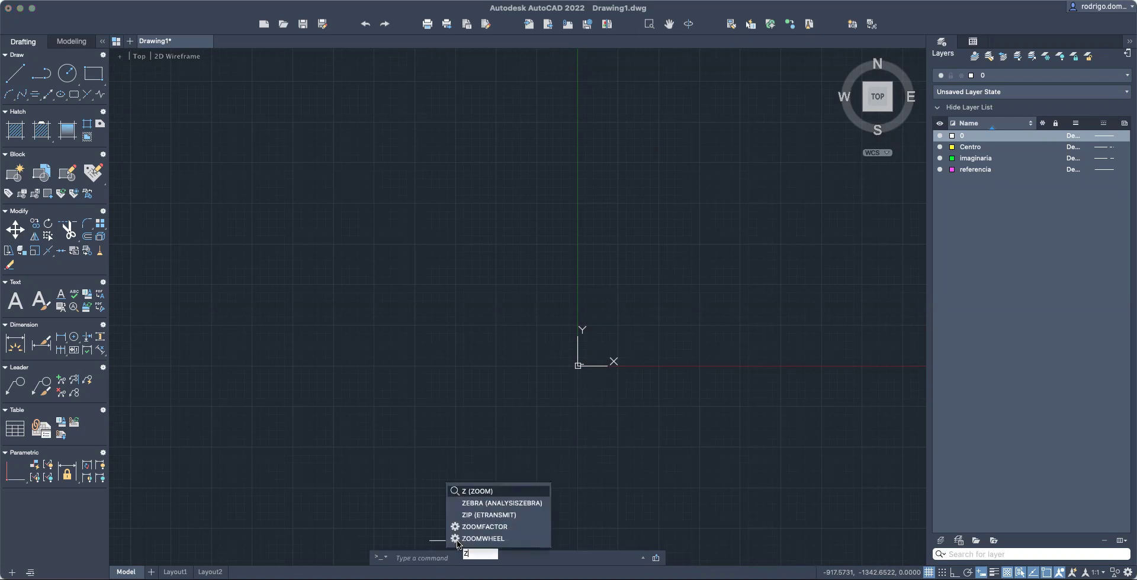
pyautogui.press('Return')
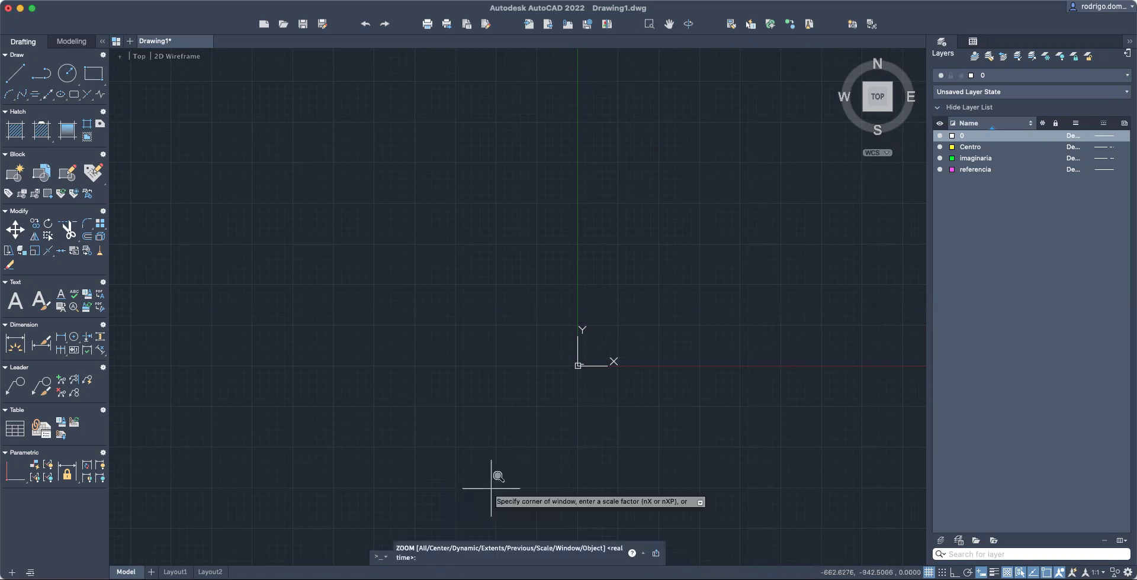
pyautogui.press('Escape')
pyautogui.scroll(-2, 728, 279)
pyautogui.scroll(3, 729, 278)
pyautogui.scroll(3, 728, 278)
pyautogui.scroll(1, 580, 359)
pyautogui.scroll(2, 563, 355)
pyautogui.scroll(2, 539, 408)
pyautogui.scroll(1, 540, 408)
pyautogui.scroll(-1, 537, 406)
pyautogui.scroll(2, 544, 361)
pyautogui.scroll(-1, 542, 382)
pyautogui.scroll(-1, 537, 414)
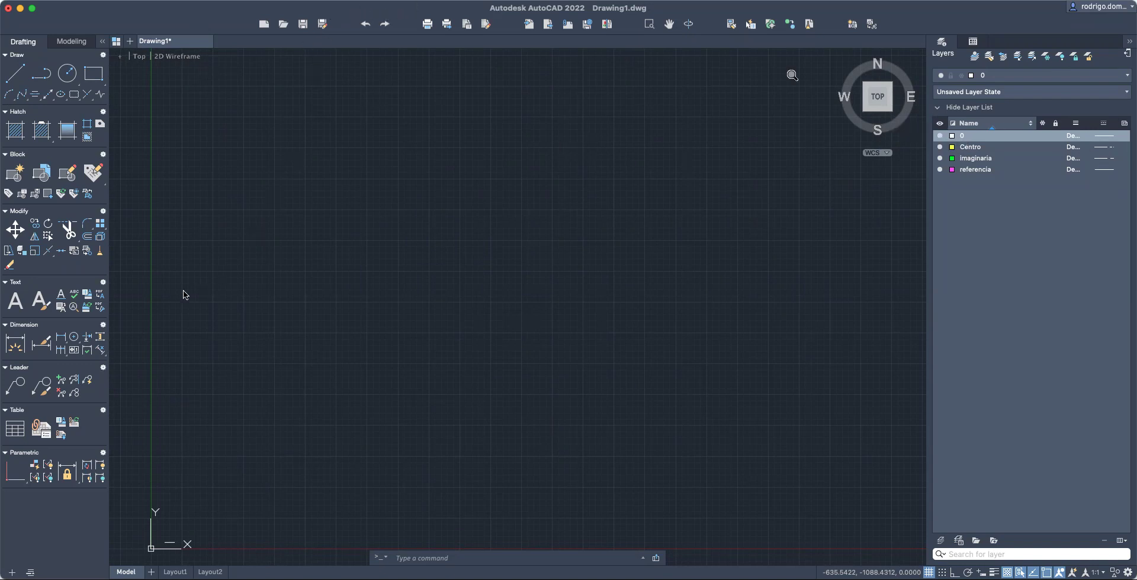
pyautogui.click(366, 24)
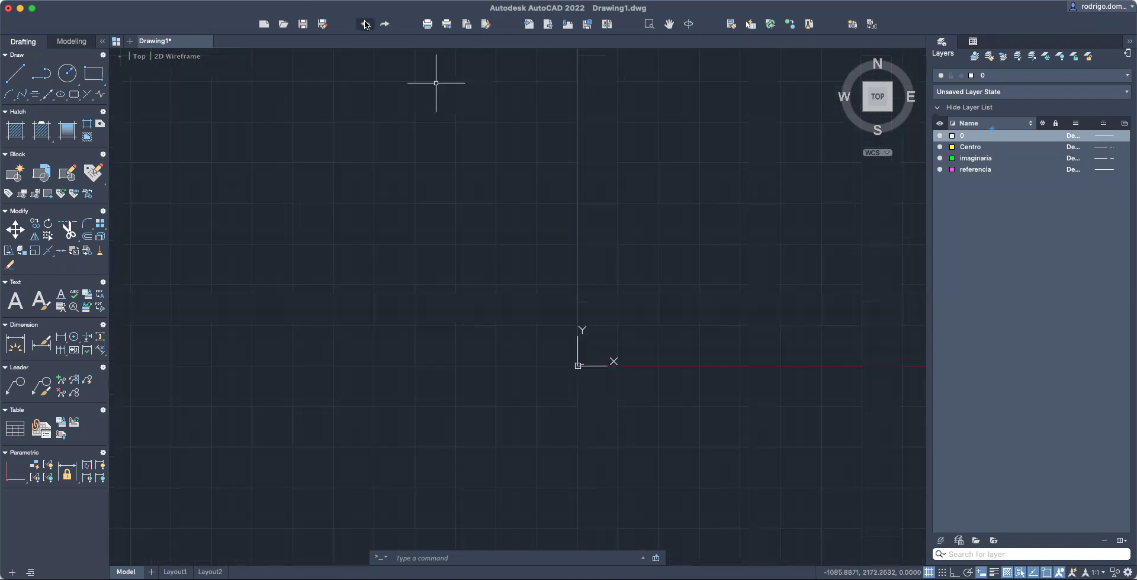
# Undo the last three actions so the horizontal line disappears and the canvas is blank
pyautogui.click(365, 23)
pyautogui.click(366, 24)
pyautogui.click(365, 24)
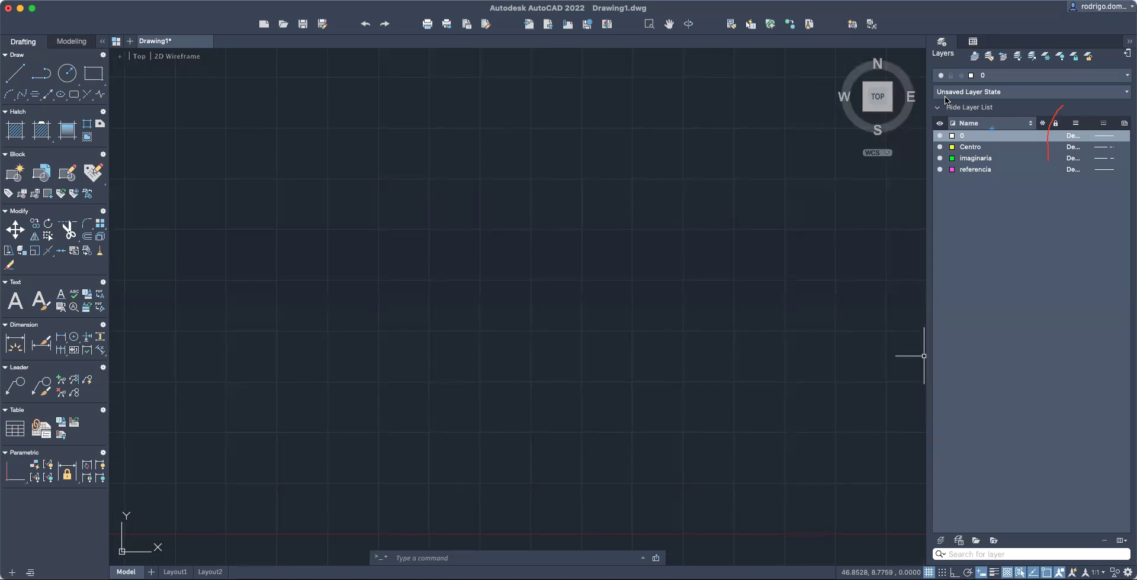
pyautogui.moveTo(876, 96)
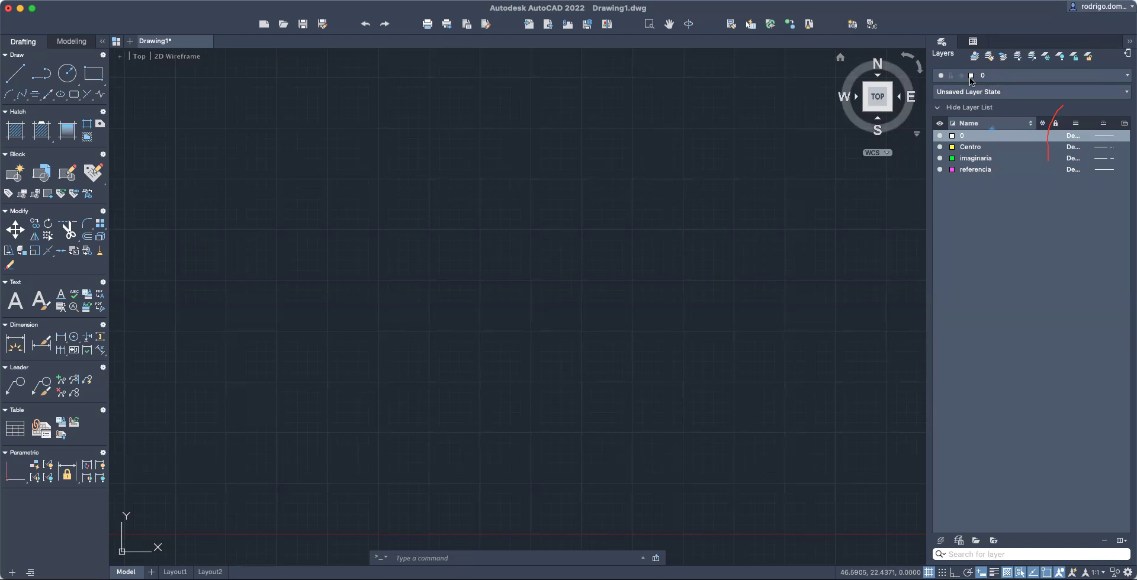
# Make Centro the current layer and draw a yellow dashed line from the upper left toward the centre
pyautogui.click(1127, 79)
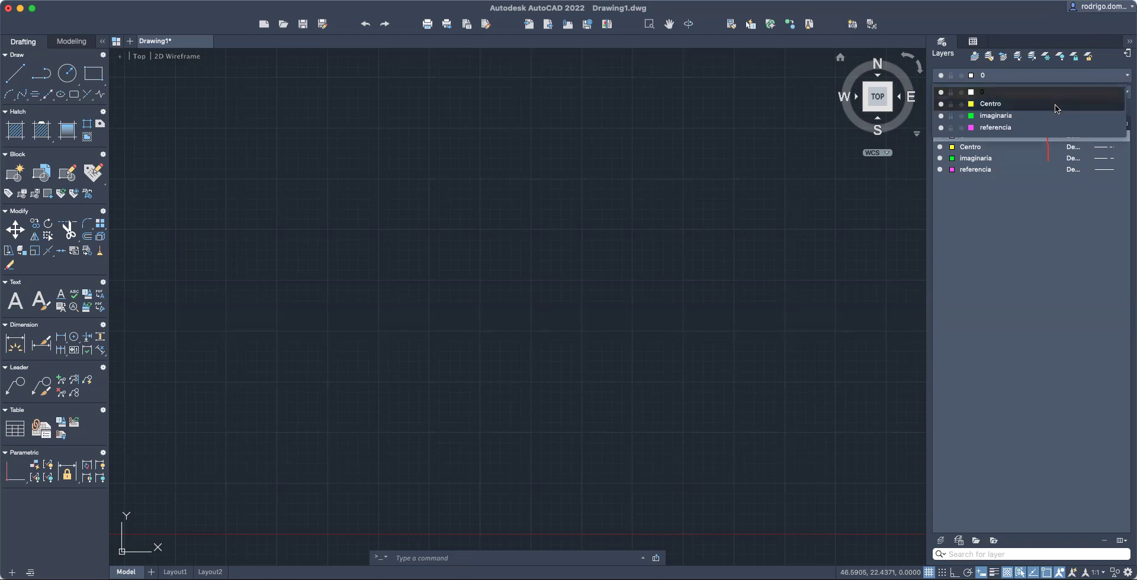
pyautogui.click(989, 105)
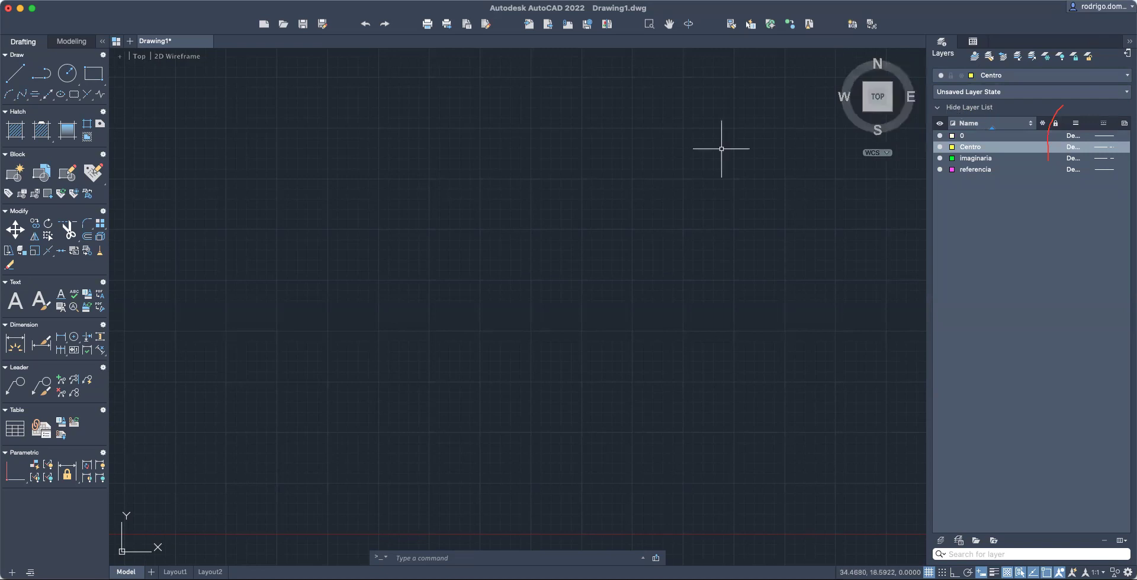
pyautogui.click(13, 76)
pyautogui.click(227, 144)
pyautogui.click(618, 247)
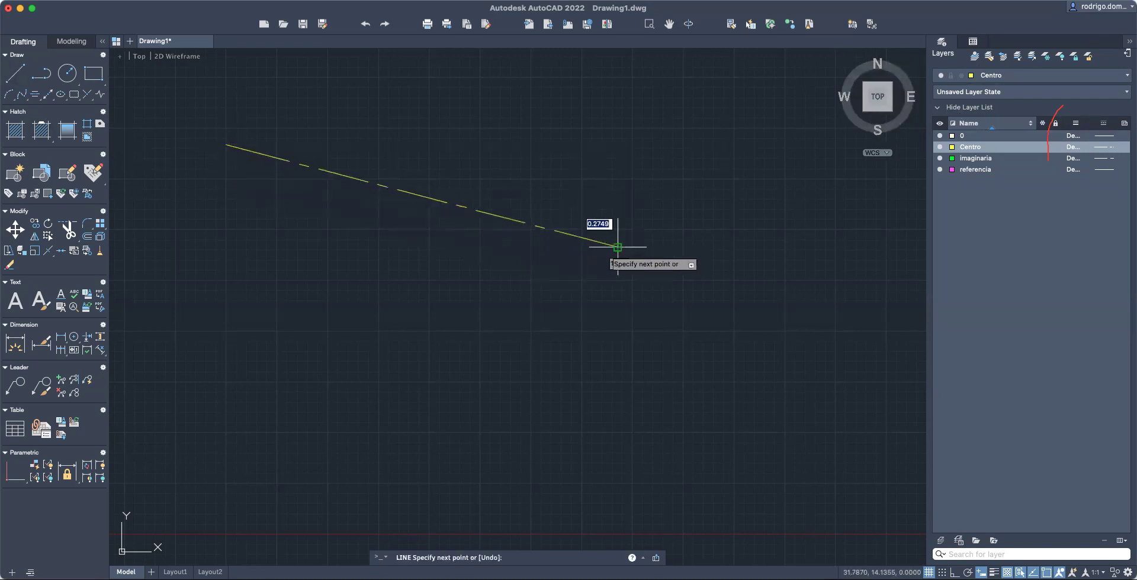
pyautogui.rightClick(238, 382)
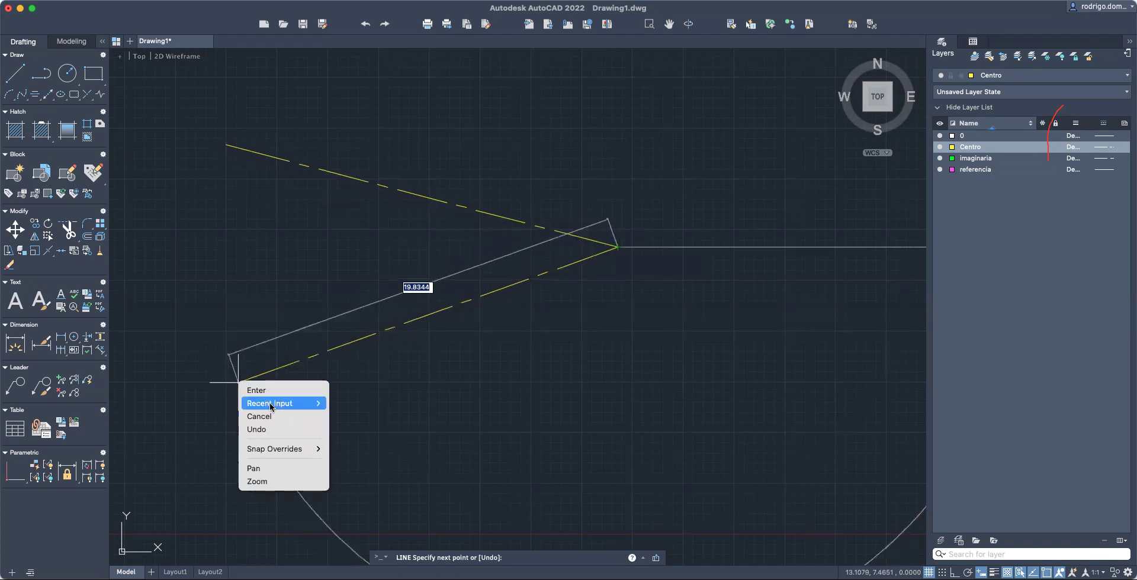
pyautogui.click(259, 416)
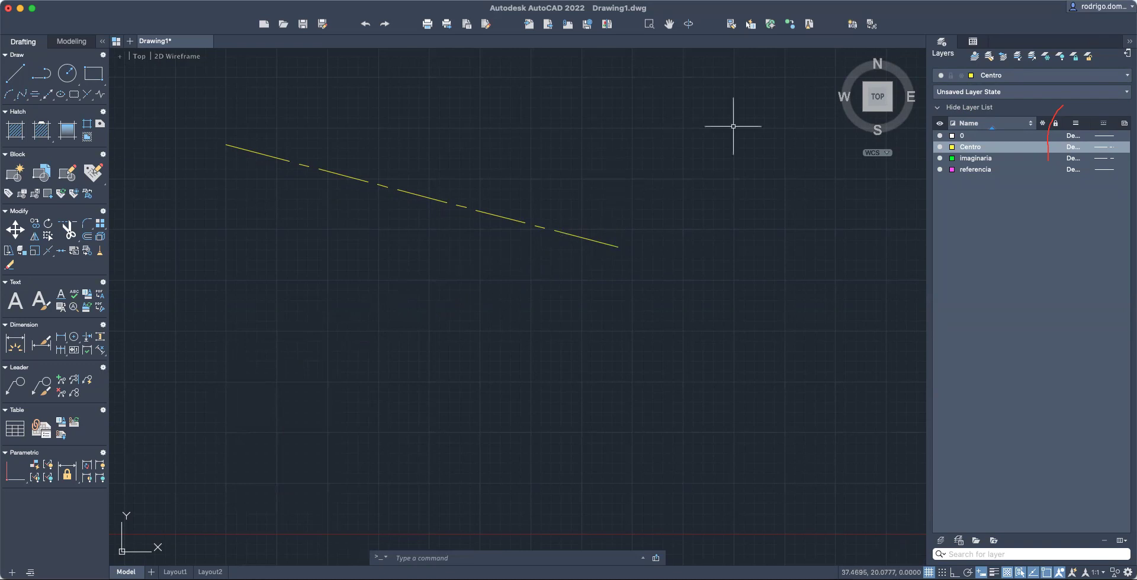
# Make referencia the current layer, abandoning an accidentally started circle
pyautogui.click(997, 160)
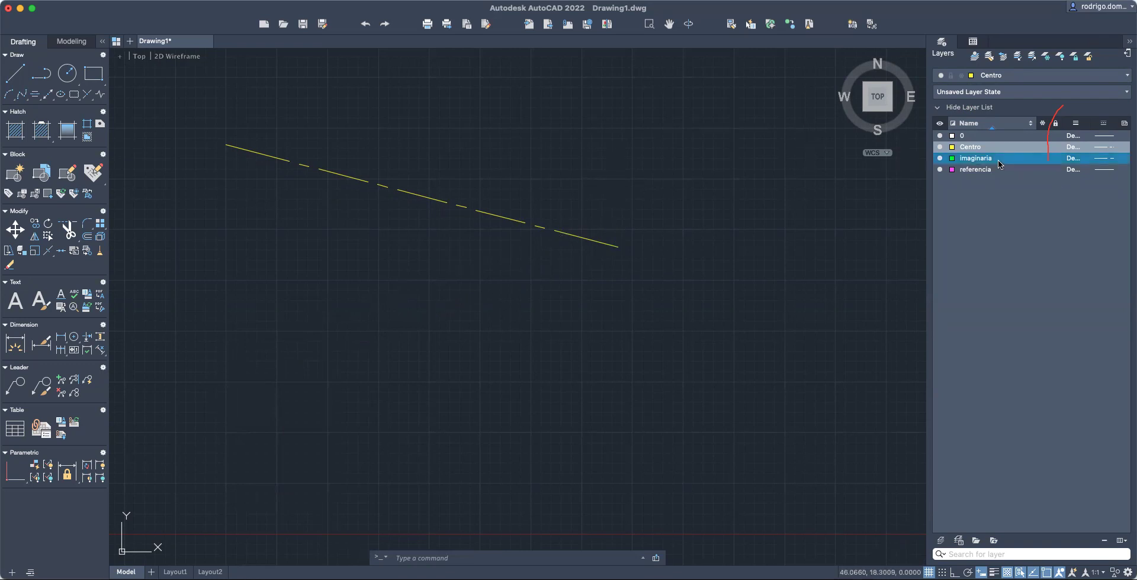
pyautogui.click(1019, 76)
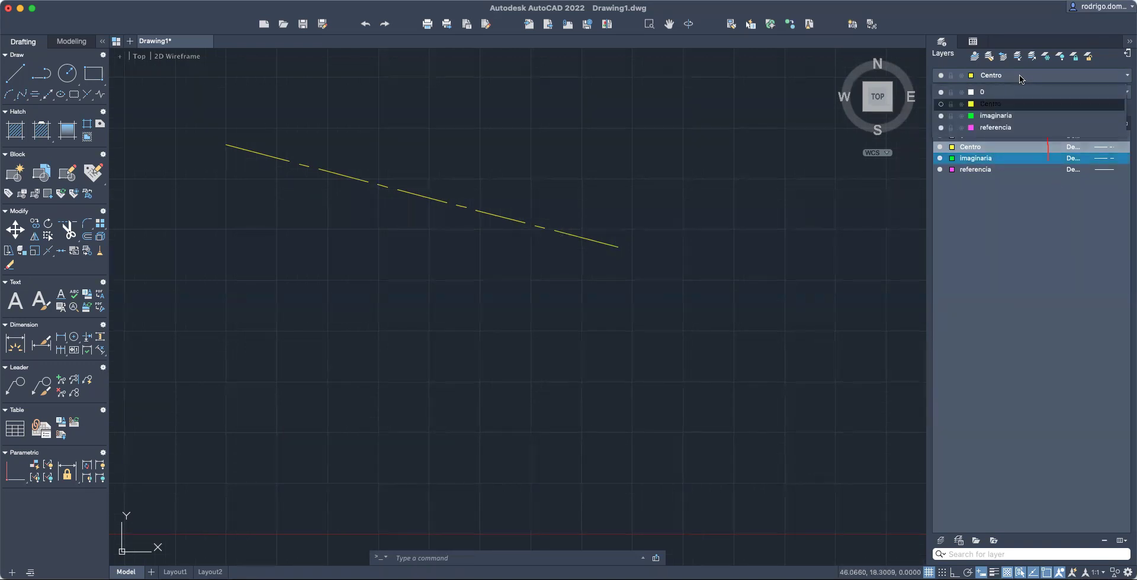
pyautogui.click(984, 128)
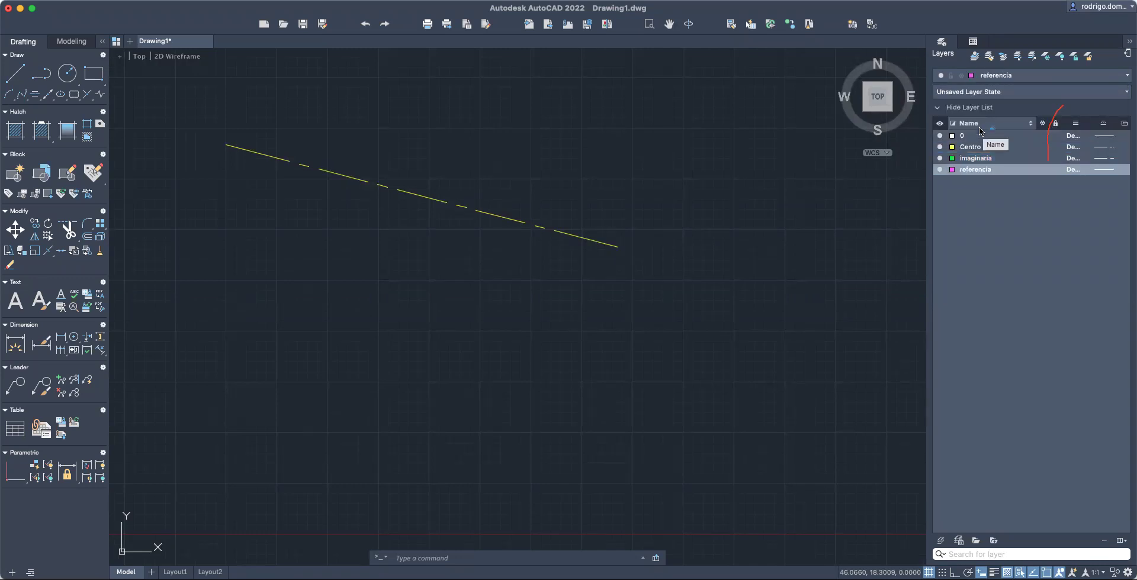
pyautogui.click(67, 73)
pyautogui.press('Escape')
# Draw a nearly level magenta line rightward from the dashed line's upper-left endpoint
pyautogui.write('l')
pyautogui.press('Return')
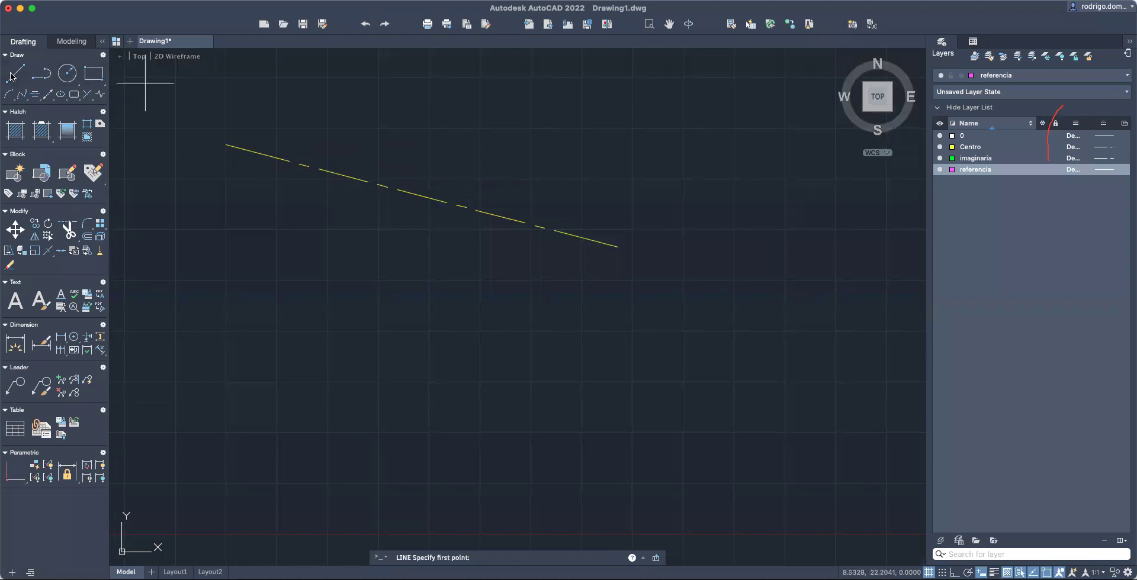
pyautogui.click(225, 145)
pyautogui.click(604, 151)
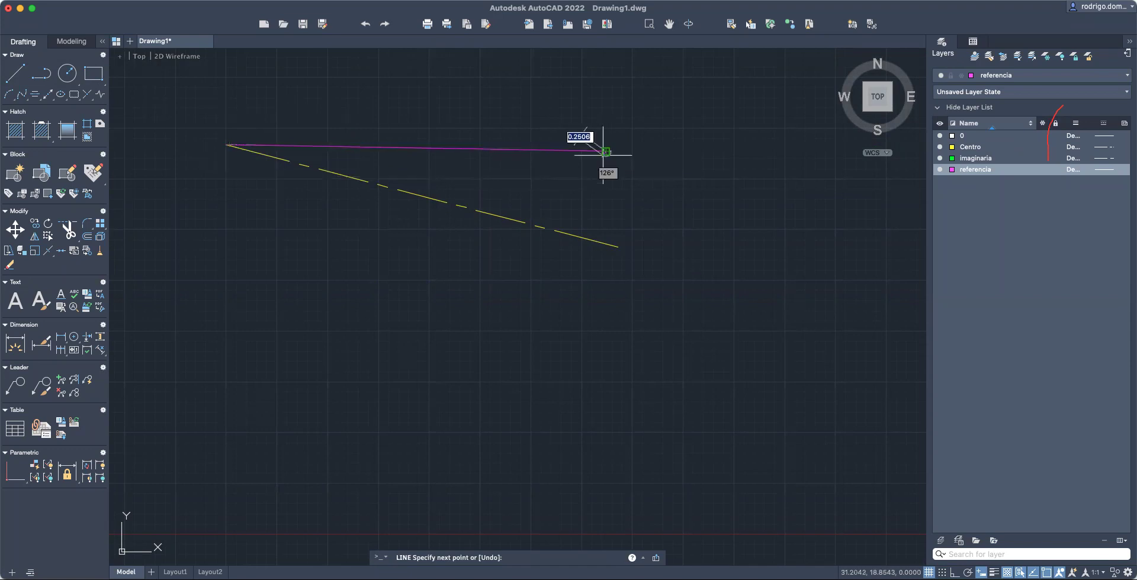
pyautogui.rightClick(614, 198)
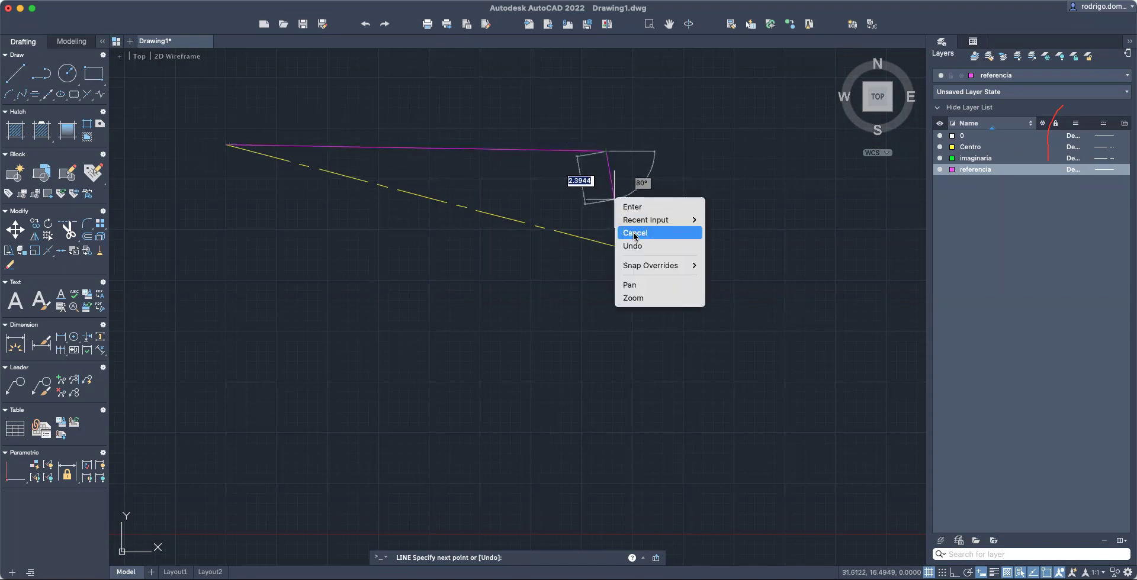
pyautogui.click(636, 232)
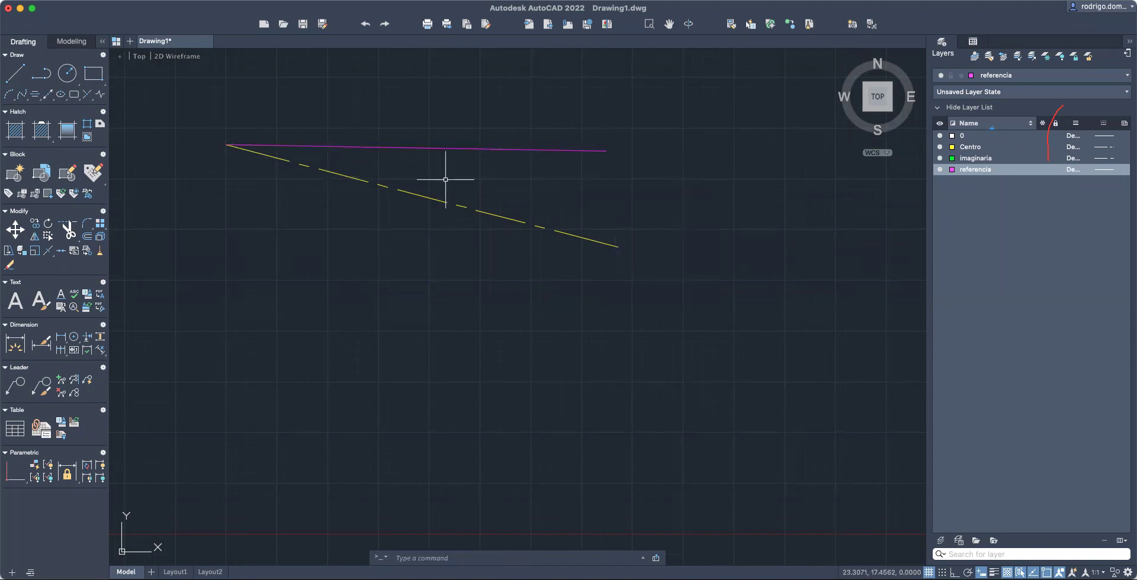
# Make imaginaria current and draw a horizontal green line across the lower canvas
pyautogui.click(1126, 76)
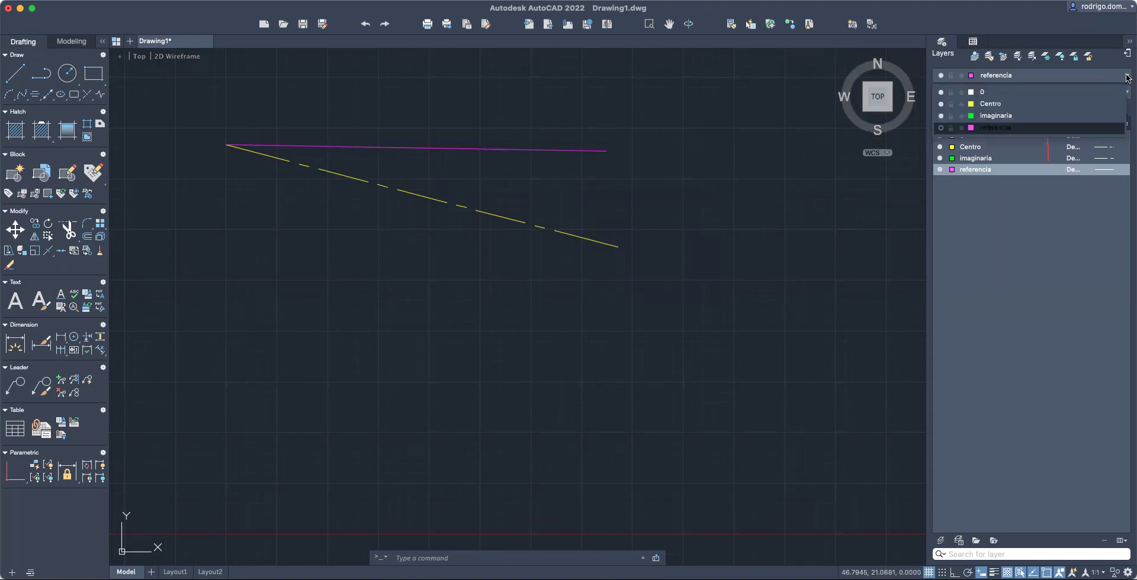
pyautogui.click(1021, 115)
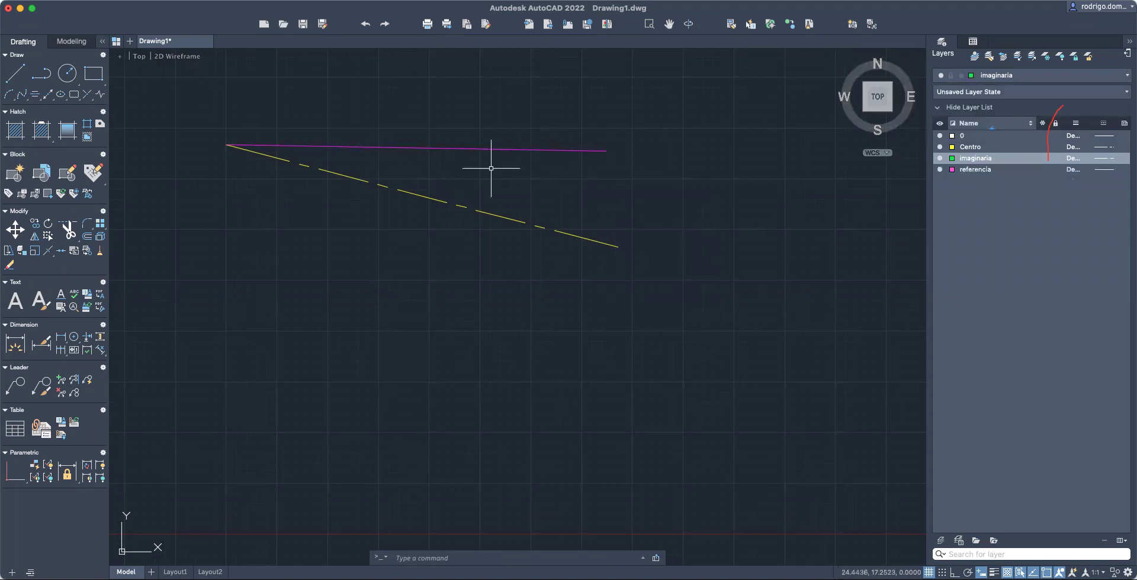
pyautogui.click(15, 73)
pyautogui.click(239, 403)
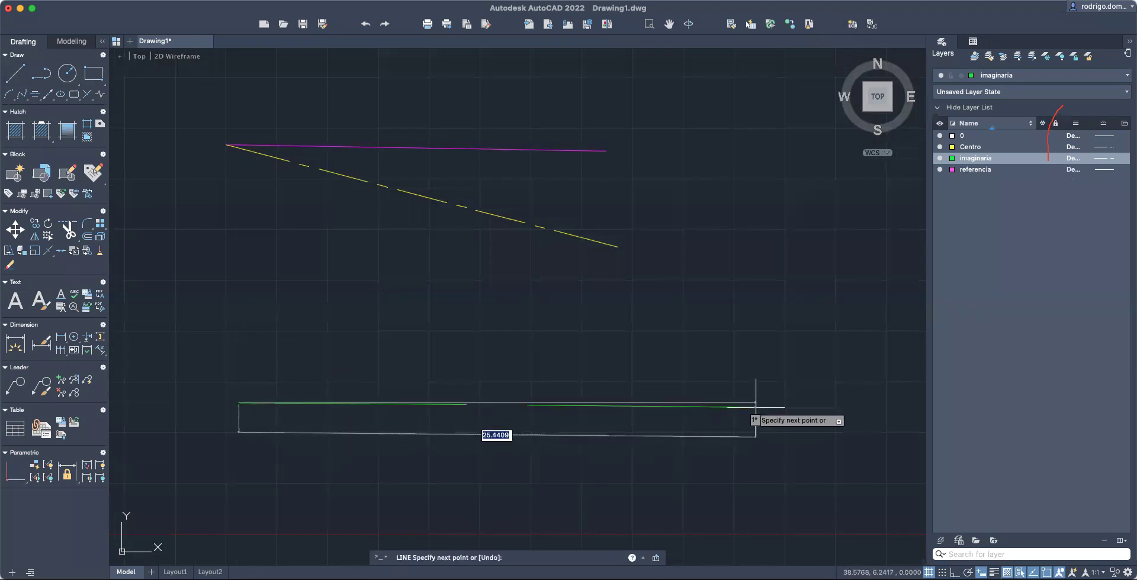
pyautogui.click(758, 403)
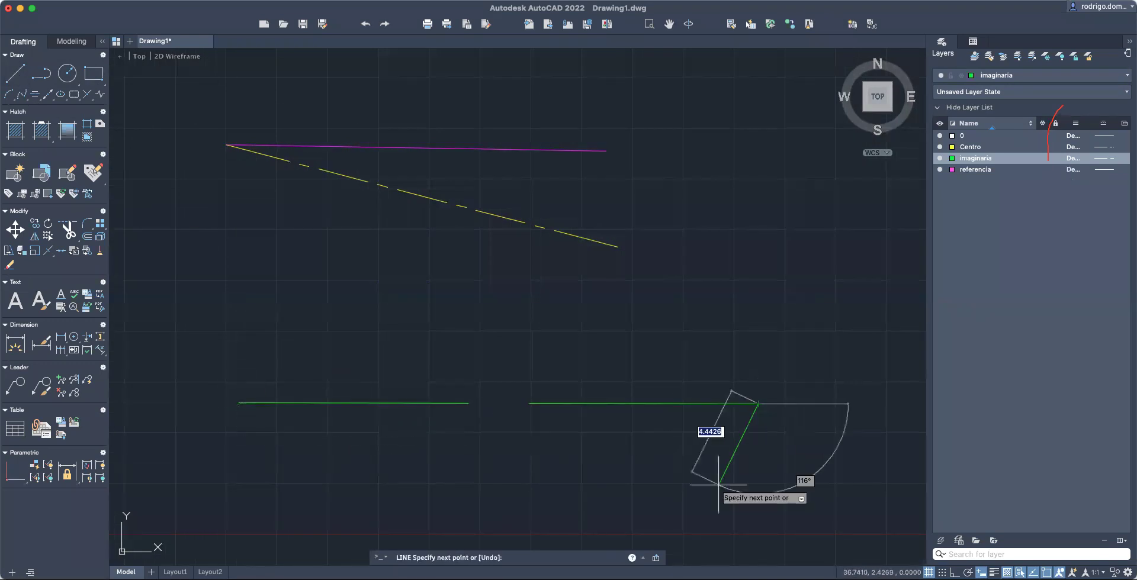
pyautogui.rightClick(675, 459)
pyautogui.click(711, 500)
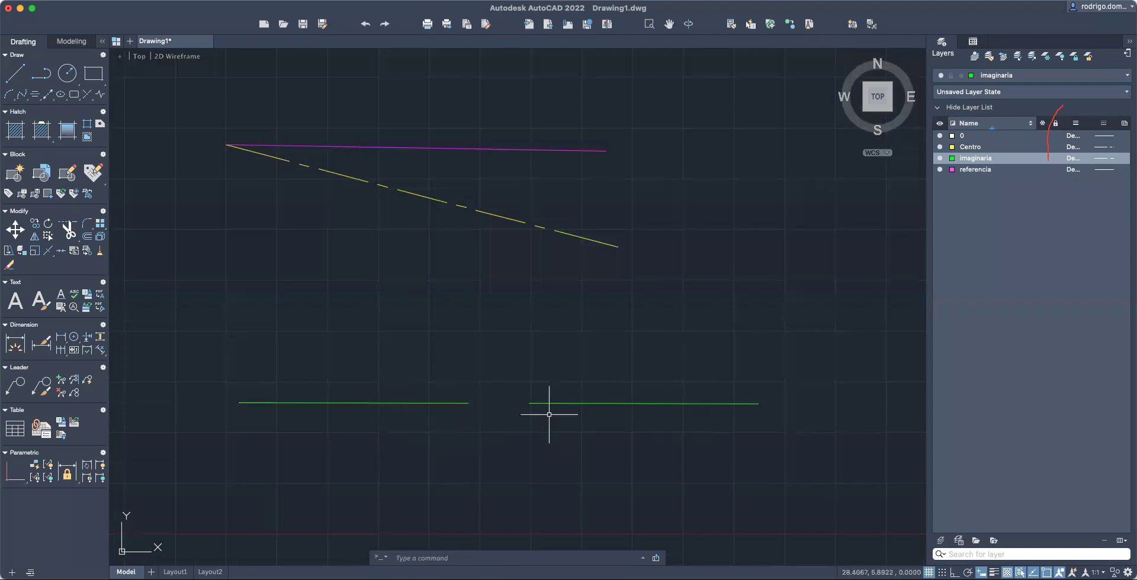
# Stretch the green line's right end so it becomes about 47.78 units long
pyautogui.scroll(1, 549, 415)
pyautogui.scroll(2, 549, 415)
pyautogui.scroll(-3, 548, 408)
pyautogui.scroll(-2, 548, 408)
pyautogui.scroll(-2, 549, 415)
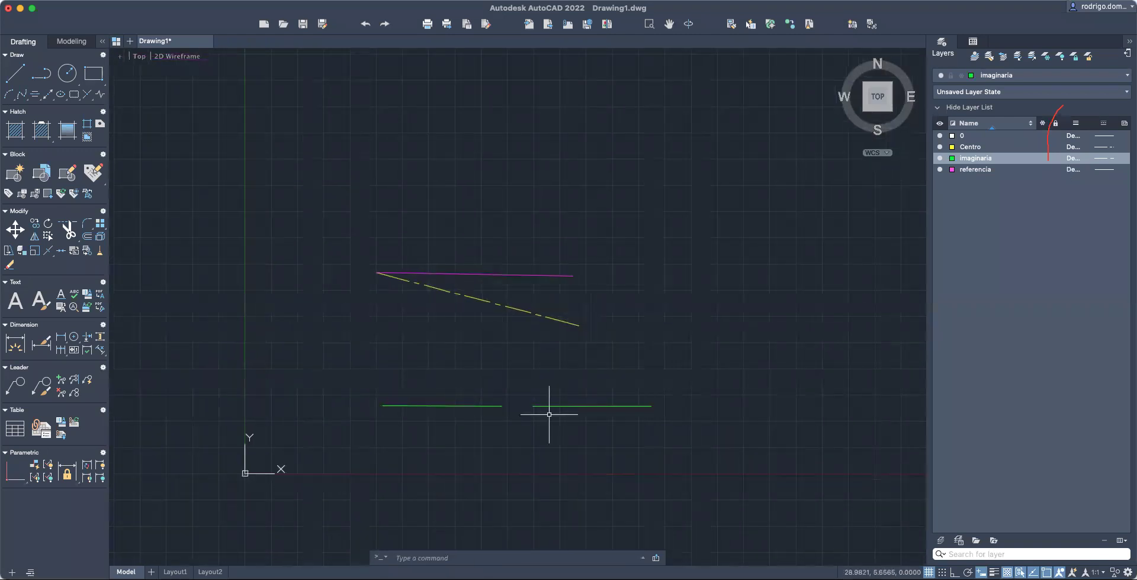
pyautogui.click(563, 405)
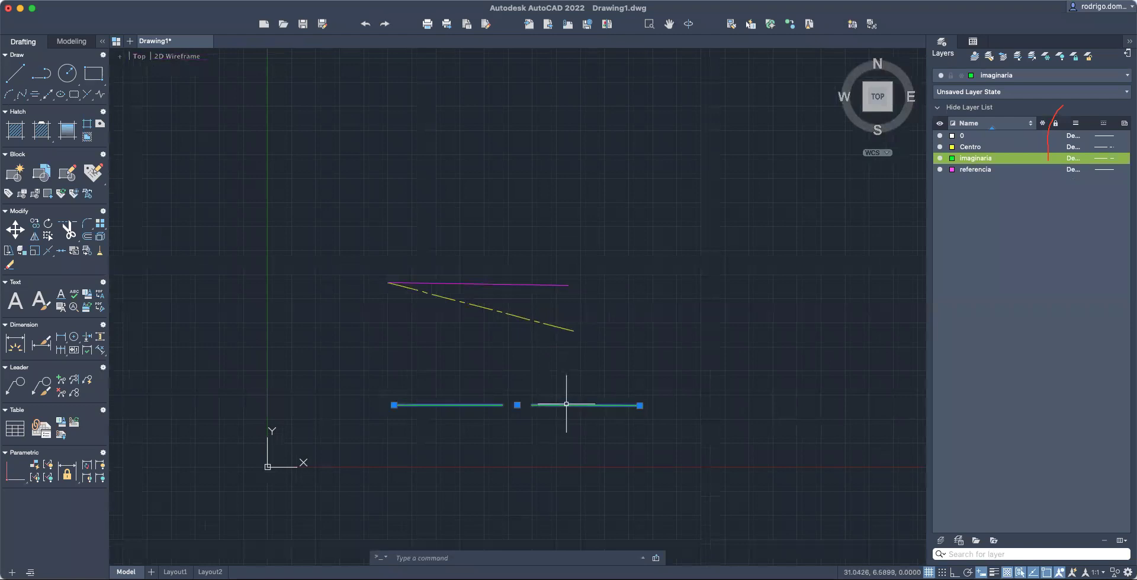
pyautogui.click(639, 406)
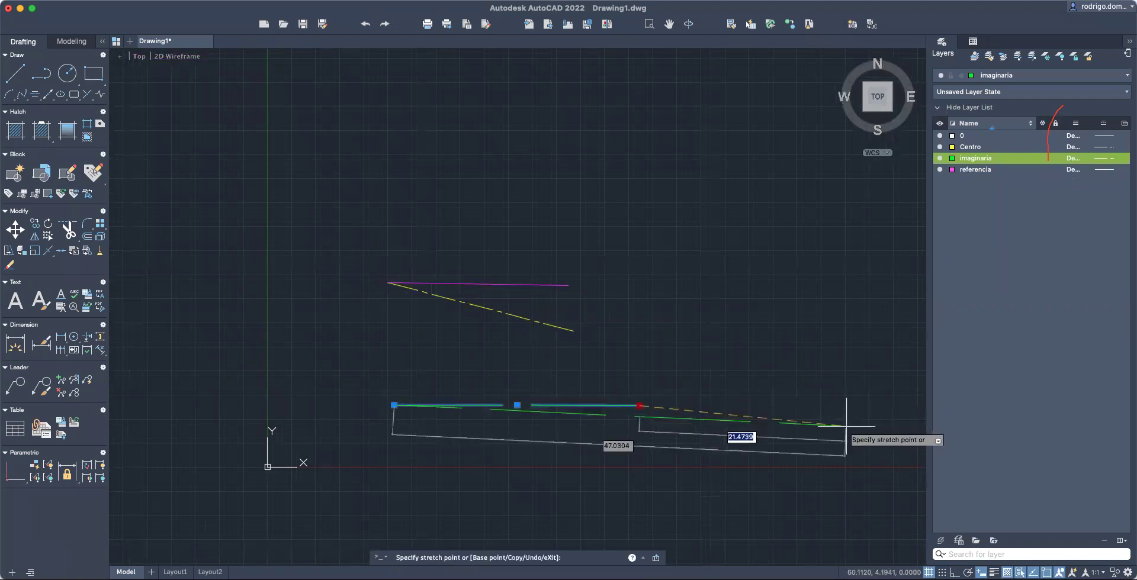
pyautogui.click(854, 401)
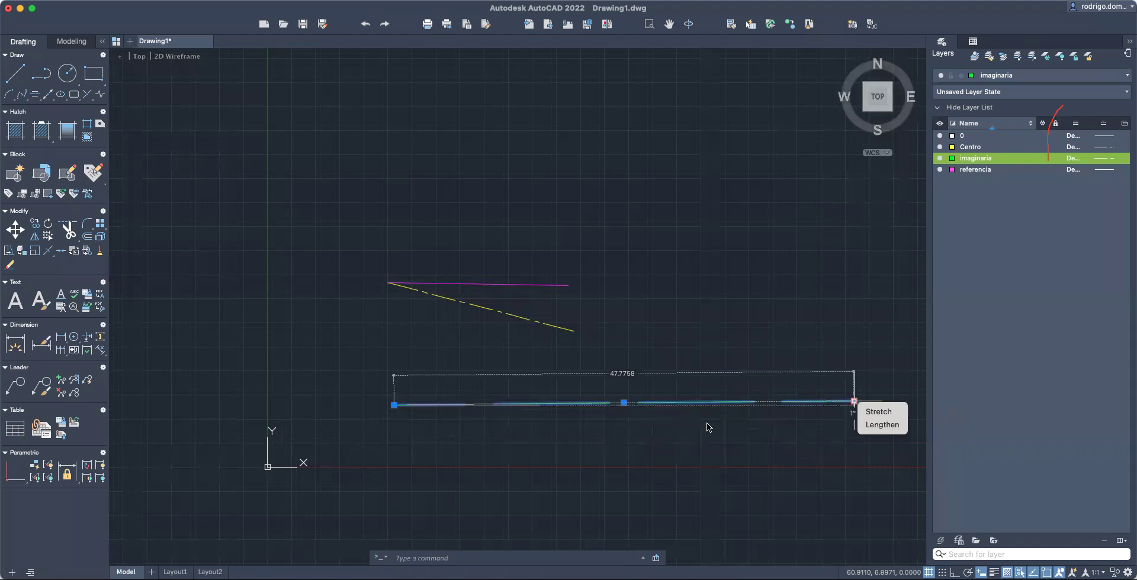
pyautogui.click(547, 425)
# Select the extended line and set the annotation scale to 4:1
pyautogui.click(690, 386)
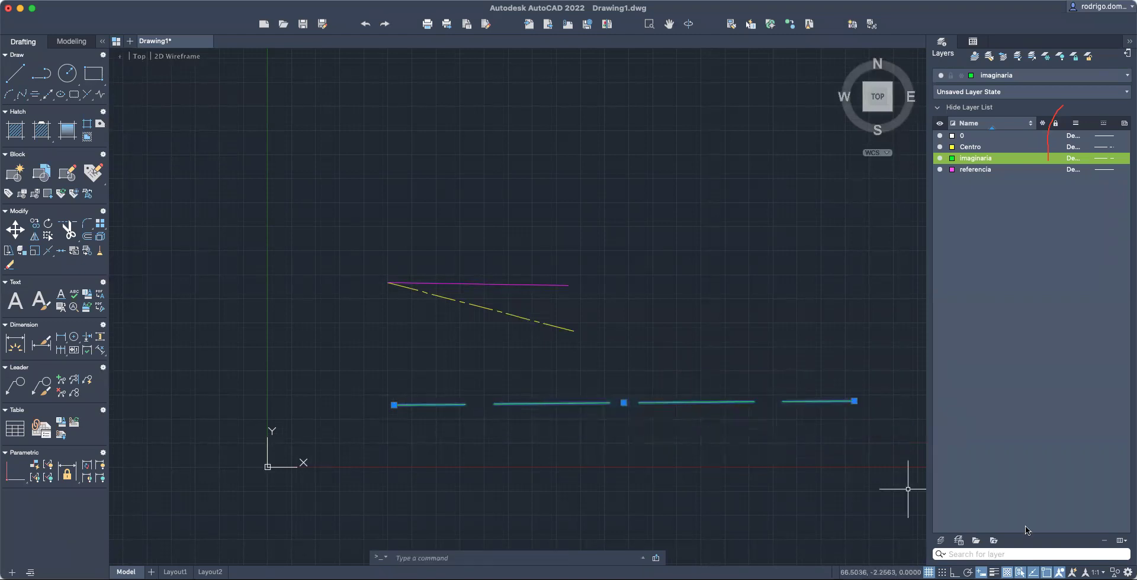
pyautogui.click(1095, 572)
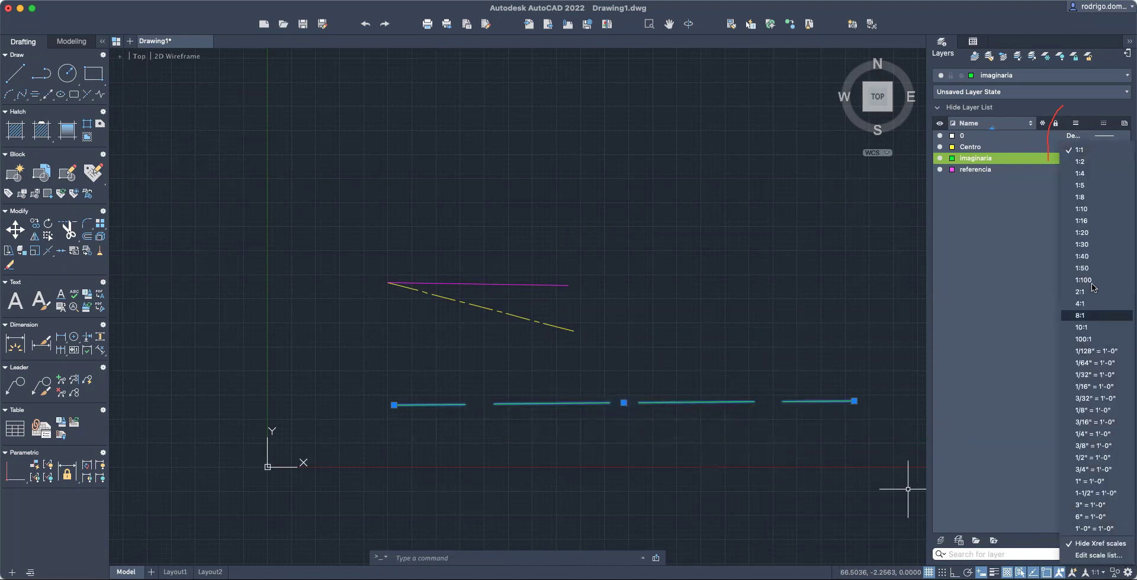
pyautogui.click(1093, 304)
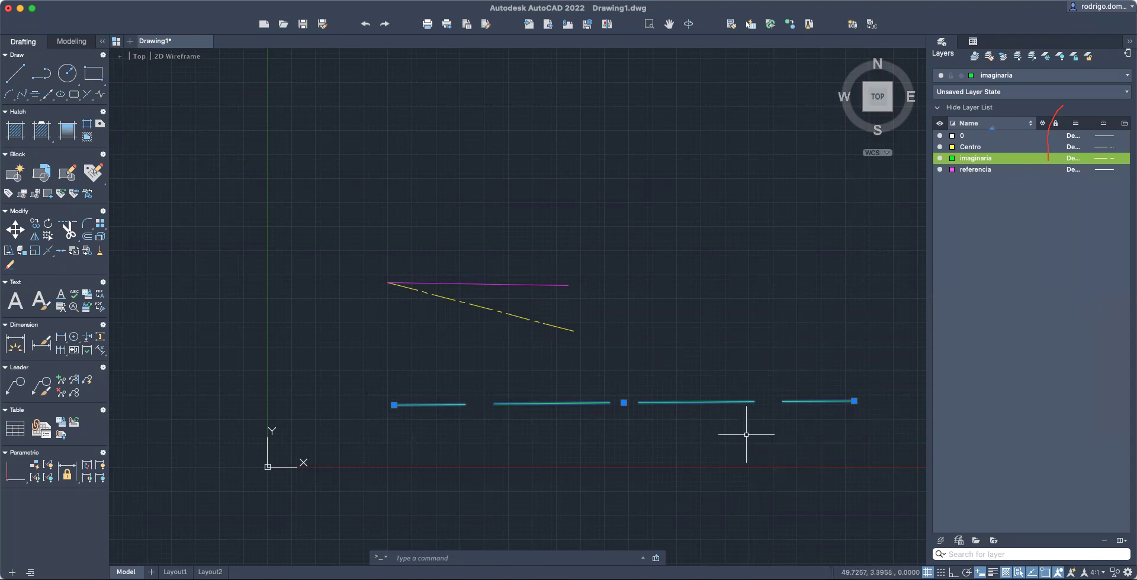
pyautogui.press('l')
pyautogui.press('Return')
pyautogui.press('Return')
# Try annotation scales 1:5 and then 1:8 with the green dashed line selected
pyautogui.scroll(1, 548, 408)
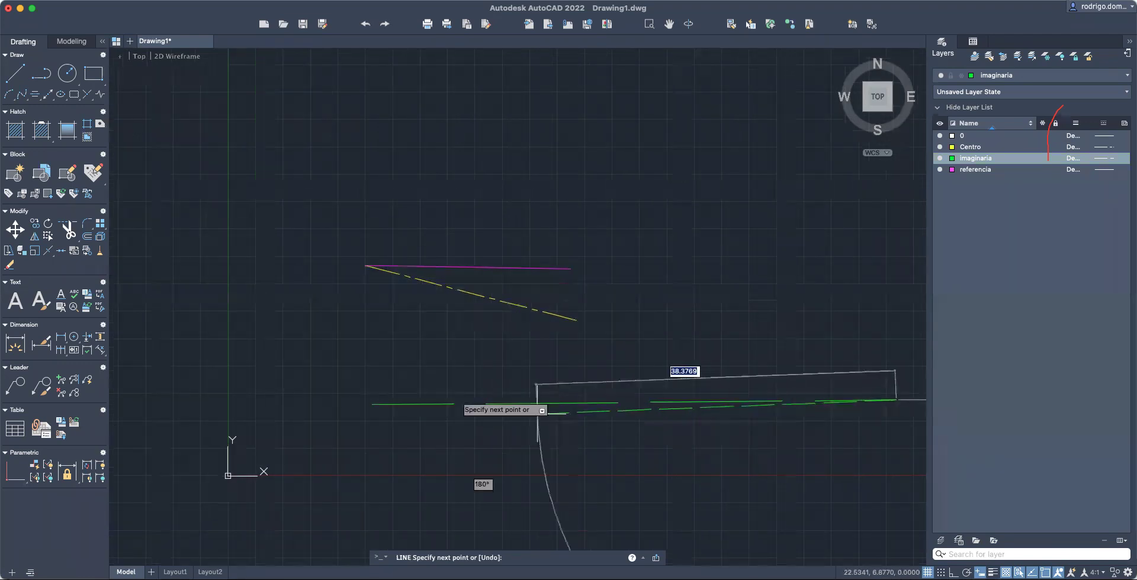
pyautogui.press('Escape')
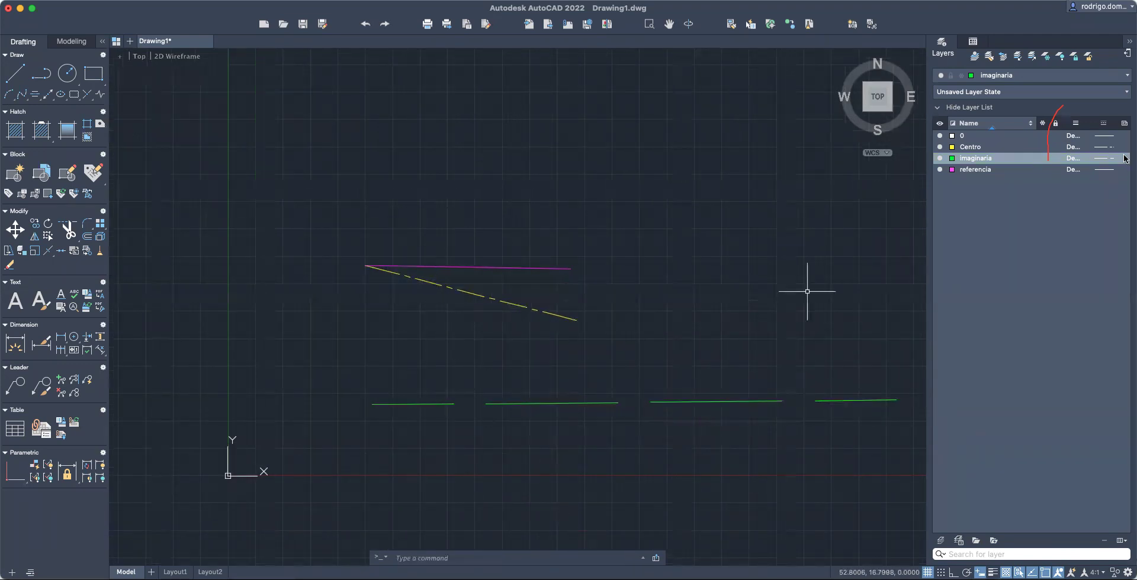
pyautogui.click(875, 400)
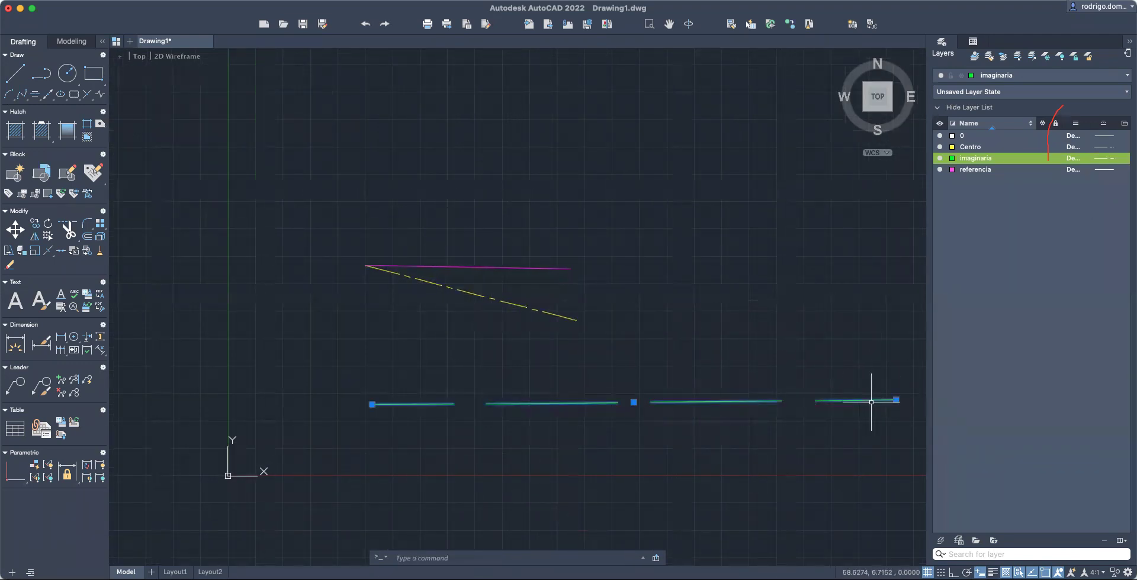
pyautogui.click(1094, 572)
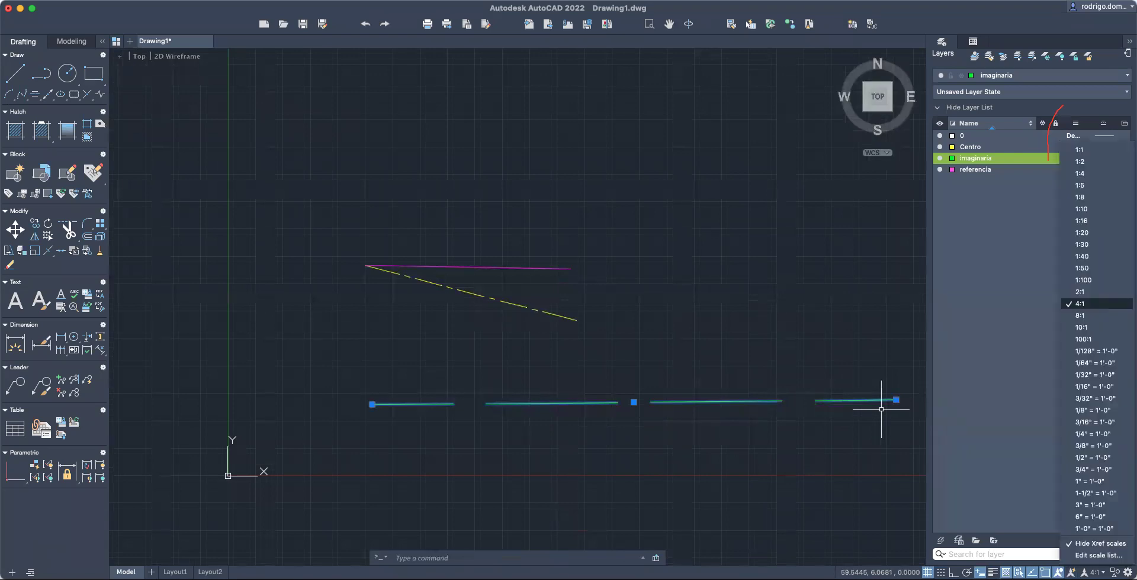
pyautogui.click(1100, 186)
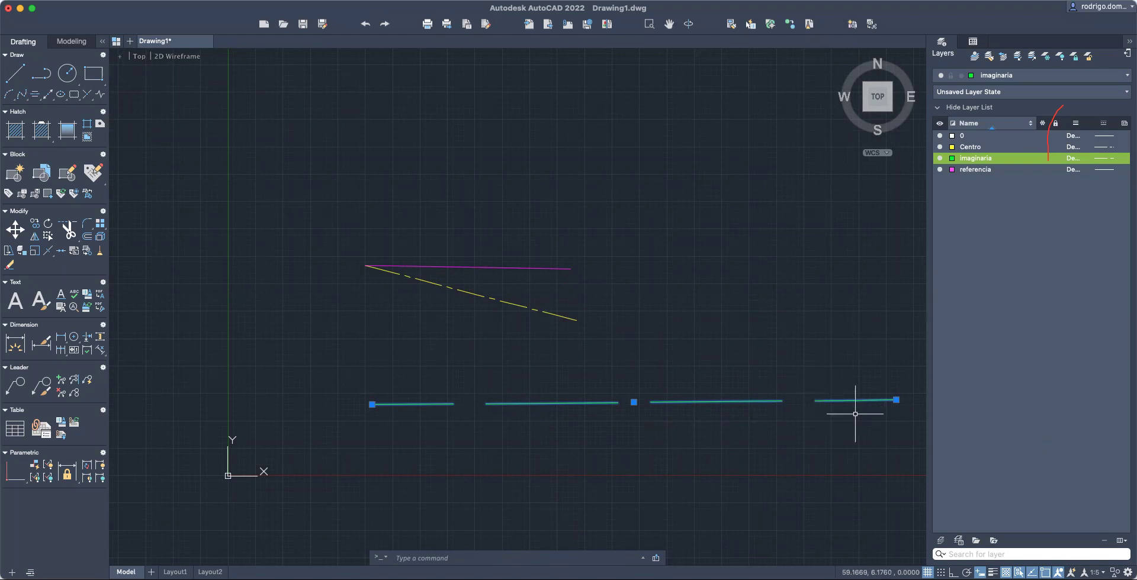
pyautogui.click(887, 427)
pyautogui.click(892, 395)
pyautogui.click(895, 400)
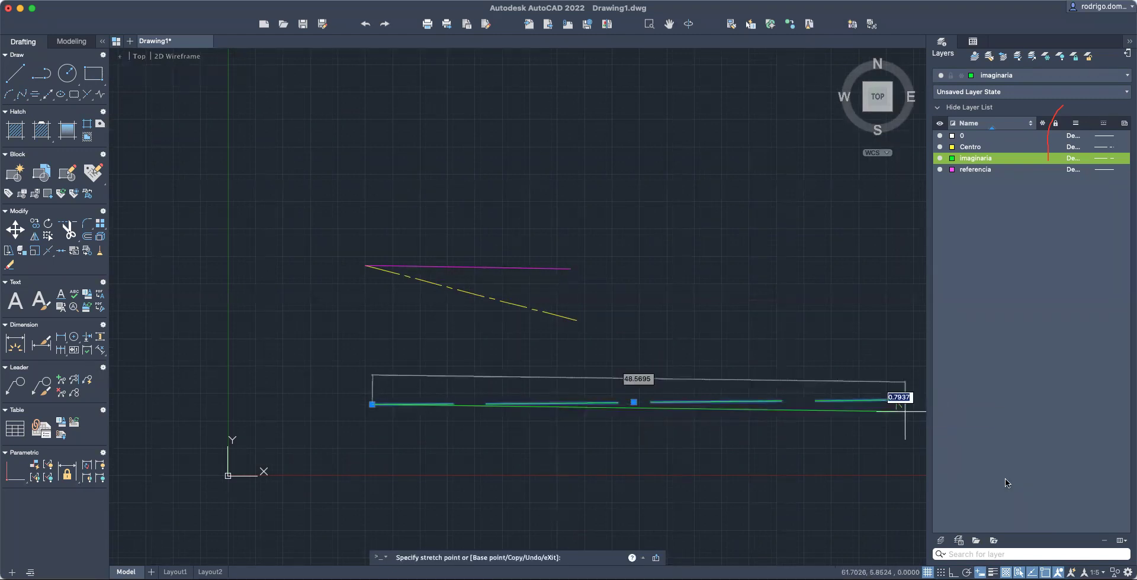
pyautogui.click(1093, 573)
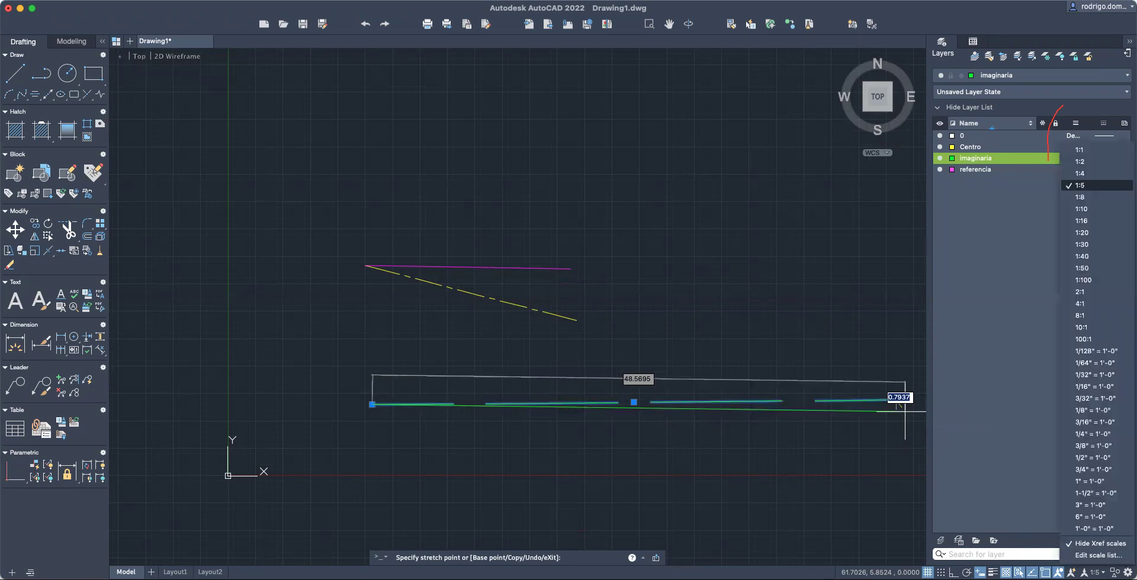
pyautogui.click(1089, 198)
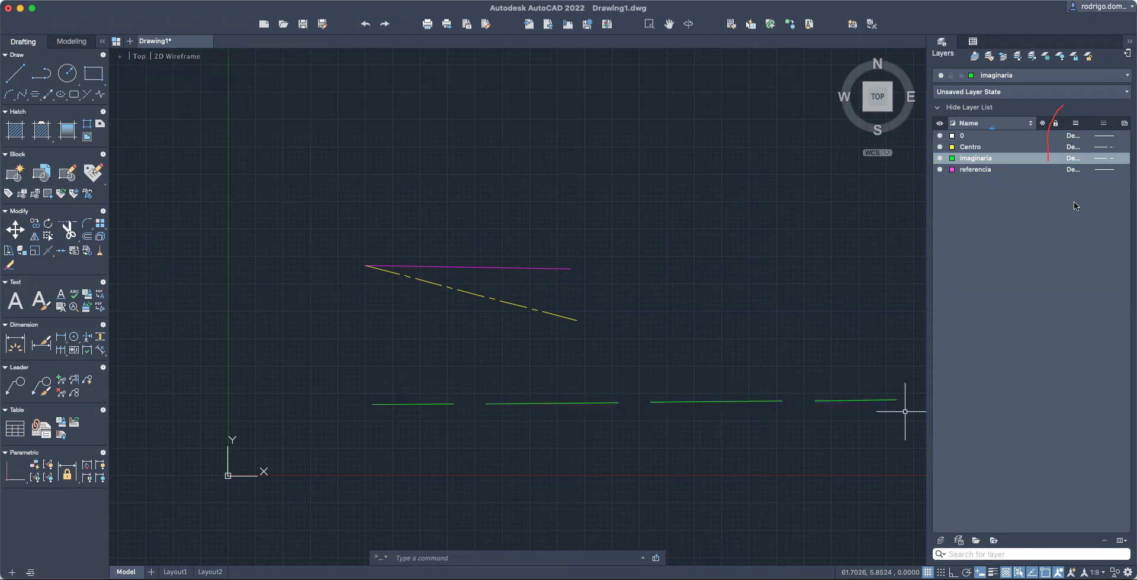
# Draw a long green line slanting down-right from the upper left, then set annotation scale 2:1
pyautogui.click(756, 401)
pyautogui.click(437, 194)
pyautogui.click(142, 122)
pyautogui.write('l')
pyautogui.press('Return')
pyautogui.click(259, 123)
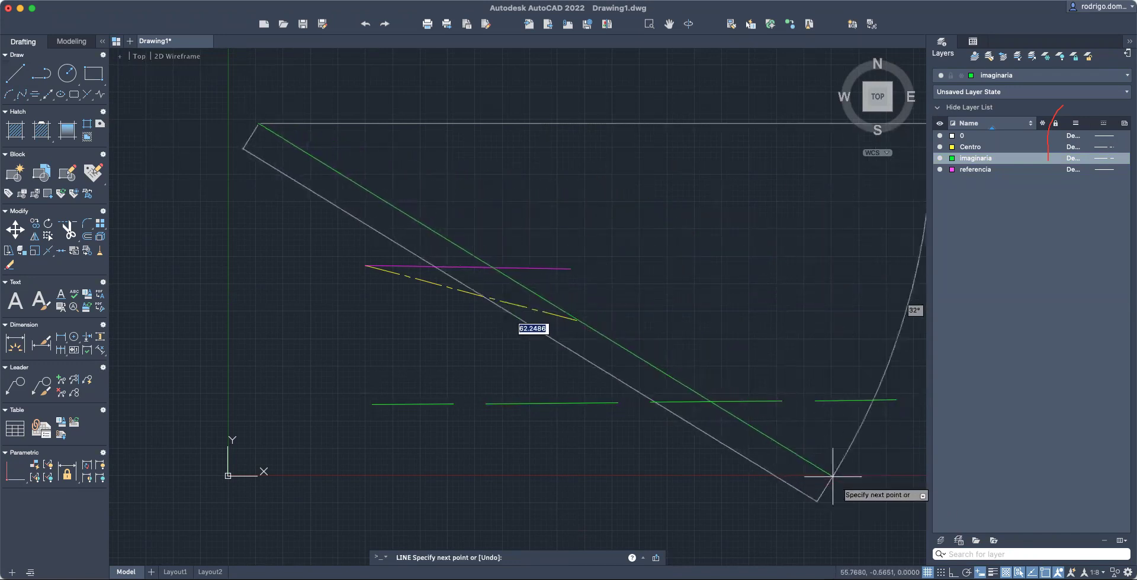
pyautogui.click(804, 220)
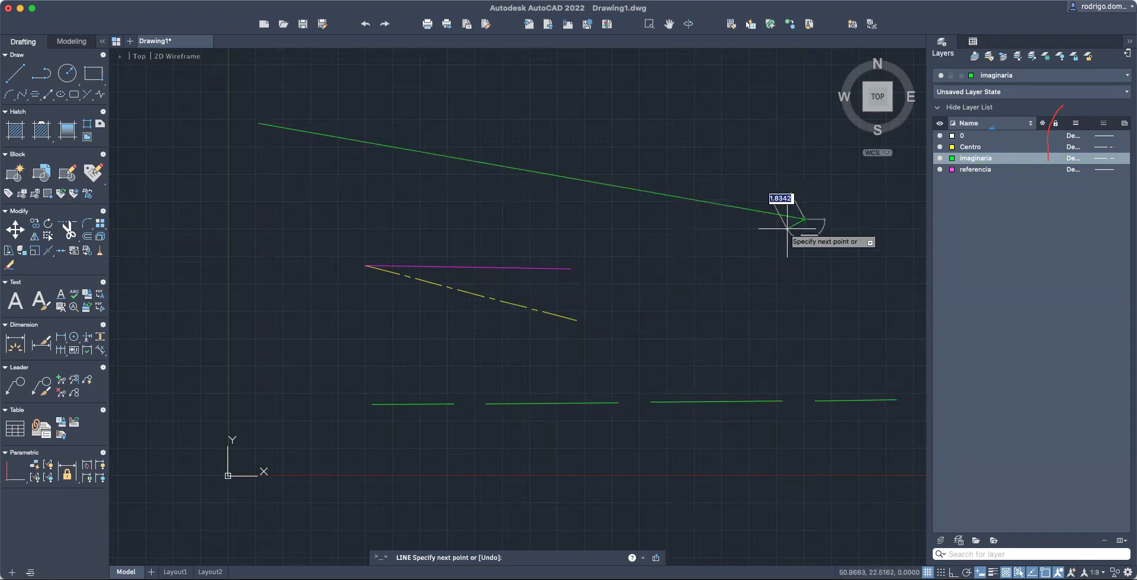
pyautogui.click(1095, 573)
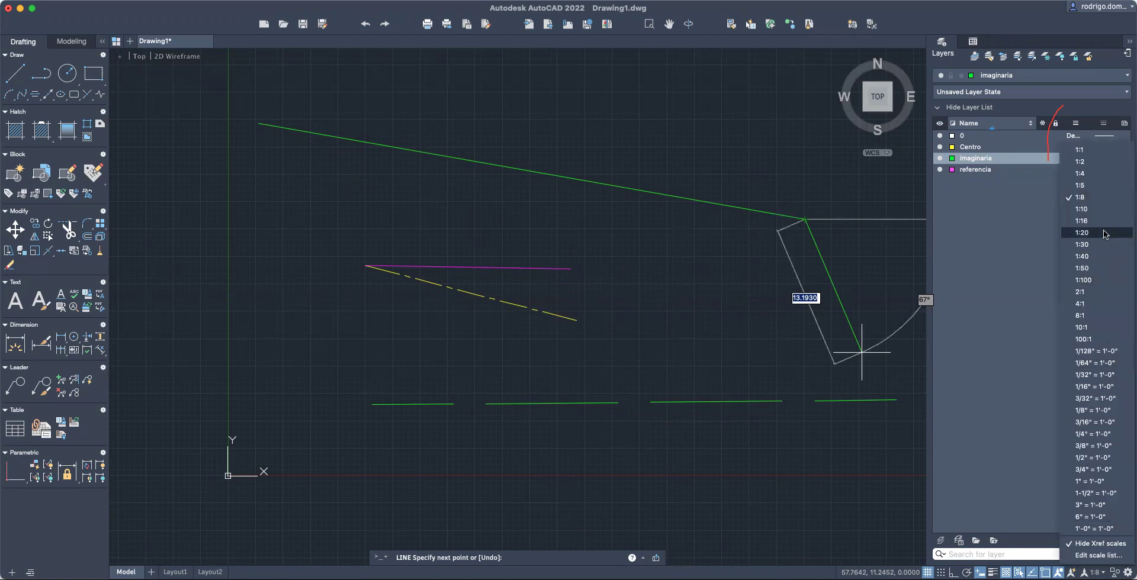
pyautogui.click(1101, 294)
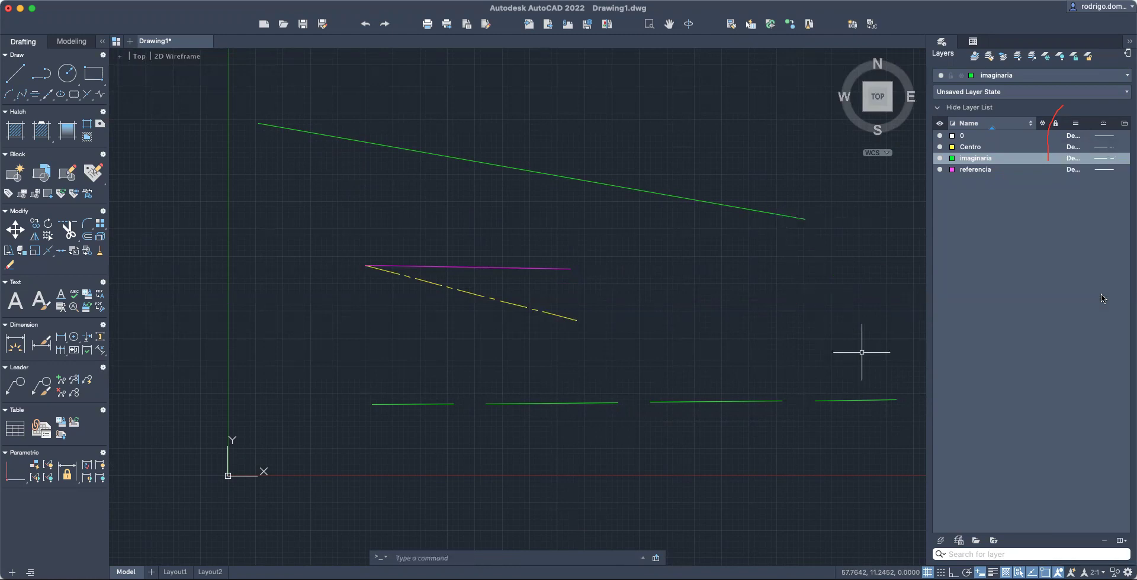
pyautogui.moveTo(1103, 168)
pyautogui.click(769, 305)
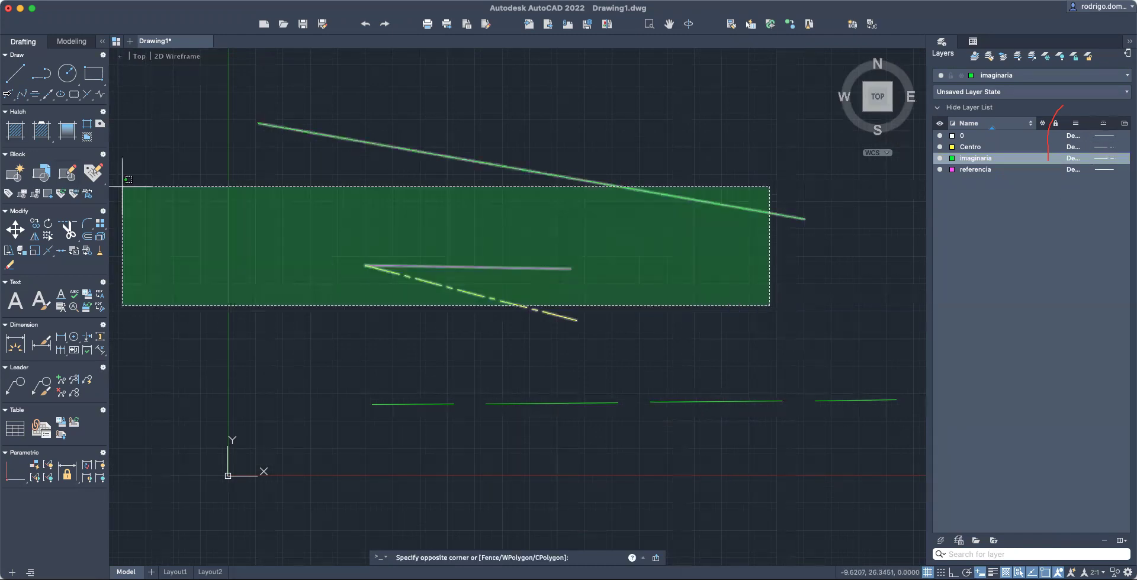
pyautogui.press('Escape')
pyautogui.write('l')
pyautogui.press('Return')
pyautogui.click(284, 177)
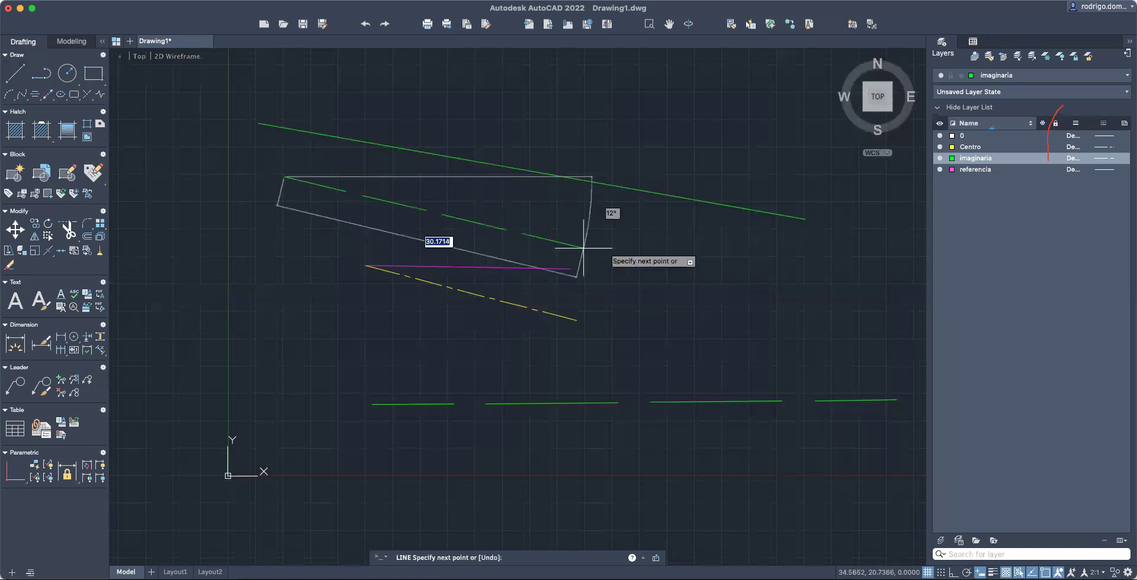
pyautogui.click(628, 229)
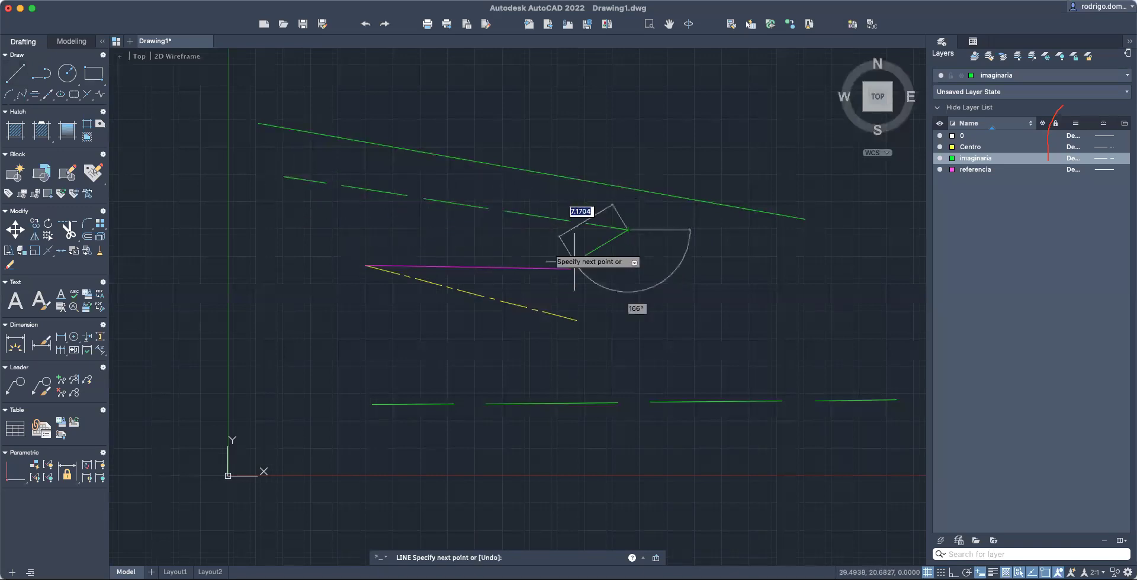
pyautogui.rightClick(653, 260)
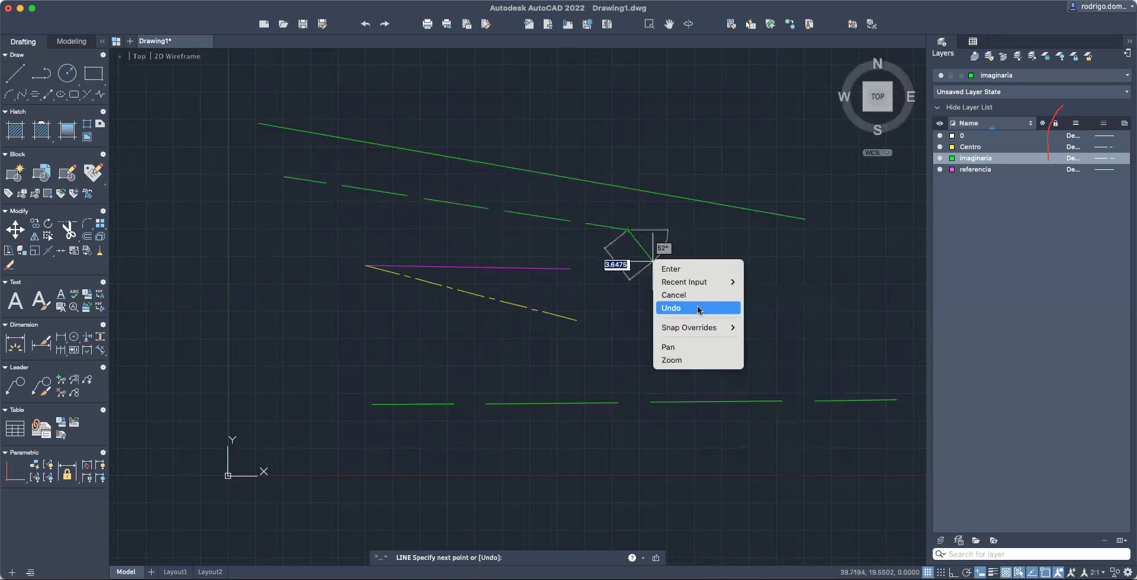
pyautogui.click(690, 294)
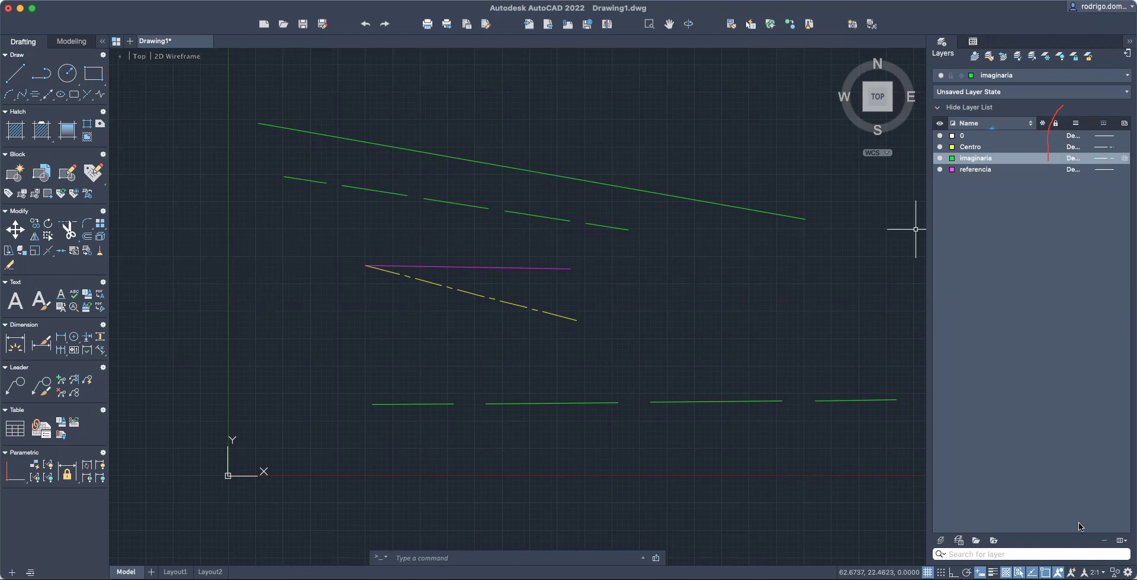
# Switch annotation scale to 10:1 and draw one slanted dashed green segment near the top
pyautogui.click(1093, 572)
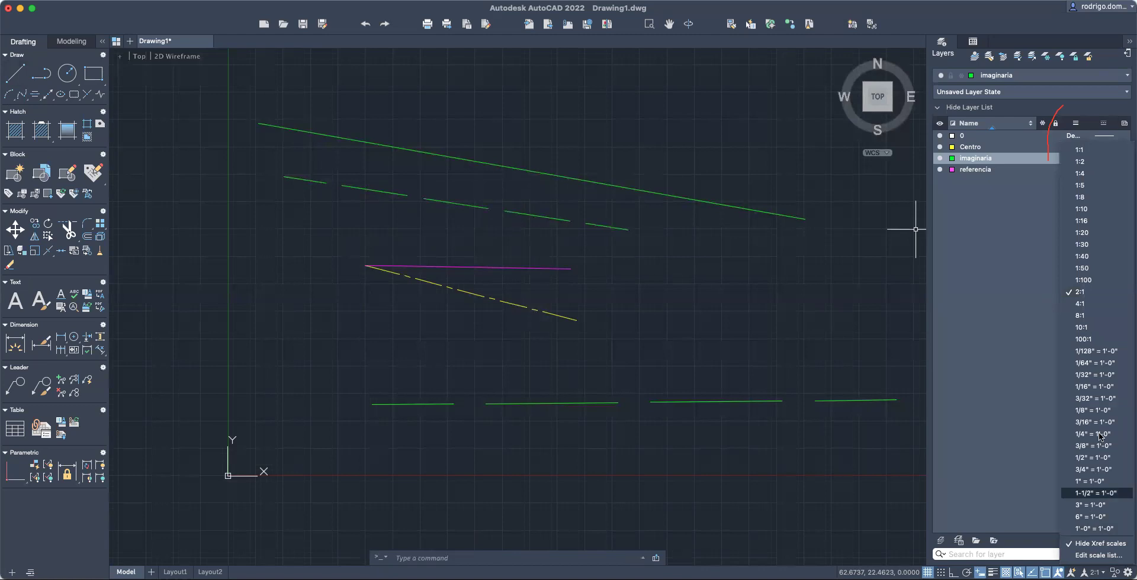
pyautogui.click(1097, 329)
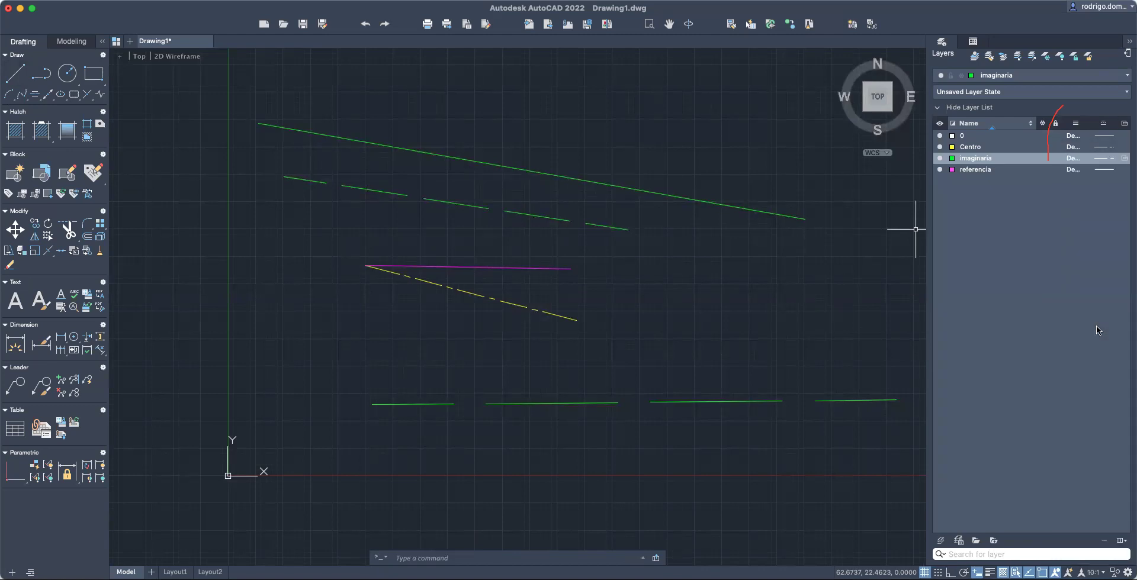
pyautogui.click(16, 72)
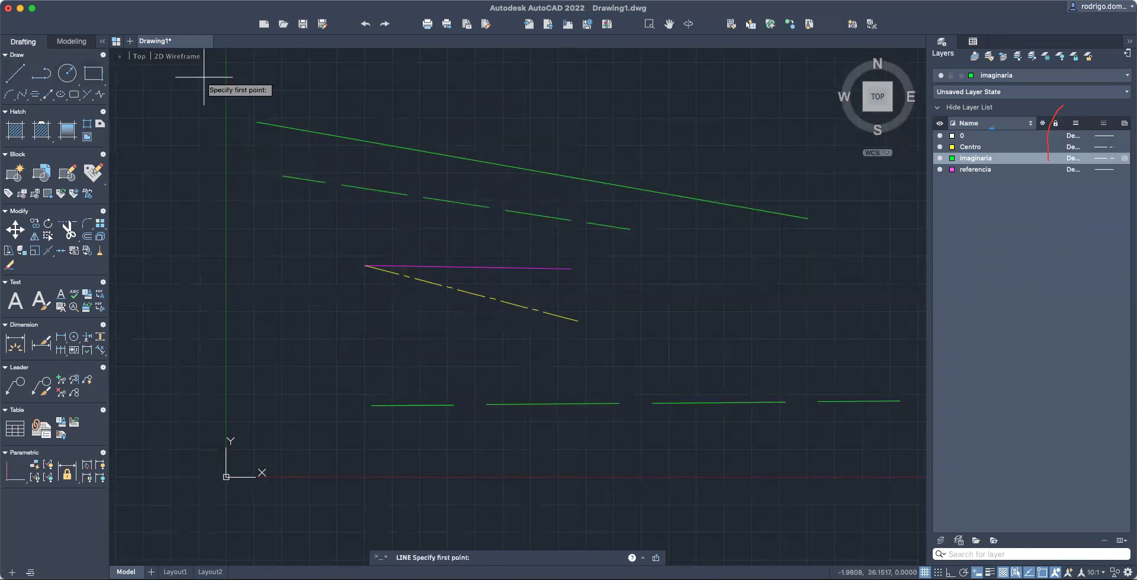
pyautogui.click(246, 81)
pyautogui.click(608, 135)
pyautogui.rightClick(674, 188)
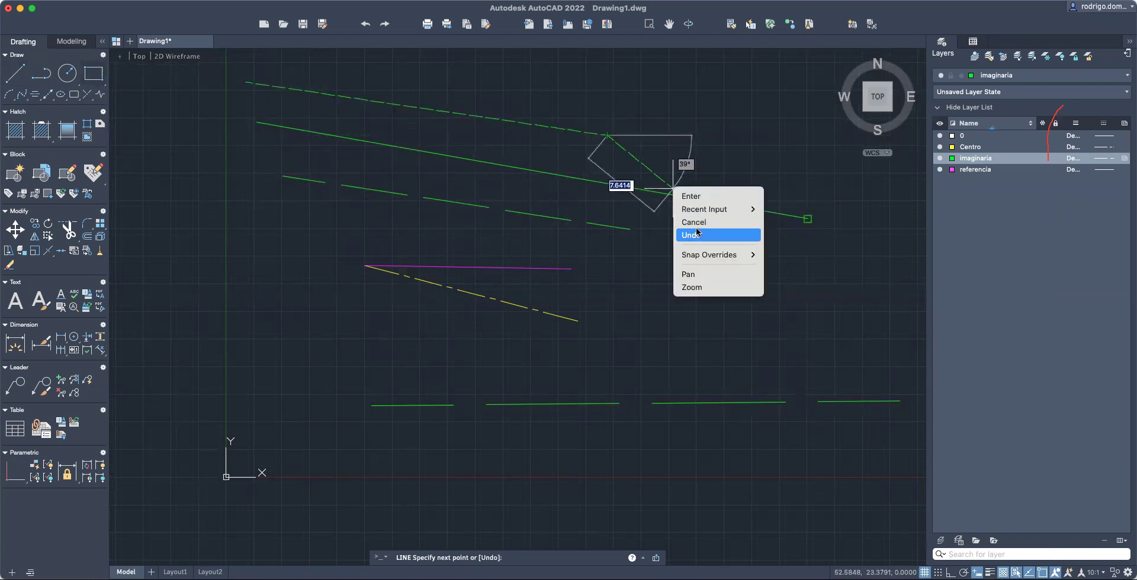
pyautogui.click(697, 224)
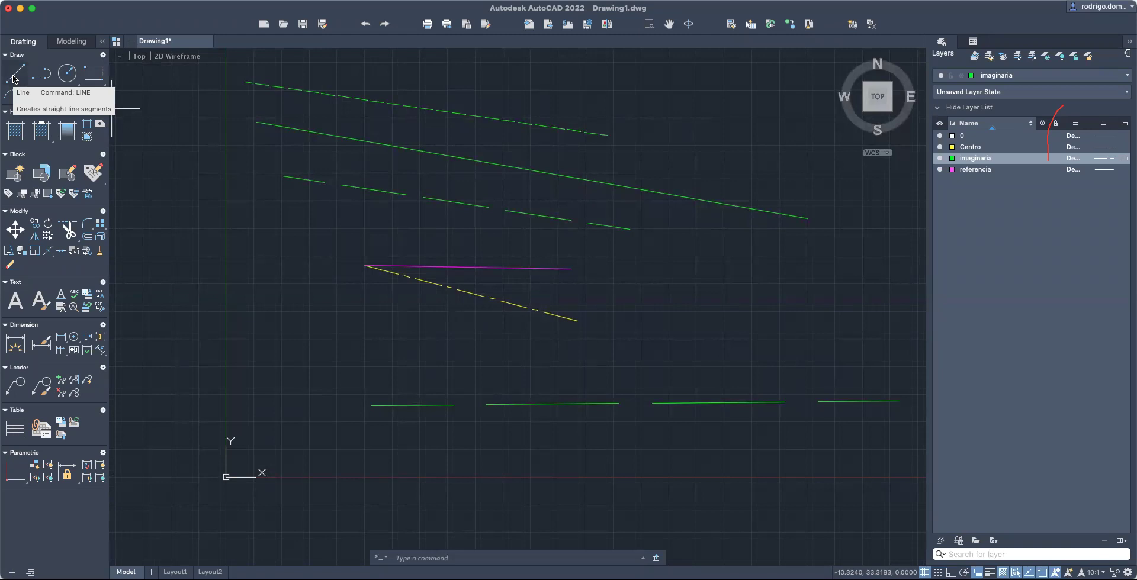
pyautogui.moveTo(254, 343); pyautogui.dragTo(903, 330)
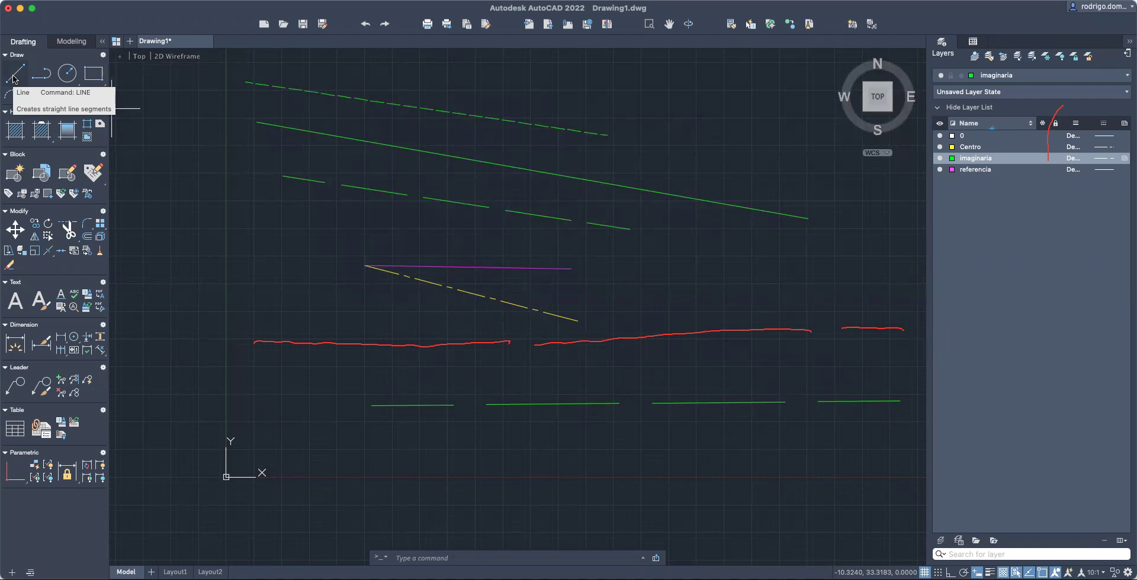
pyautogui.moveTo(313, 303); pyautogui.dragTo(325, 303)
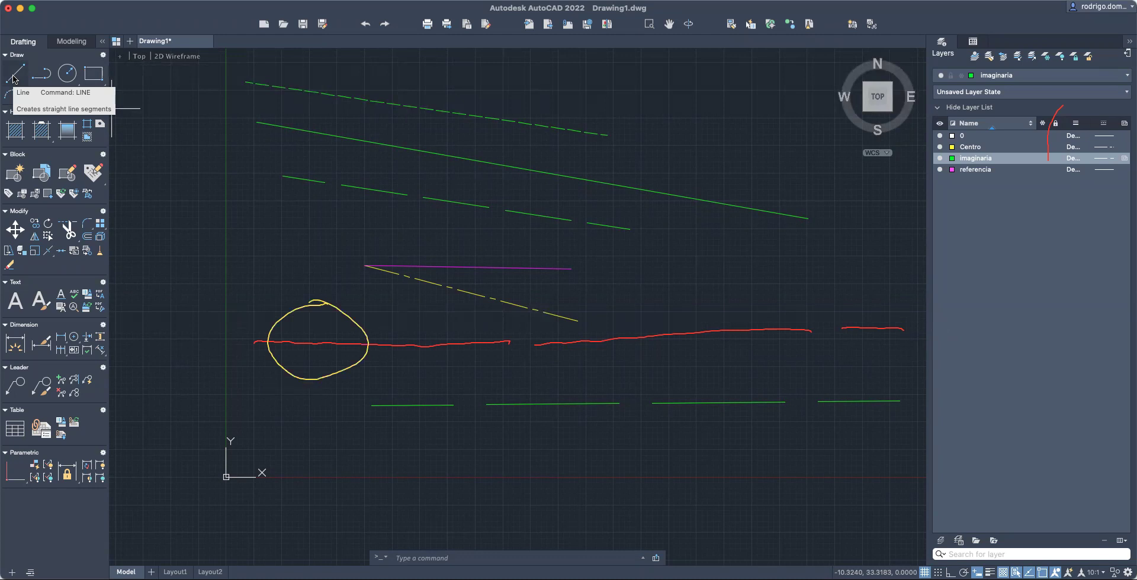
pyautogui.moveTo(396, 327); pyautogui.dragTo(458, 337)
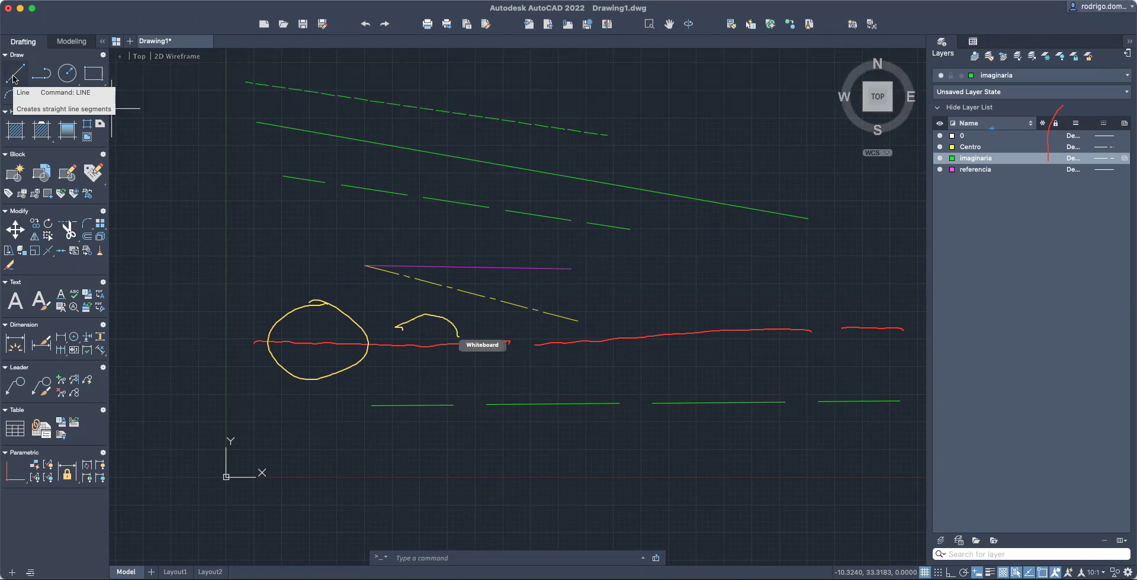
pyautogui.moveTo(564, 91); pyautogui.dragTo(507, 90)
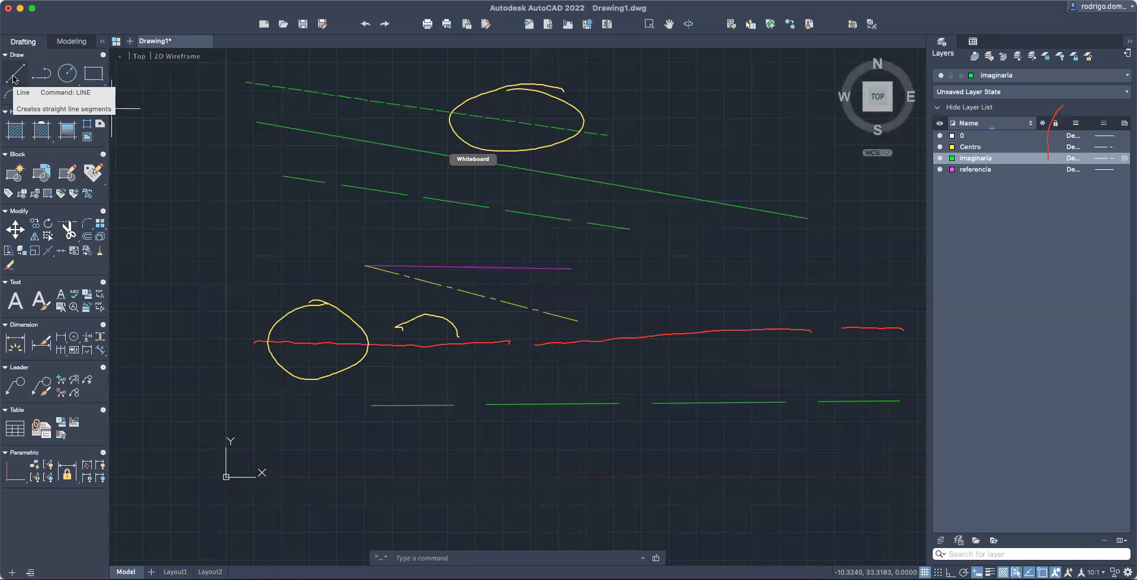
pyautogui.moveTo(697, 325); pyautogui.dragTo(585, 136)
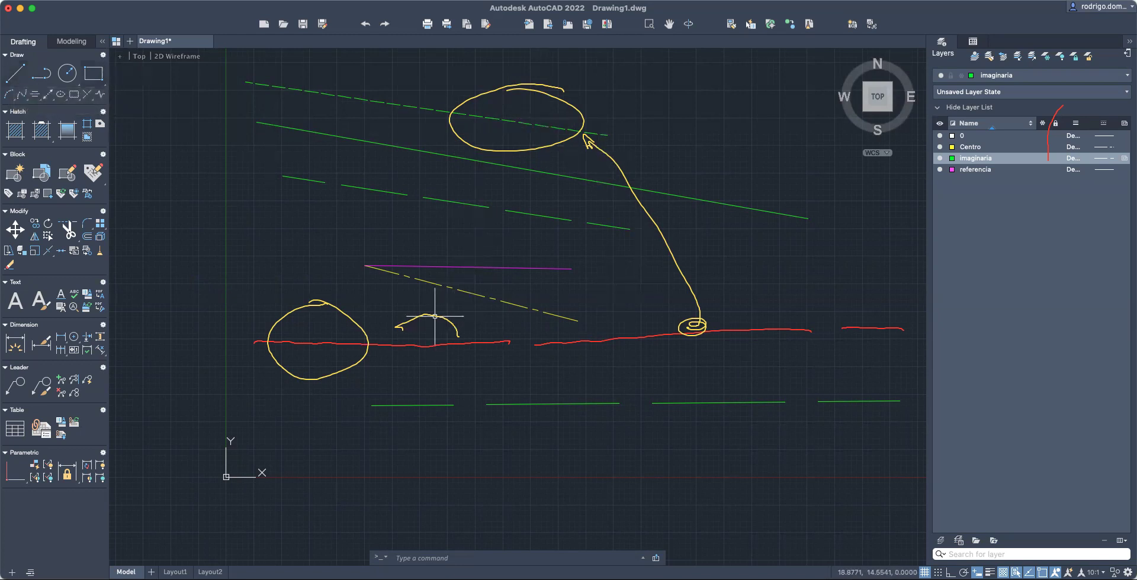
pyautogui.scroll(-1, 467, 190)
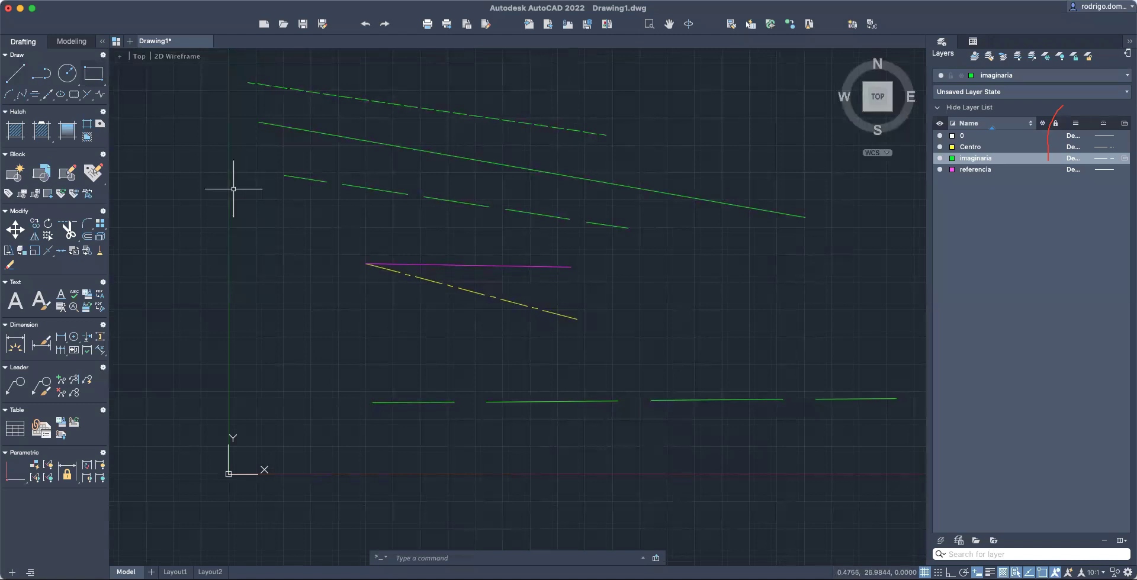
# Draw one more dashed green segment, then cancel the Line command
pyautogui.click(18, 74)
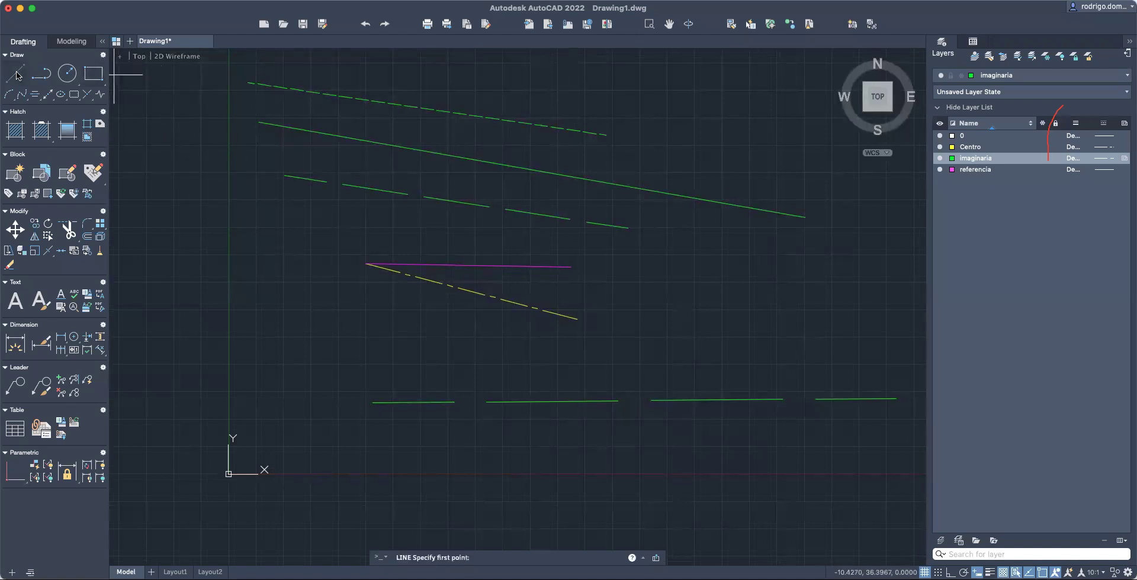
pyautogui.click(346, 231)
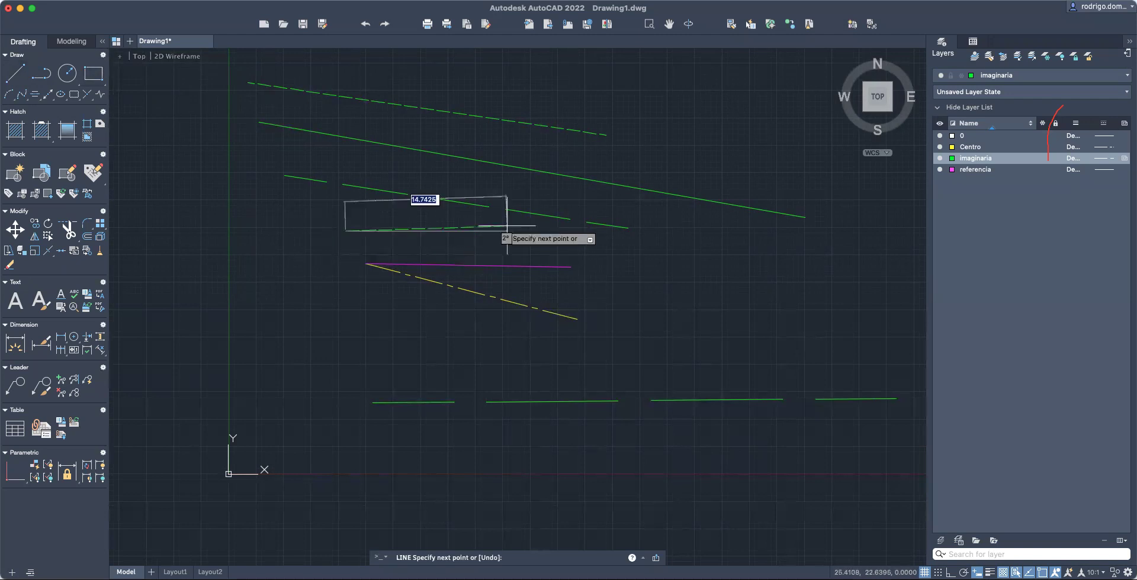
pyautogui.click(602, 262)
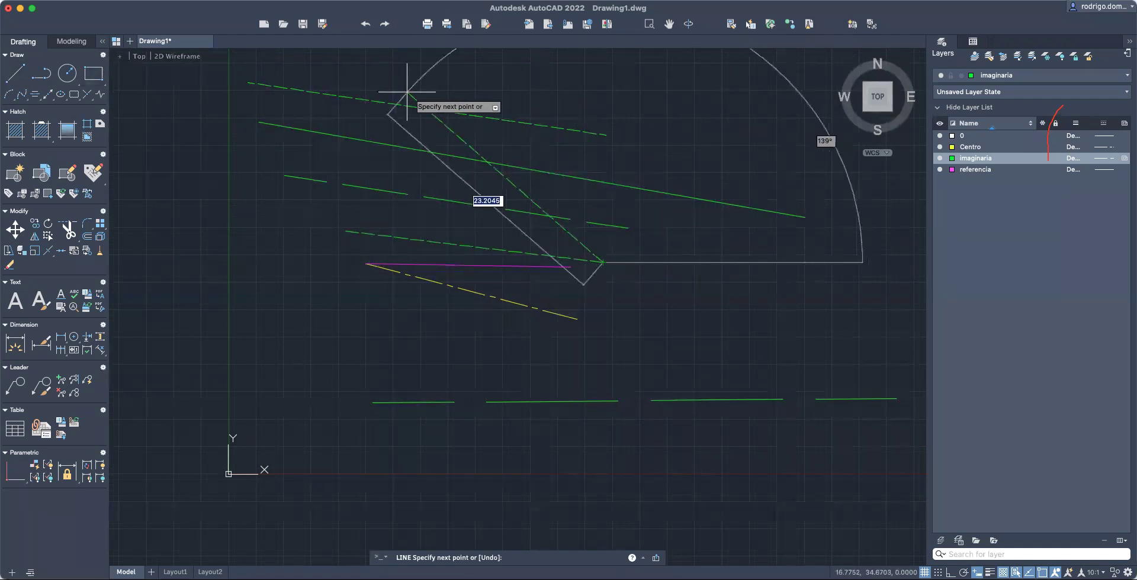
pyautogui.rightClick(512, 174)
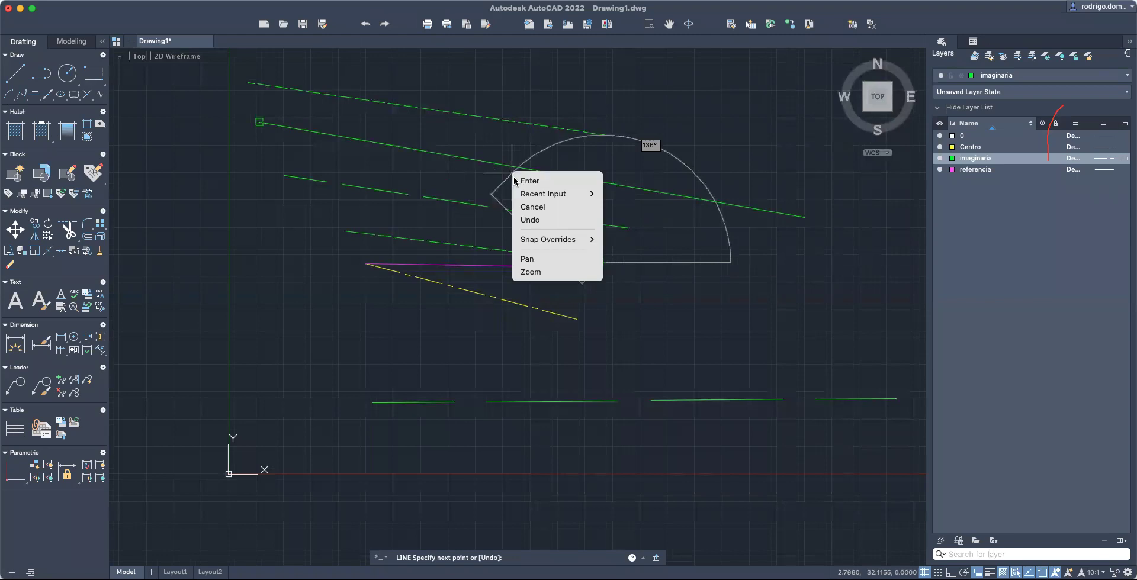
pyautogui.click(547, 207)
# Undo ten times until every green, magenta and yellow line is gone
pyautogui.click(363, 25)
pyautogui.click(363, 25)
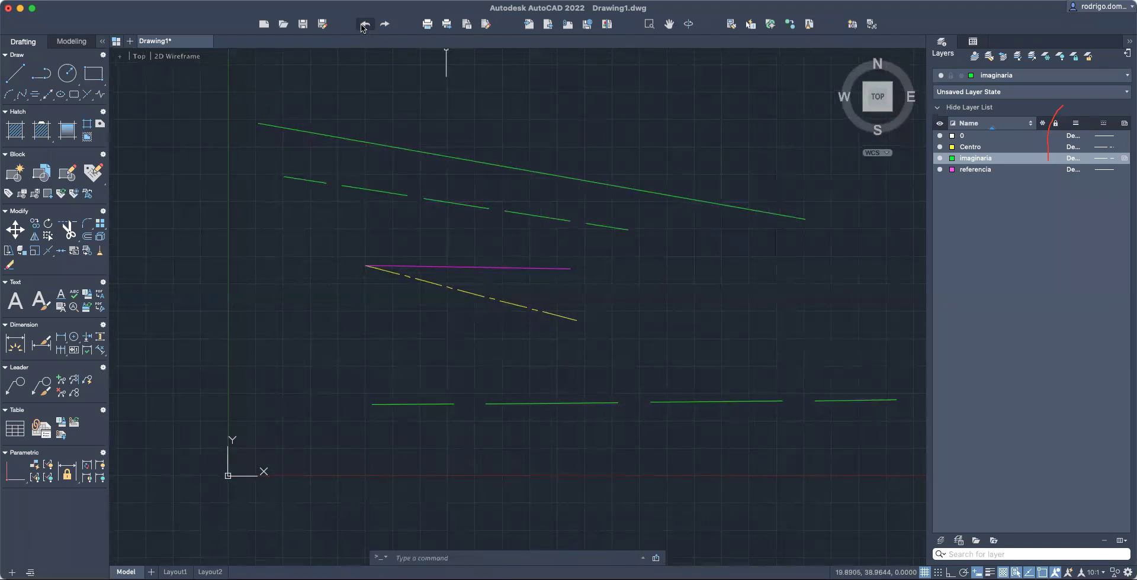
pyautogui.click(363, 25)
pyautogui.click(363, 25)
pyautogui.click(363, 25)
pyautogui.click(363, 25)
pyautogui.click(363, 25)
pyautogui.click(363, 25)
pyautogui.click(363, 25)
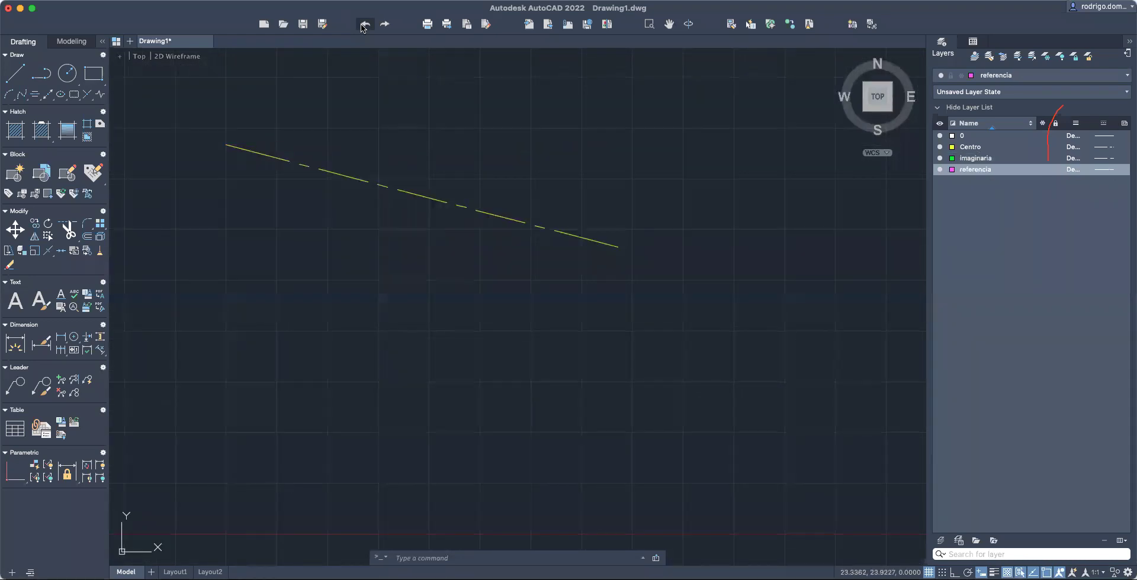
pyautogui.click(363, 25)
pyautogui.click(363, 24)
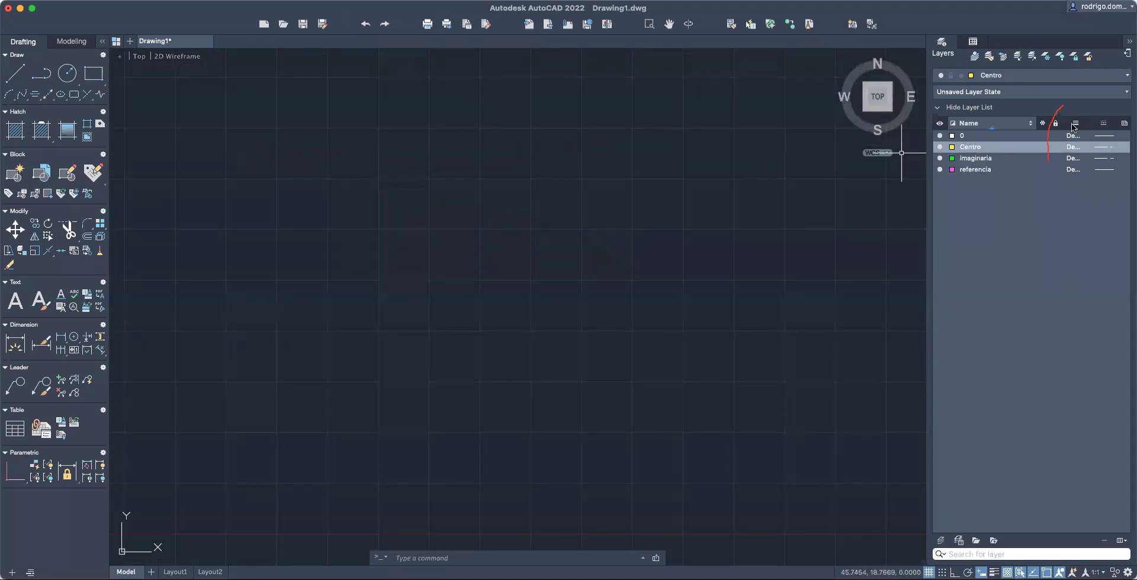
# Make layer 0 the current layer
pyautogui.click(1126, 76)
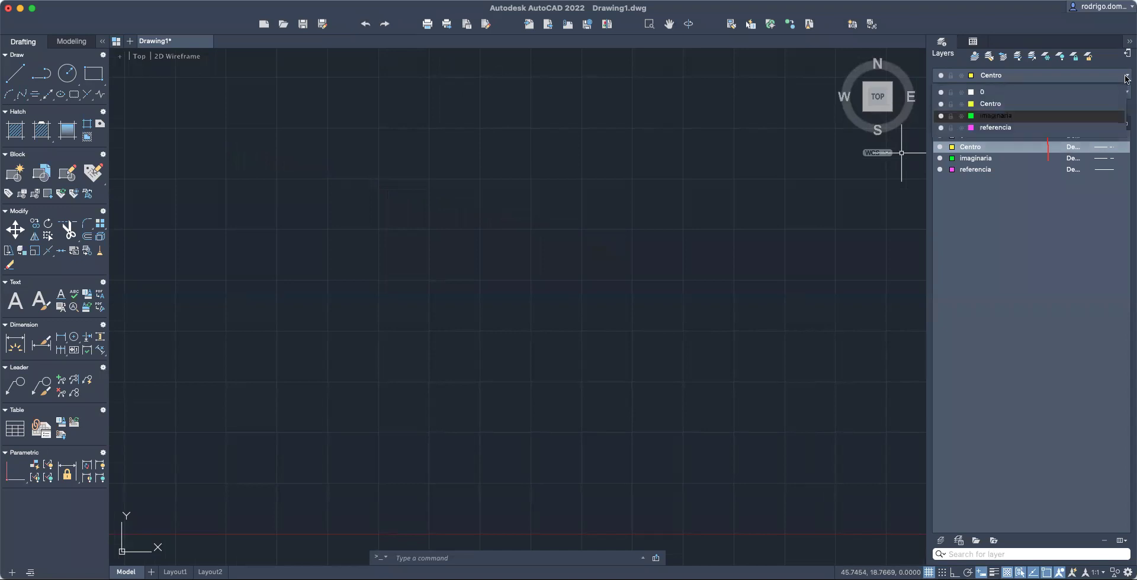
pyautogui.click(1041, 92)
pyautogui.click(389, 201)
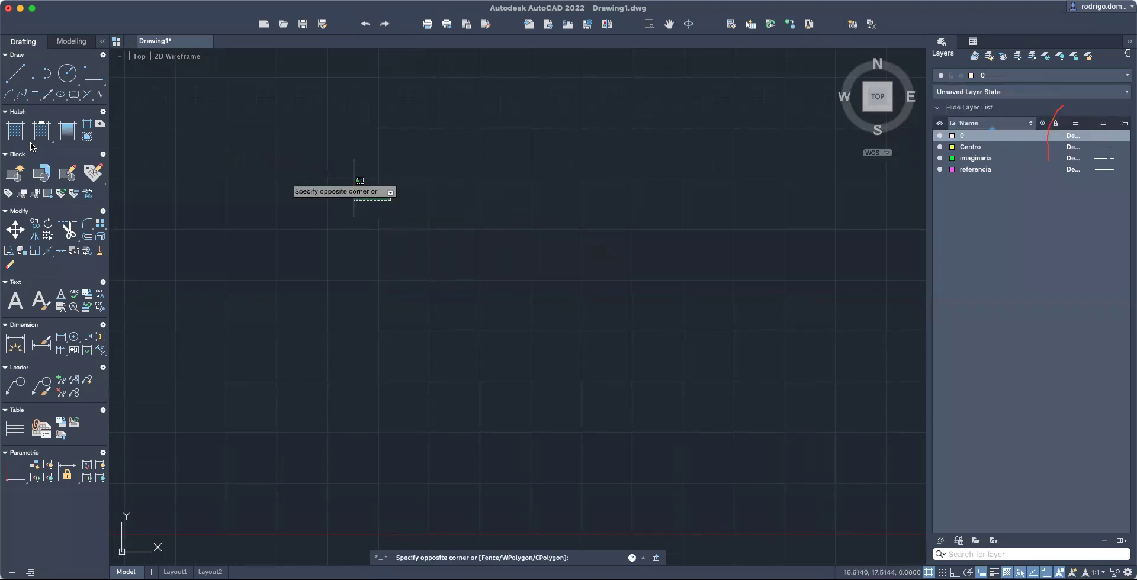
# Start a line with a 12-unit bottom edge and a 6-unit side at 45°
pyautogui.click(15, 73)
pyautogui.click(331, 251)
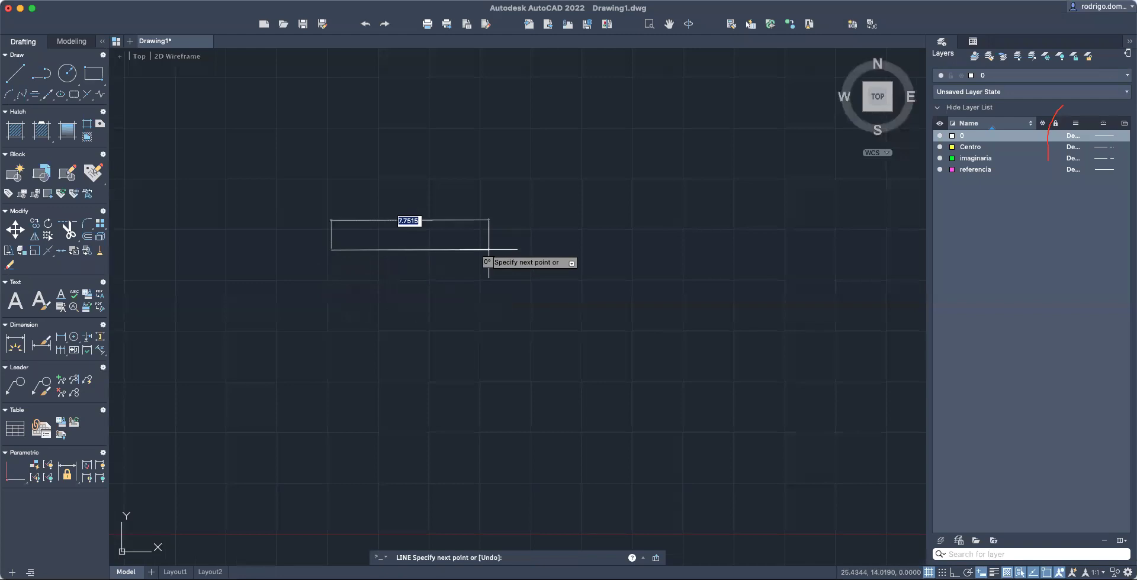
pyautogui.write('12')
pyautogui.press('Return')
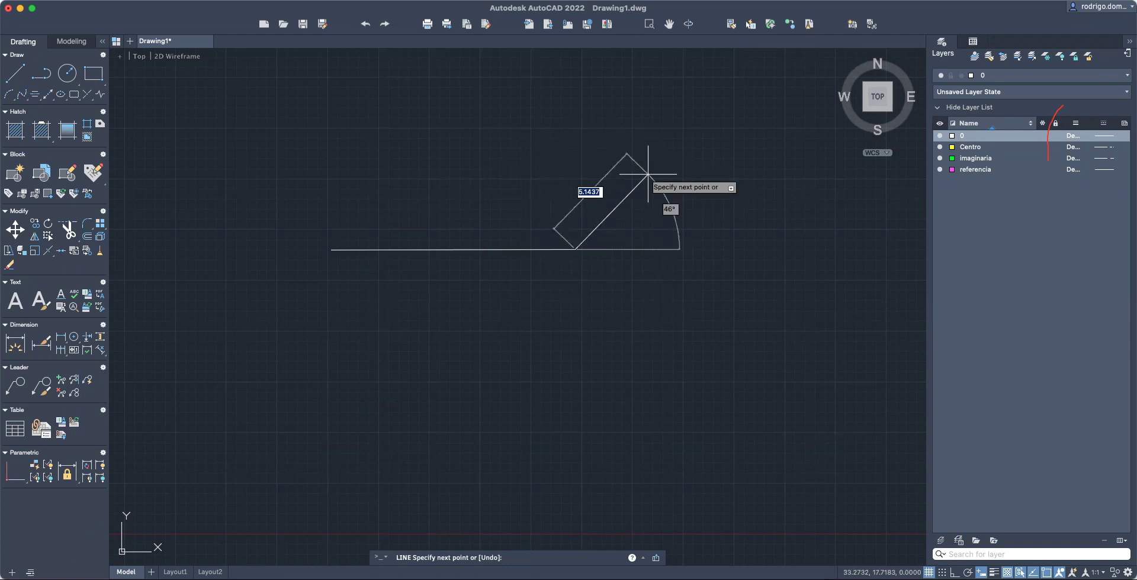
pyautogui.write('6')
pyautogui.press('Tab')
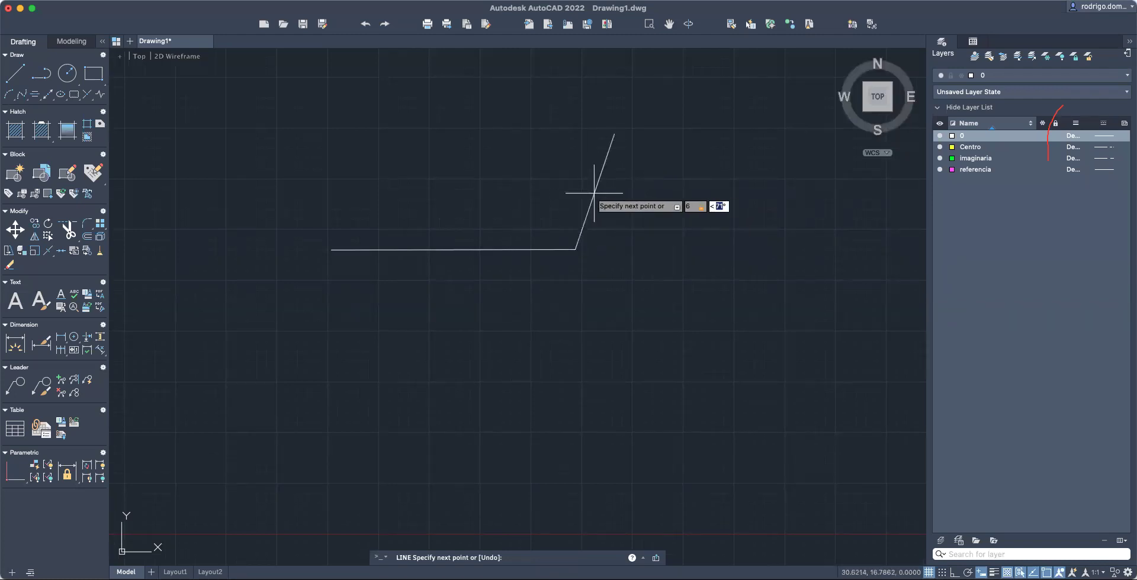
pyautogui.write('45')
pyautogui.press('Return')
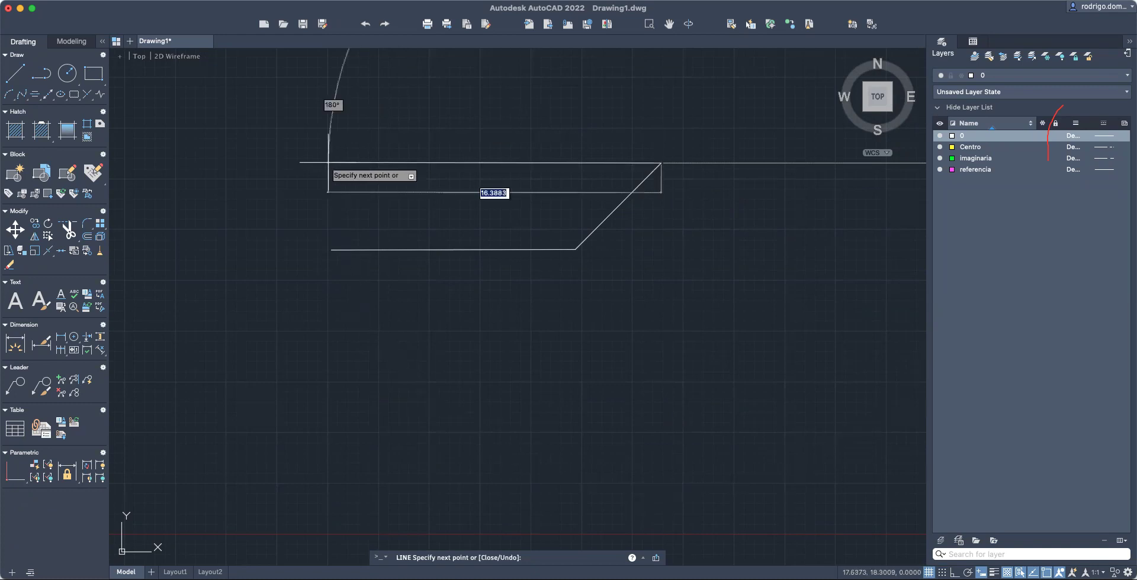
# Add the 16-unit top edge and close the left side back to the starting corner
pyautogui.write('16')
pyautogui.press('Return')
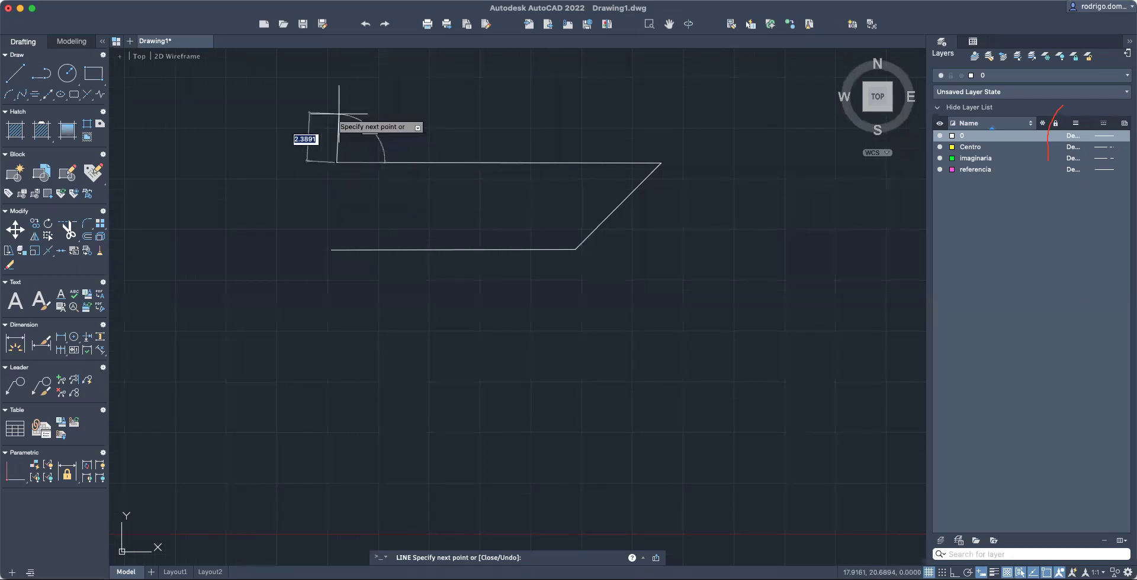
pyautogui.click(331, 249)
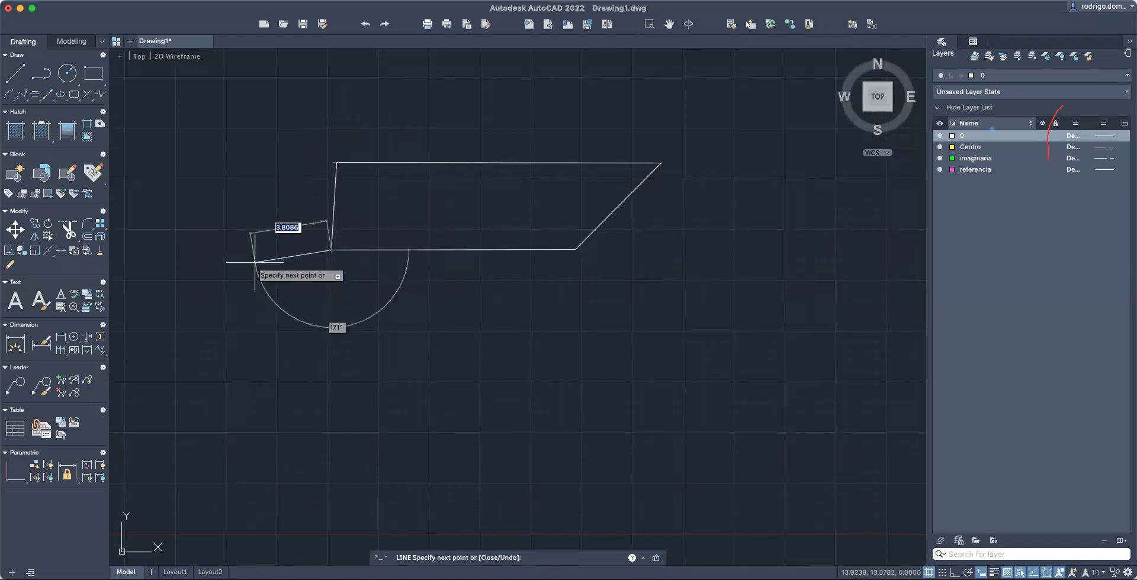
pyautogui.rightClick(255, 261)
# End the LINE command, leaving the four-sided white outline on layer 0
pyautogui.click(285, 296)
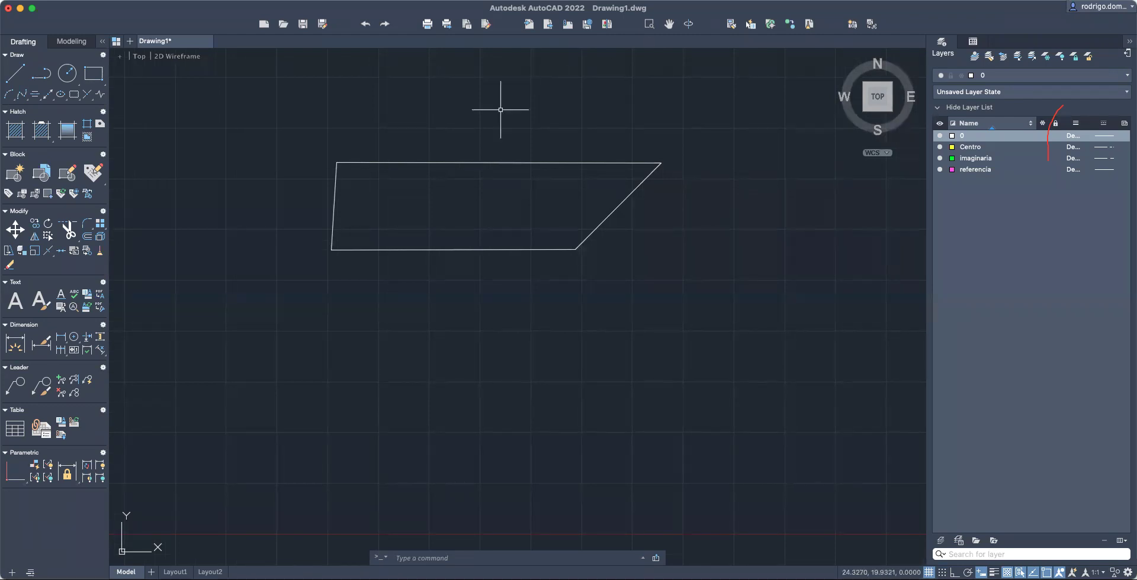
pyautogui.click(16, 301)
pyautogui.click(236, 377)
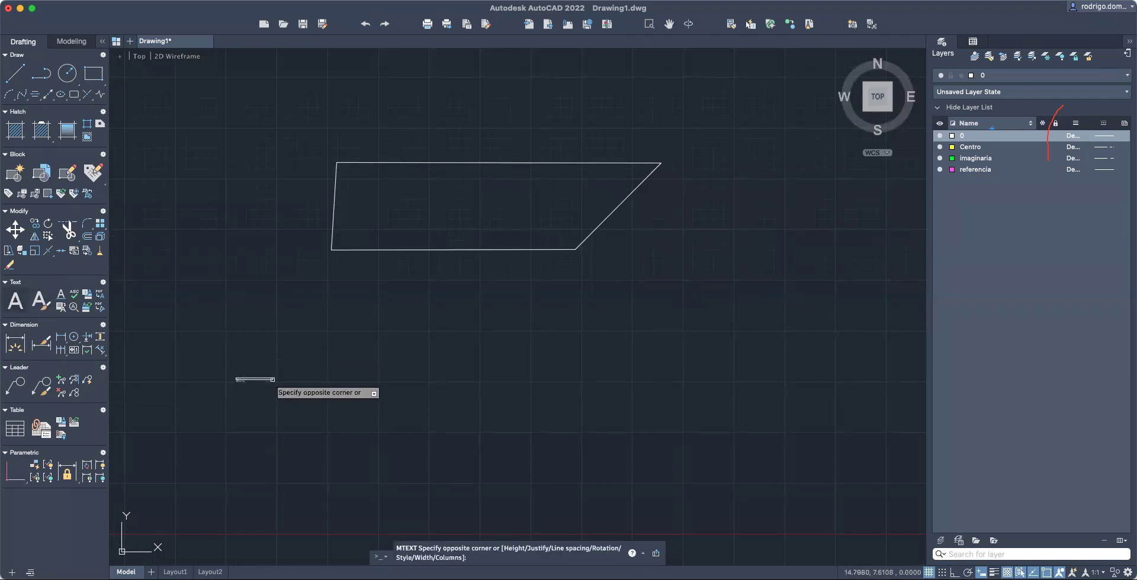
pyautogui.write('ggfu')
pyautogui.click(357, 334)
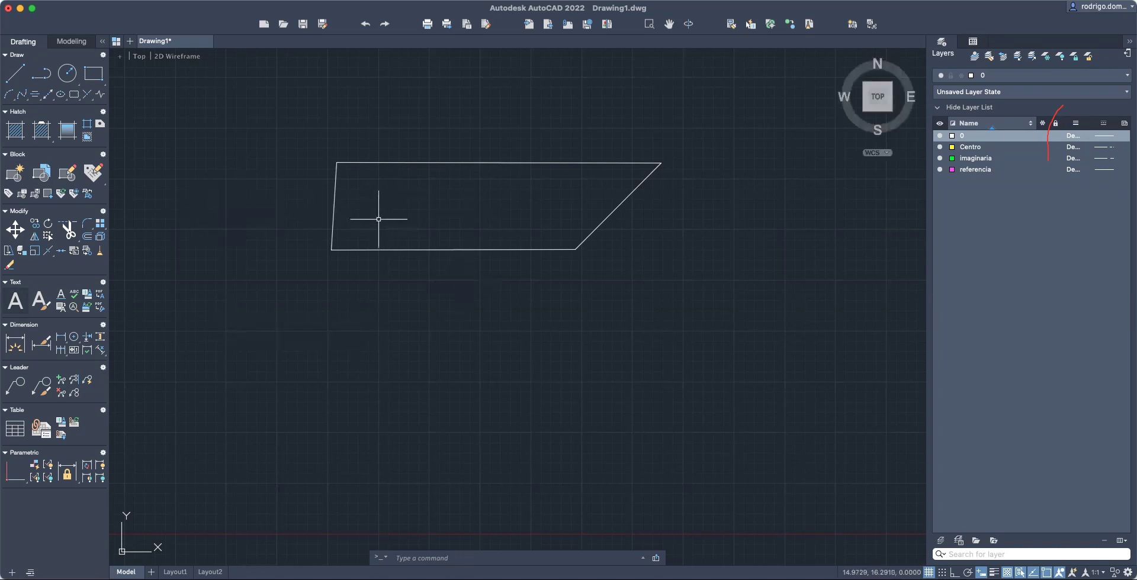
# Draw a slanted line from above the parallelogram's top edge down into its interior
pyautogui.click(14, 73)
pyautogui.click(399, 137)
pyautogui.click(454, 215)
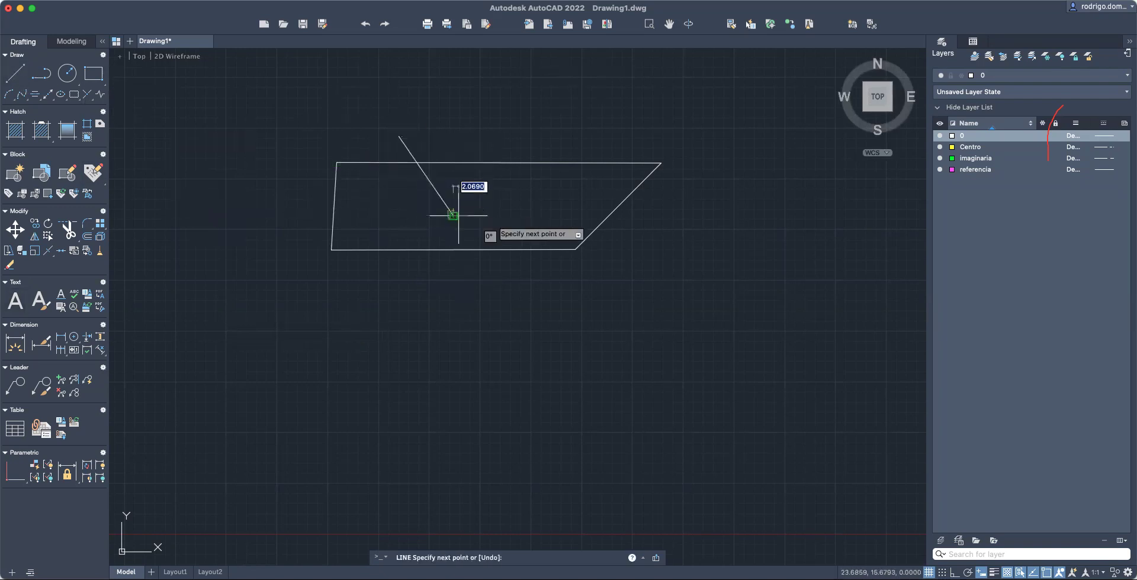
pyautogui.rightClick(597, 281)
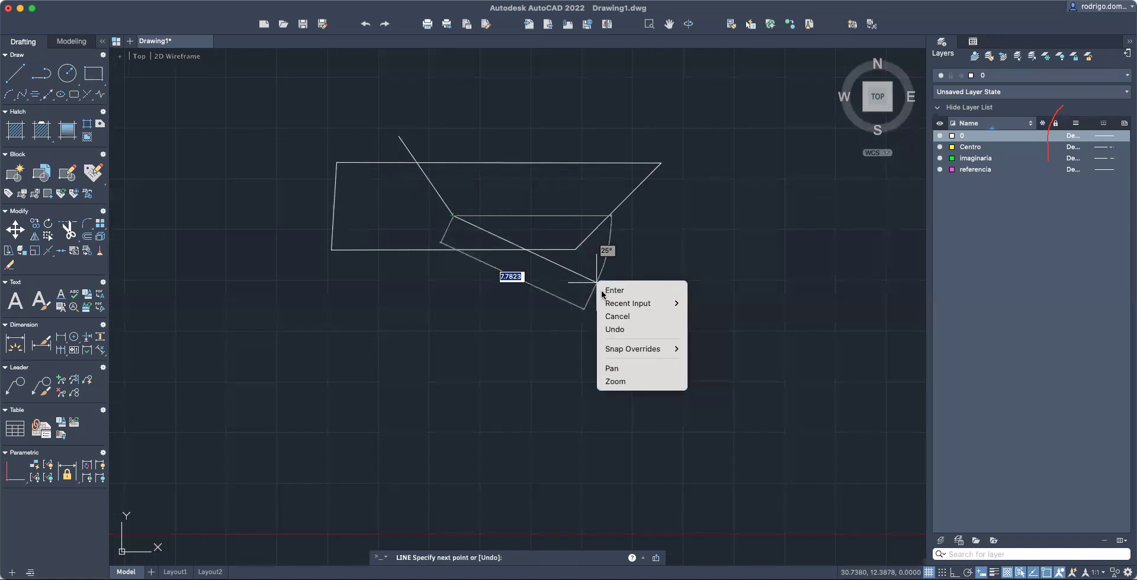
pyautogui.click(622, 317)
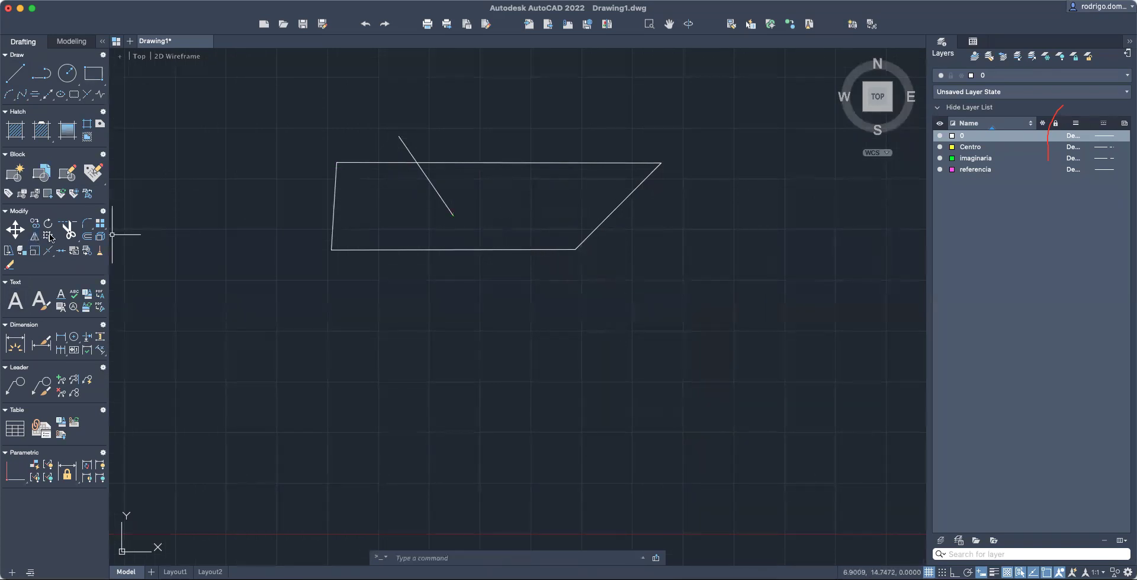
# Trim the line's overhang above the top edge and remove the parallelogram's right slanted side
pyautogui.click(68, 230)
pyautogui.click(406, 146)
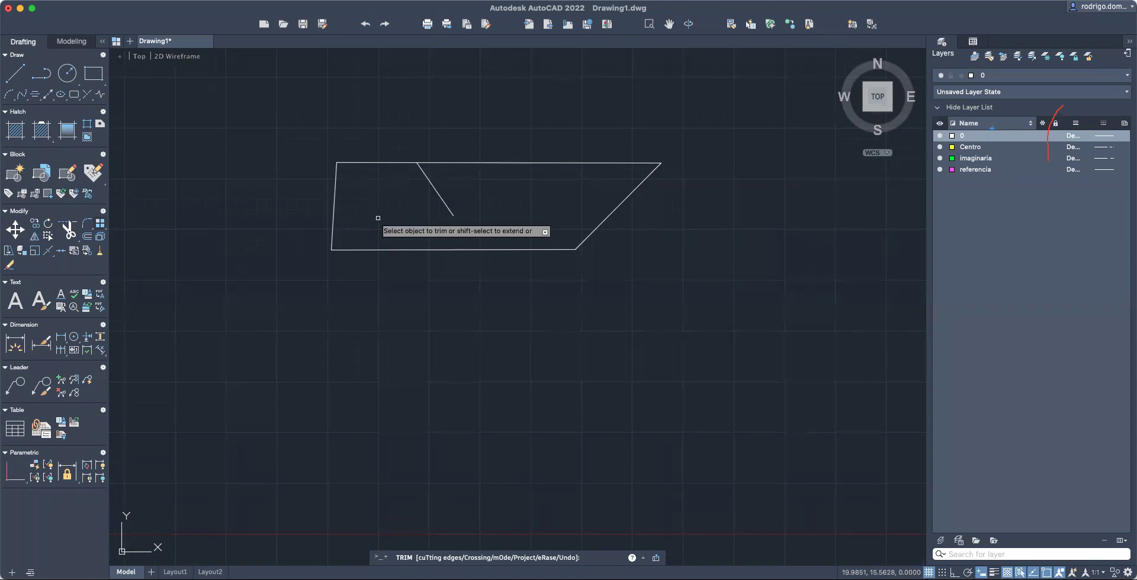
pyautogui.click(595, 231)
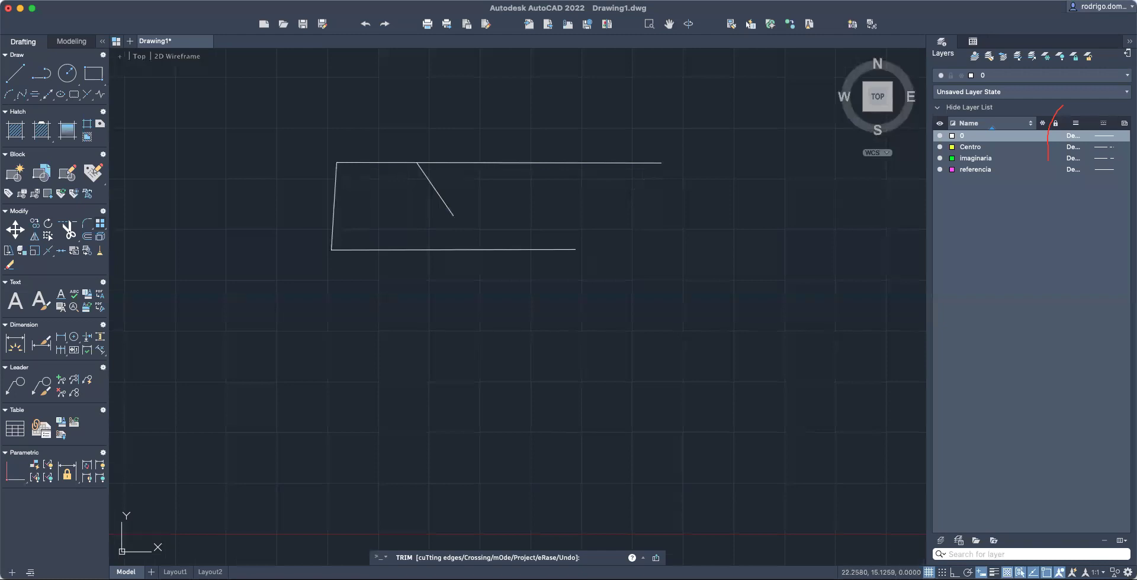
pyautogui.press('Escape')
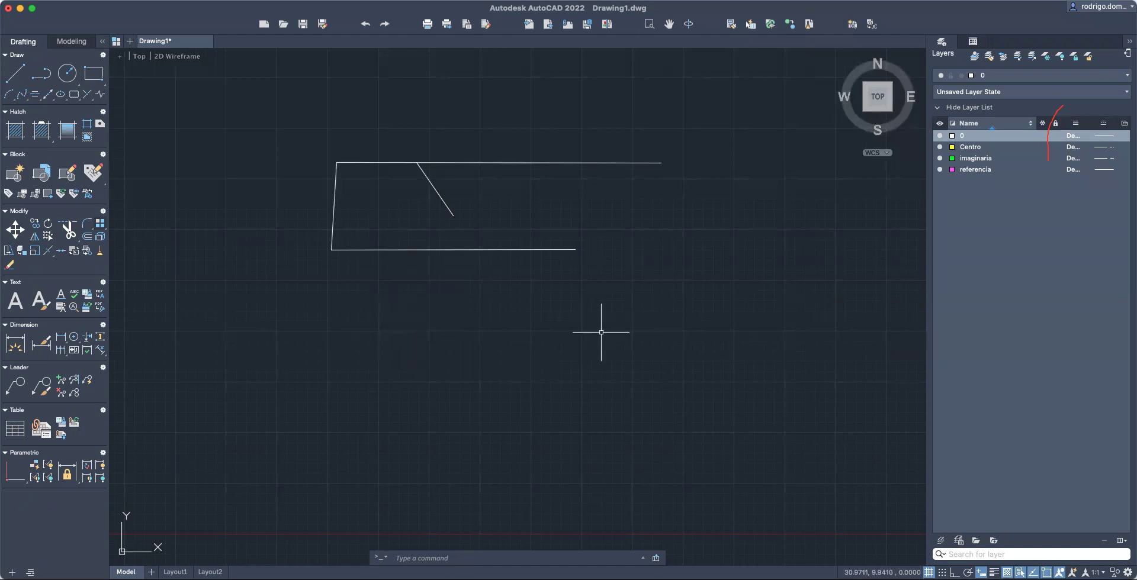
# Draw a stepped line below the parallelogram: horizontal base, tall vertical rise, then a 5-unit top segment
pyautogui.click(15, 73)
pyautogui.click(302, 354)
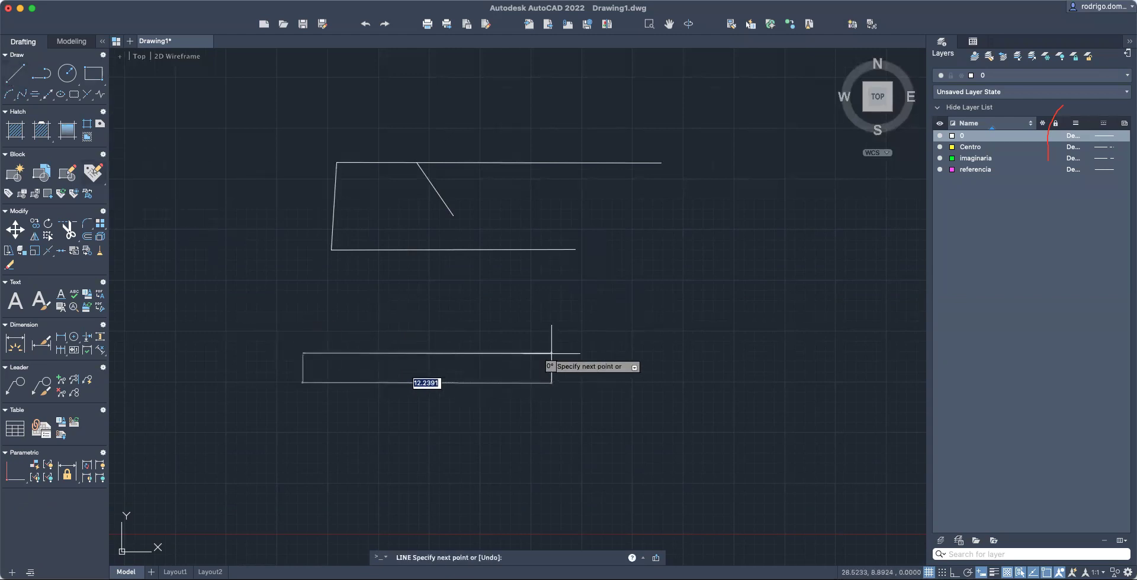
pyautogui.write('23')
pyautogui.click(552, 353)
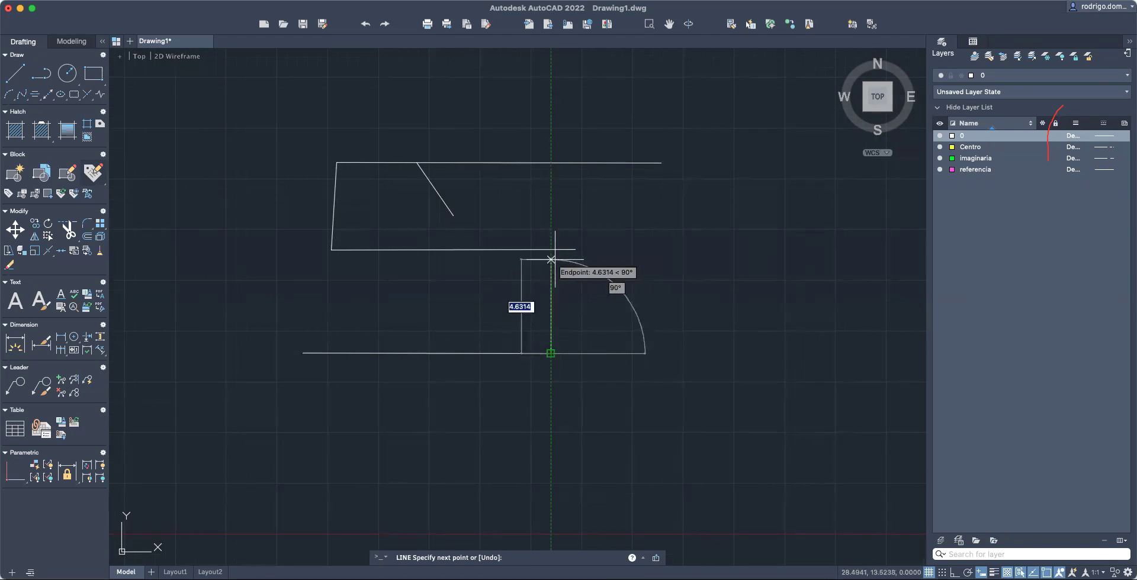
pyautogui.click(551, 110)
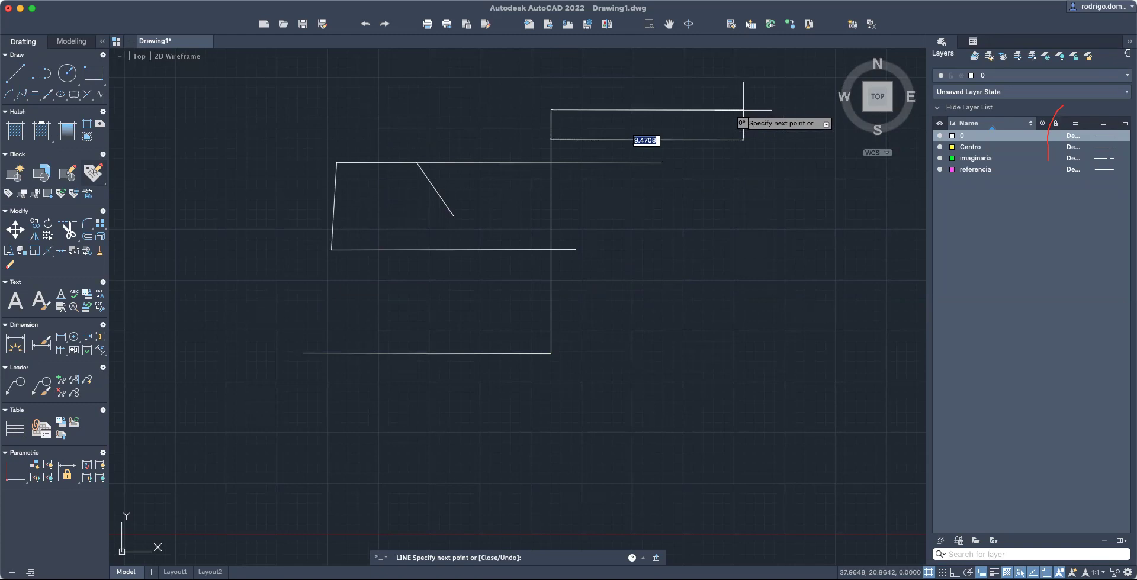
pyautogui.write('5')
pyautogui.press('Tab')
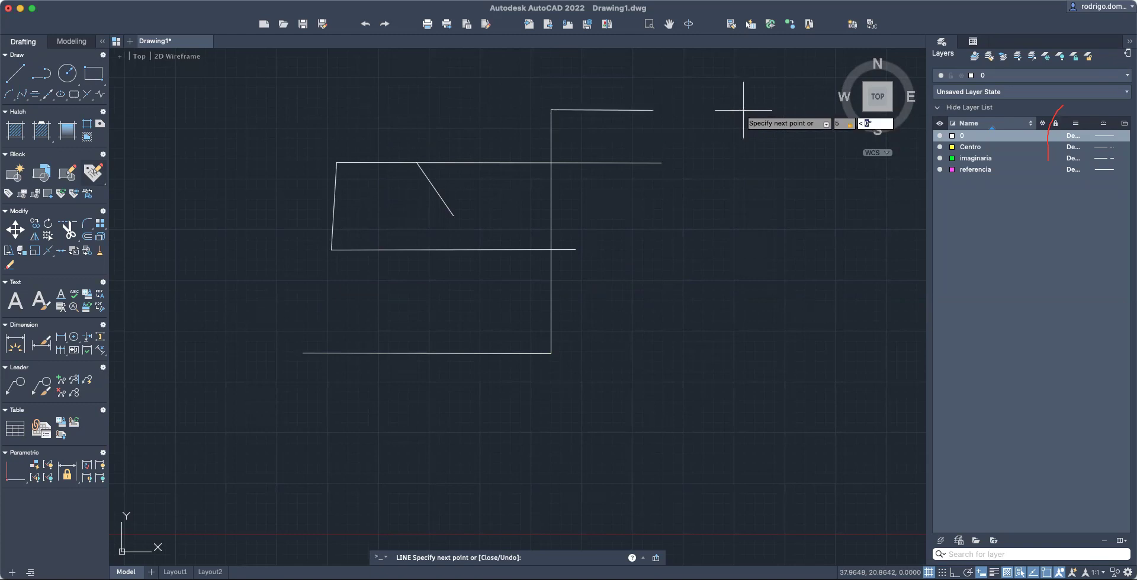
pyautogui.press('Return')
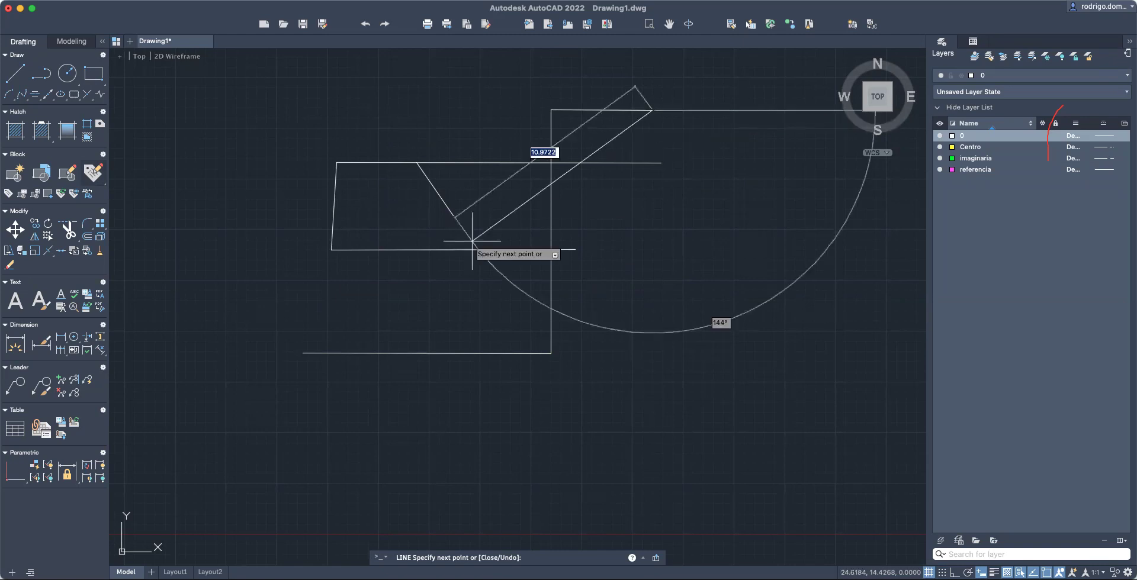
# End the LINE command, leaving the stepped shape finished, and click in empty canvas
pyautogui.rightClick(631, 268)
pyautogui.moveTo(663, 290)
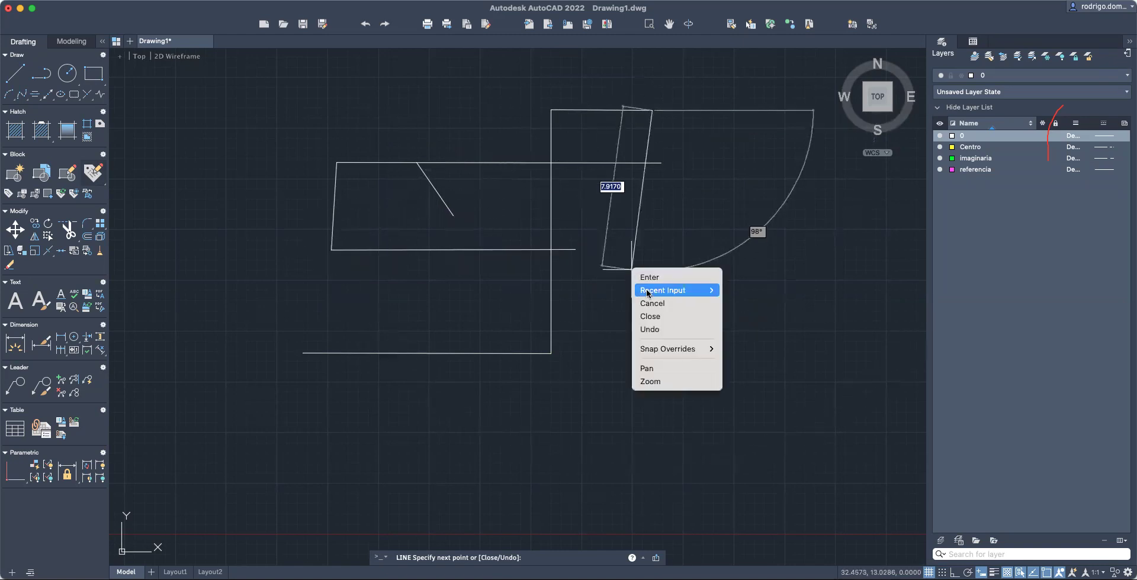
pyautogui.click(652, 303)
pyautogui.click(645, 306)
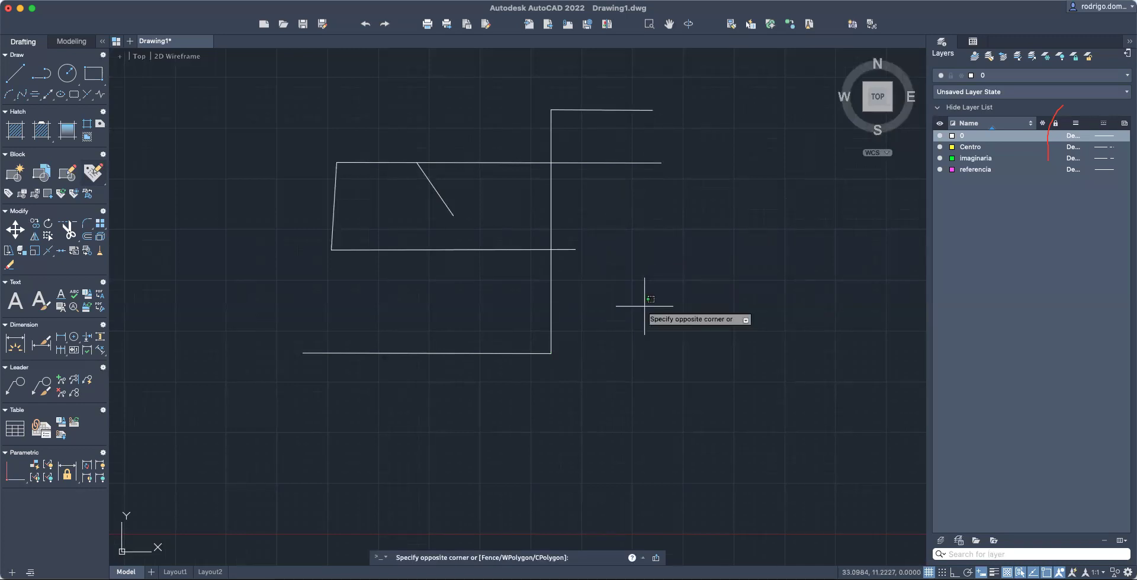